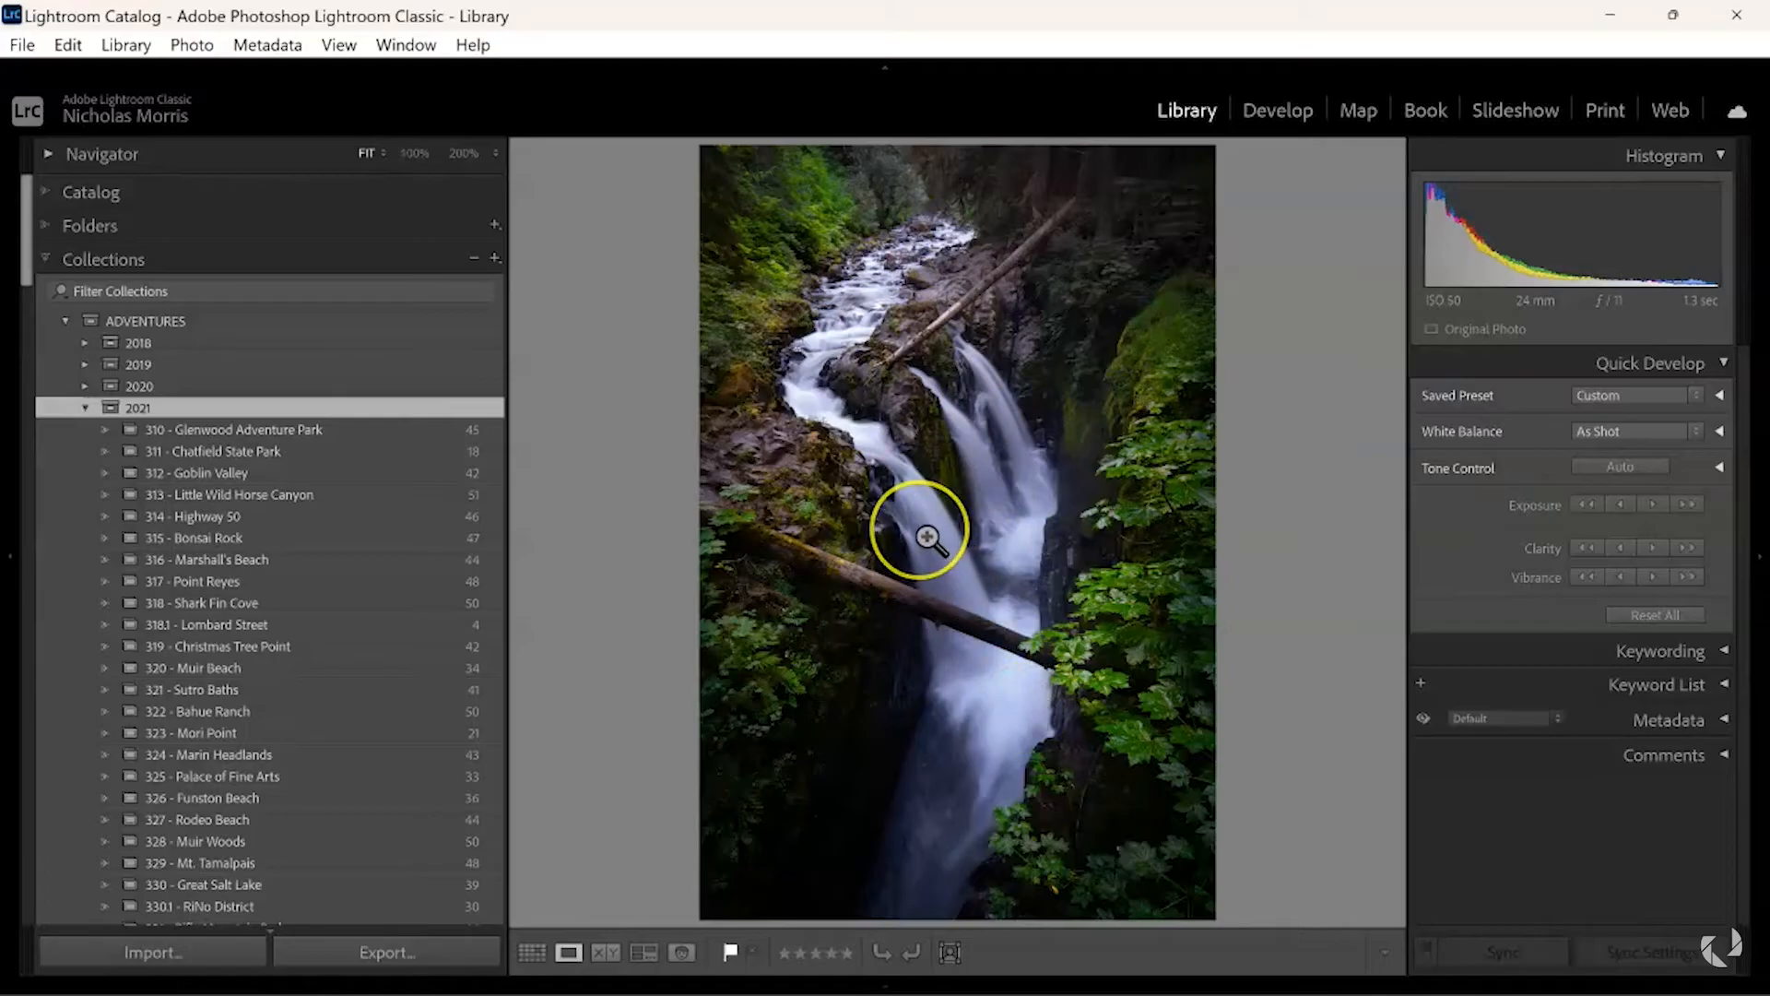
Compare the long-exposure and fast-shutter waterfall shots with the edited image, checking foliage sharpness and water blur
key("Right")
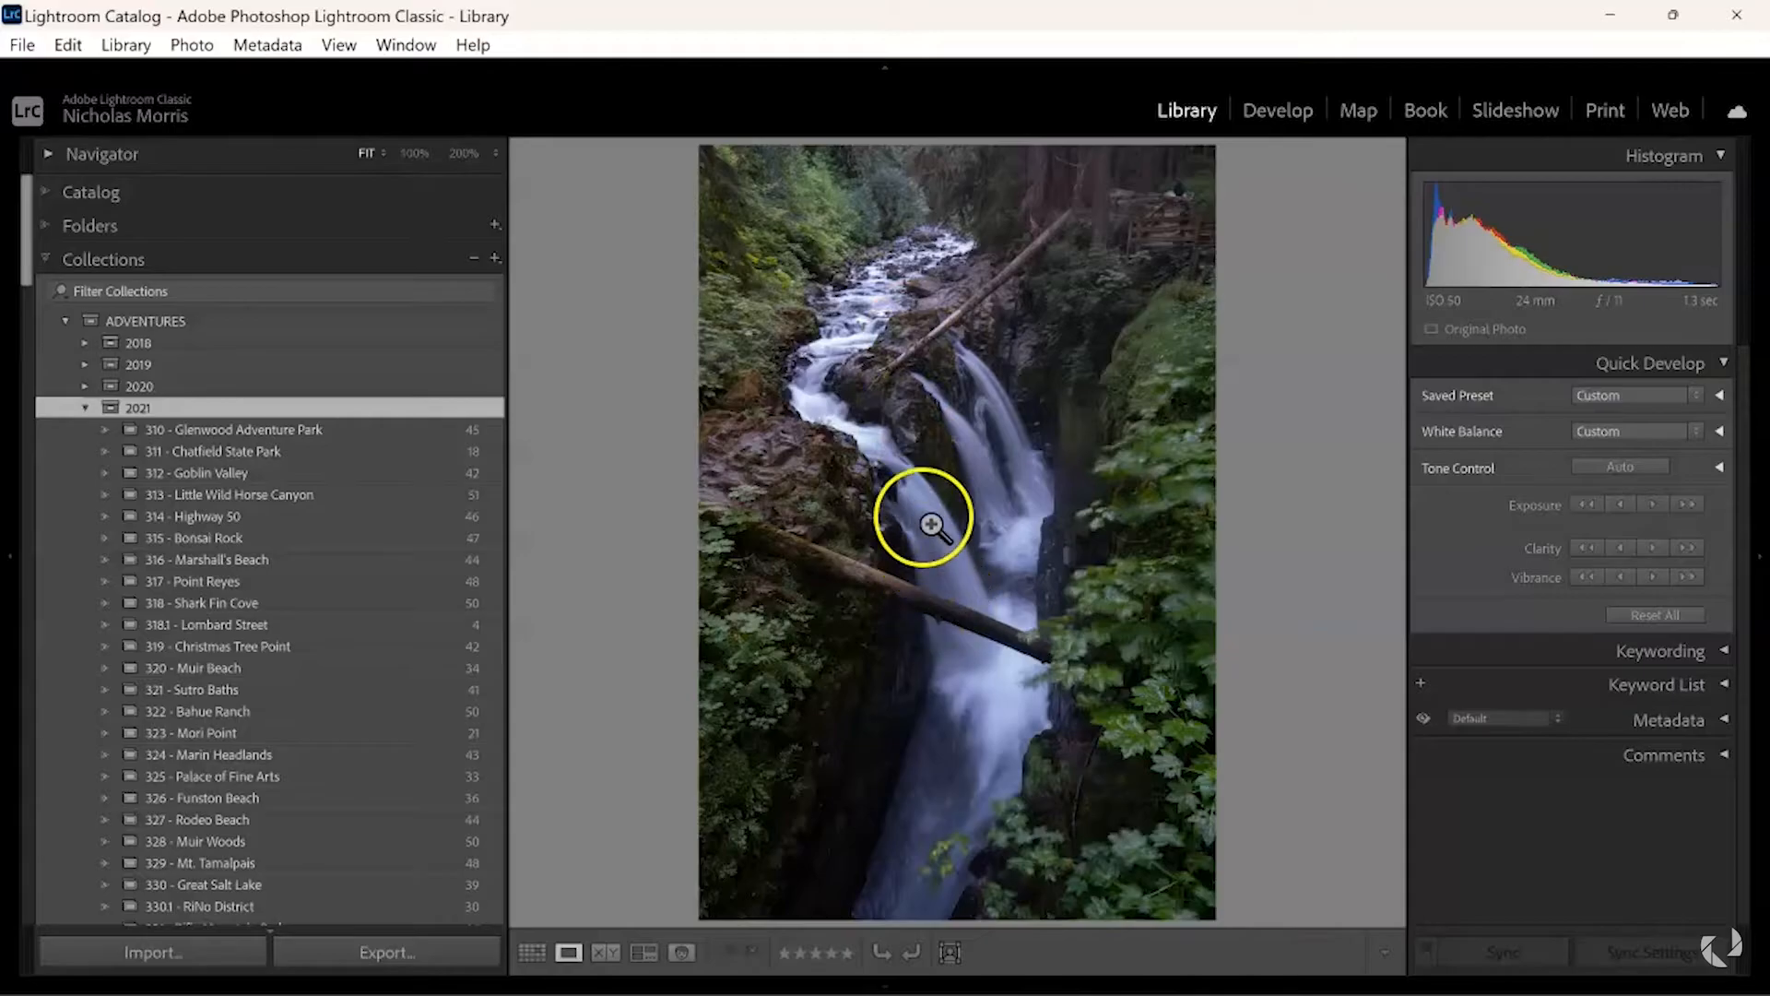
key("Right")
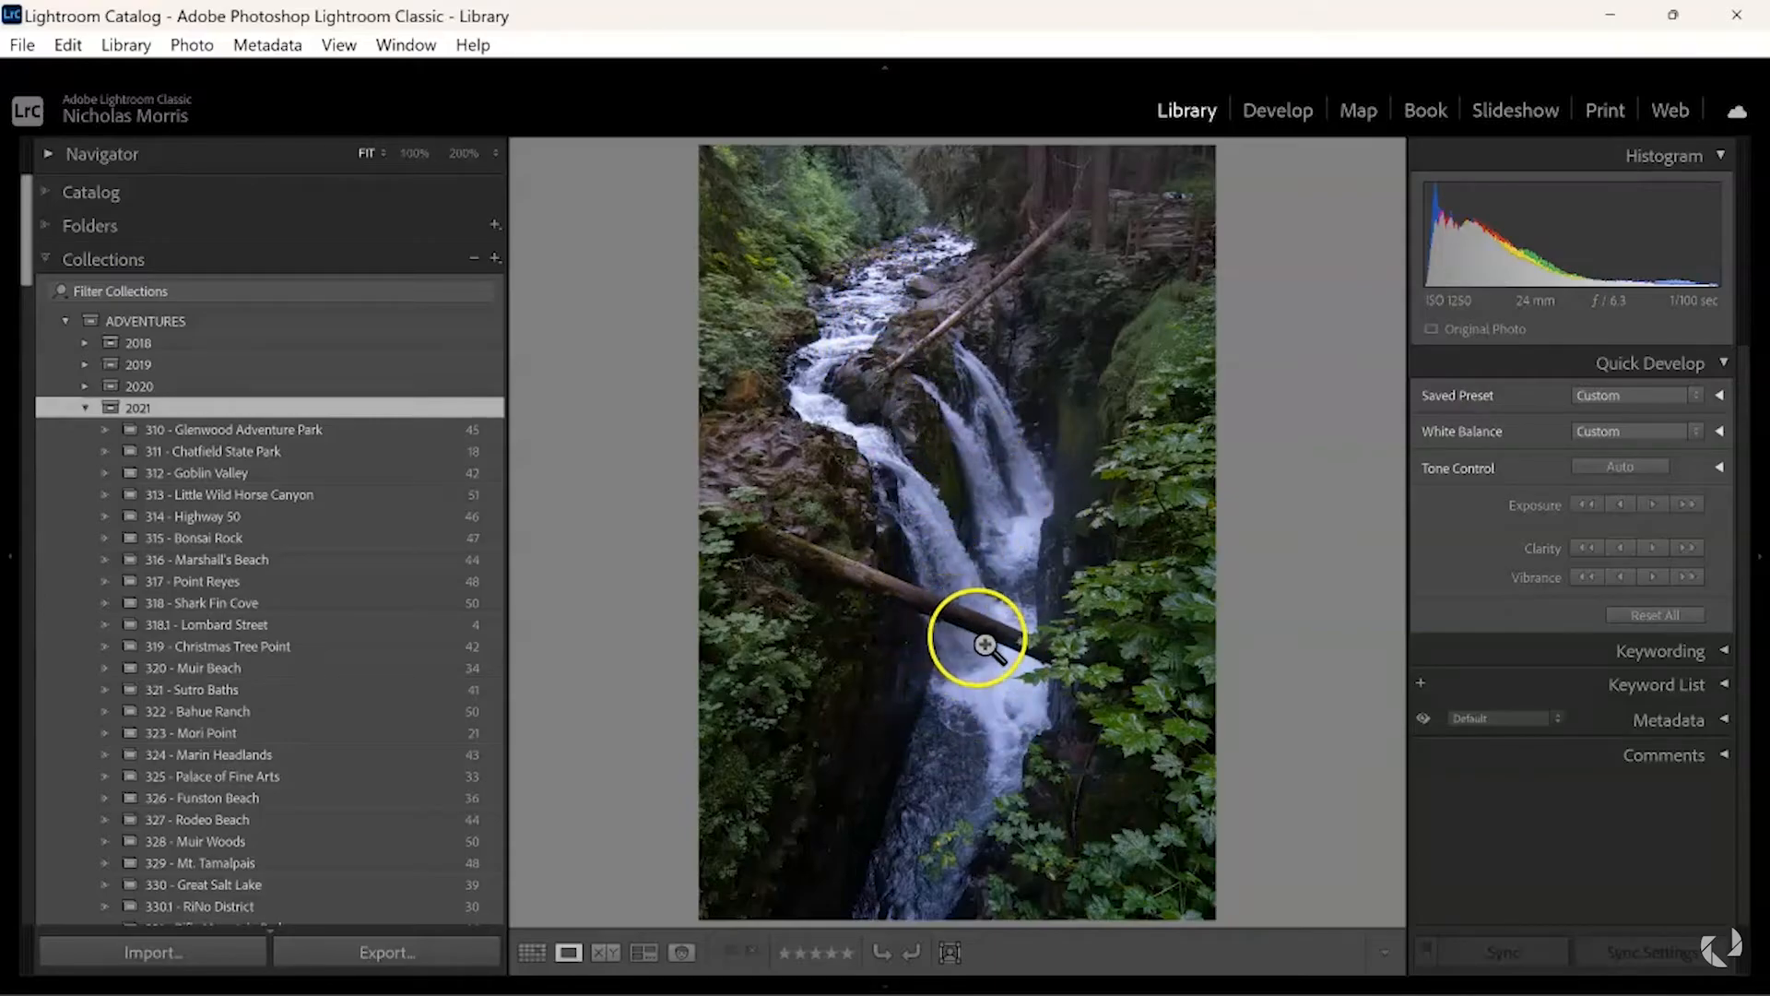
key("Right")
key("Right")
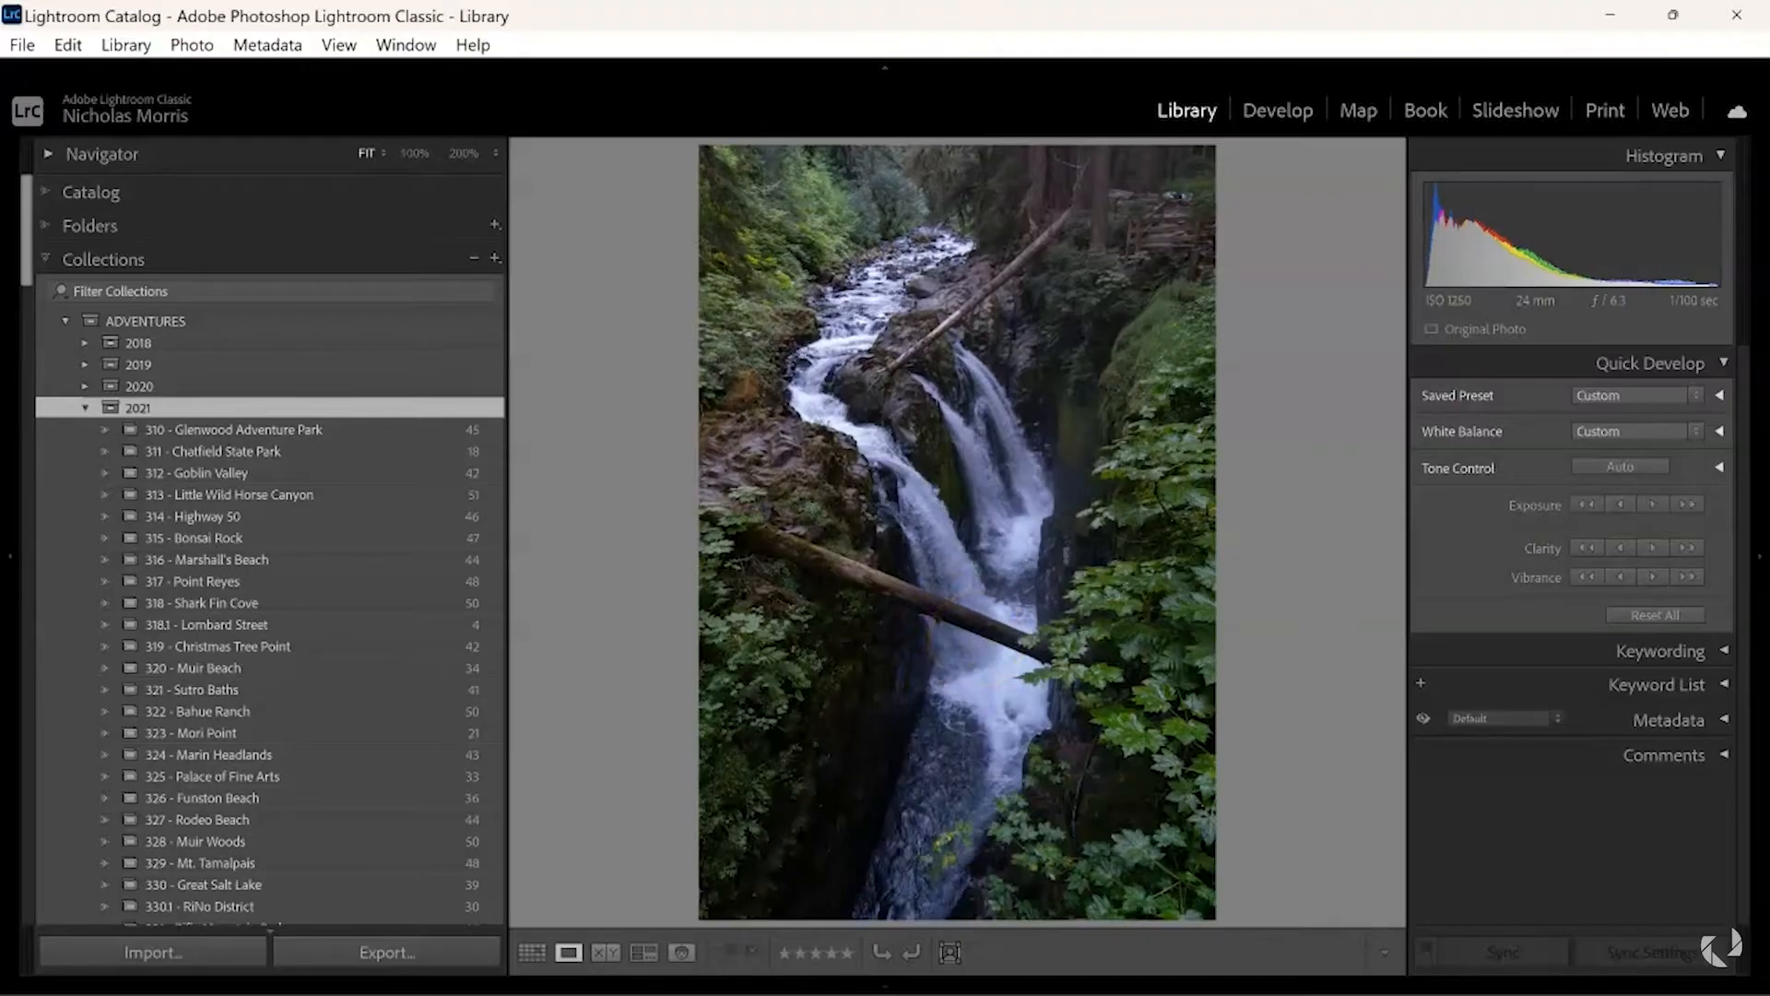
key("Right")
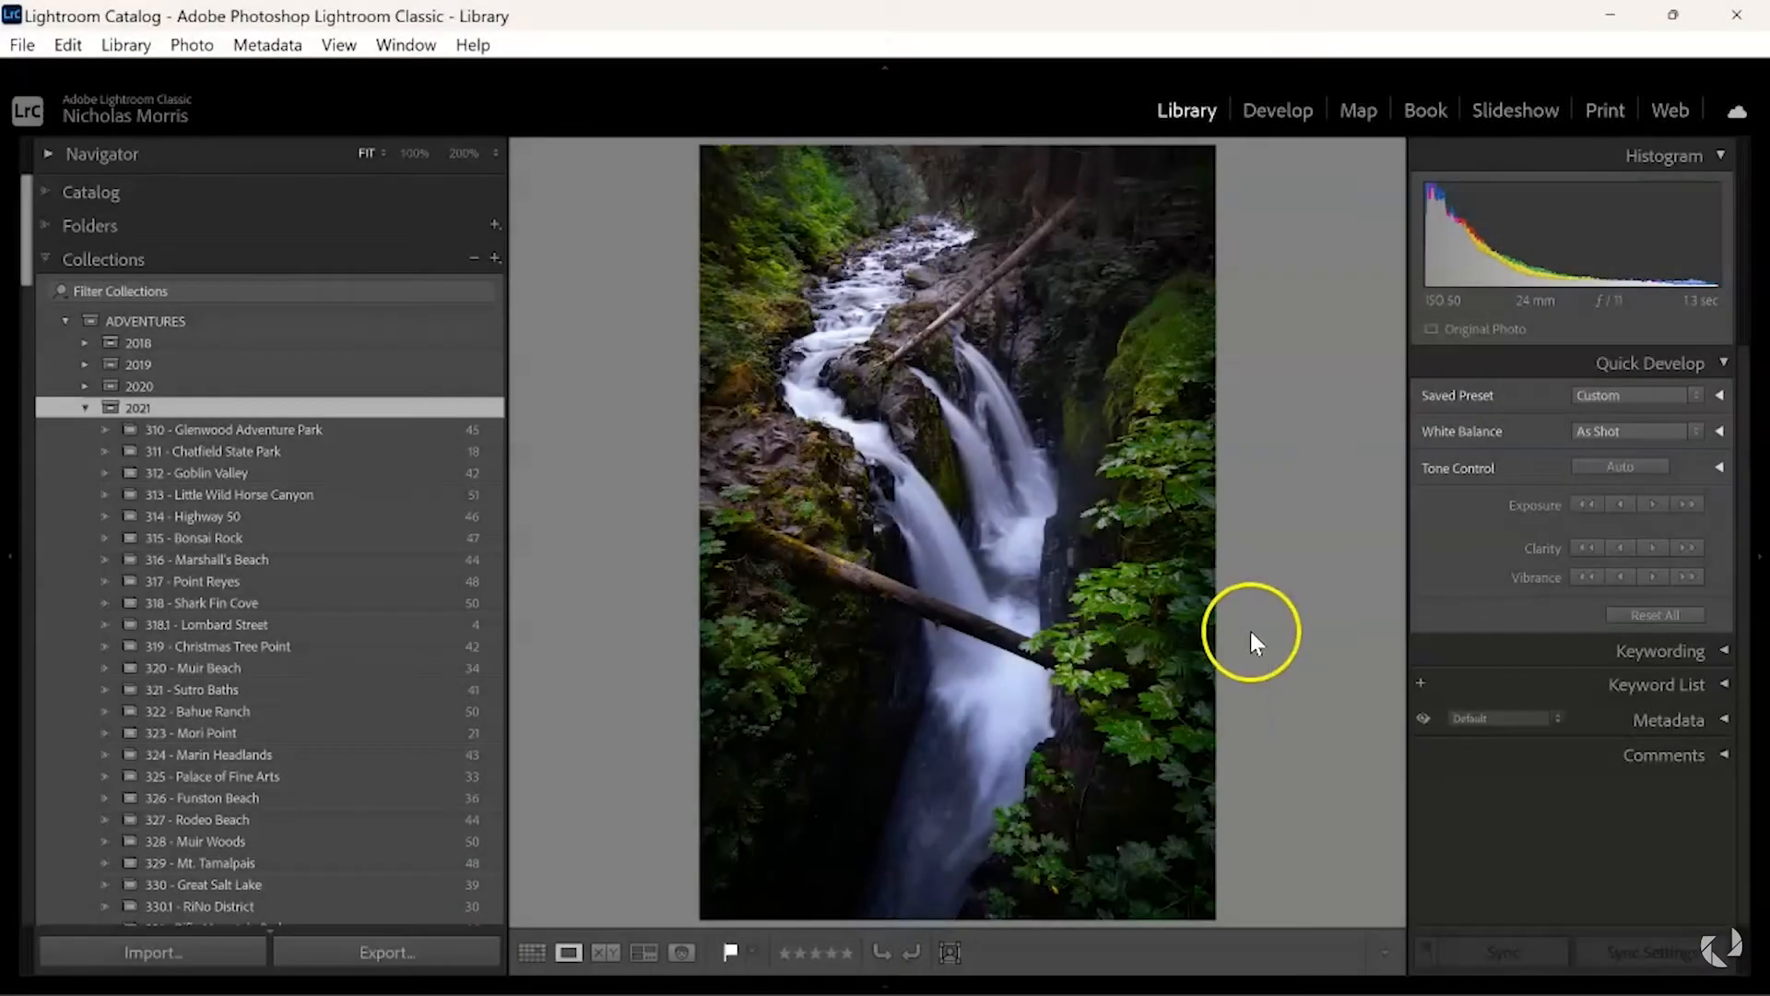
key("Right")
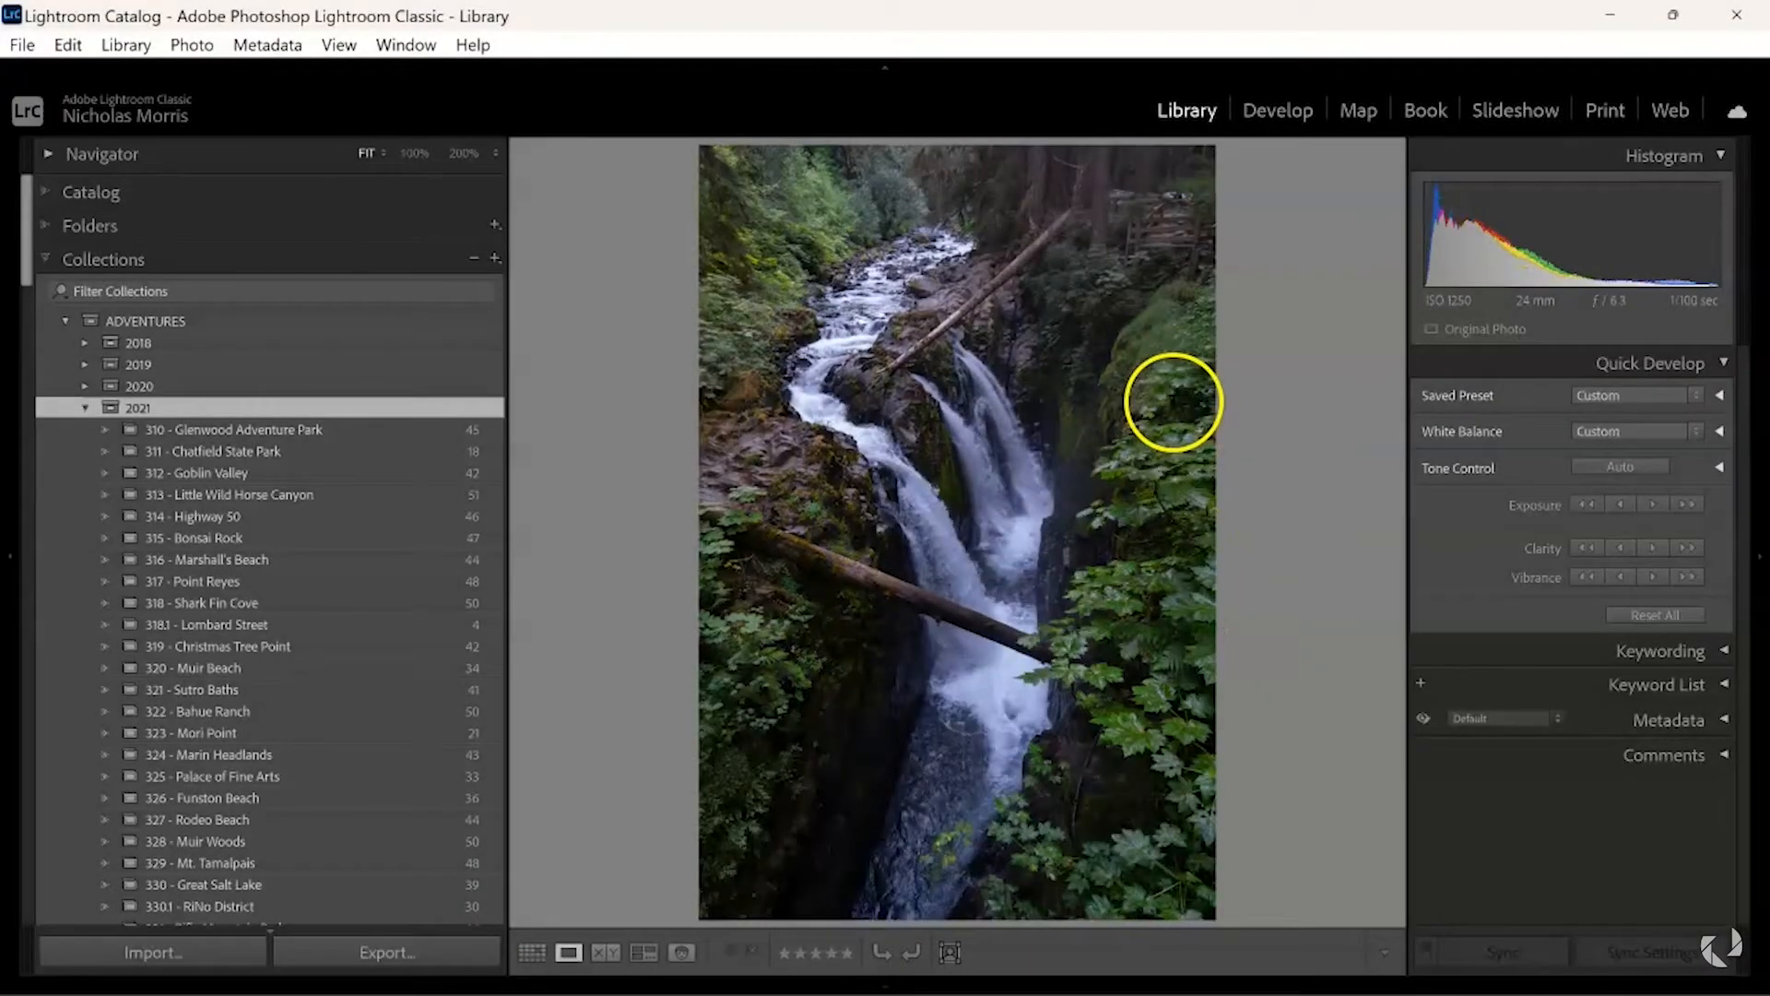
In the Develop module, set the fast-shutter photo's exposure to +0.78 to match the long-exposure frame's brightness
left_click(1285, 105)
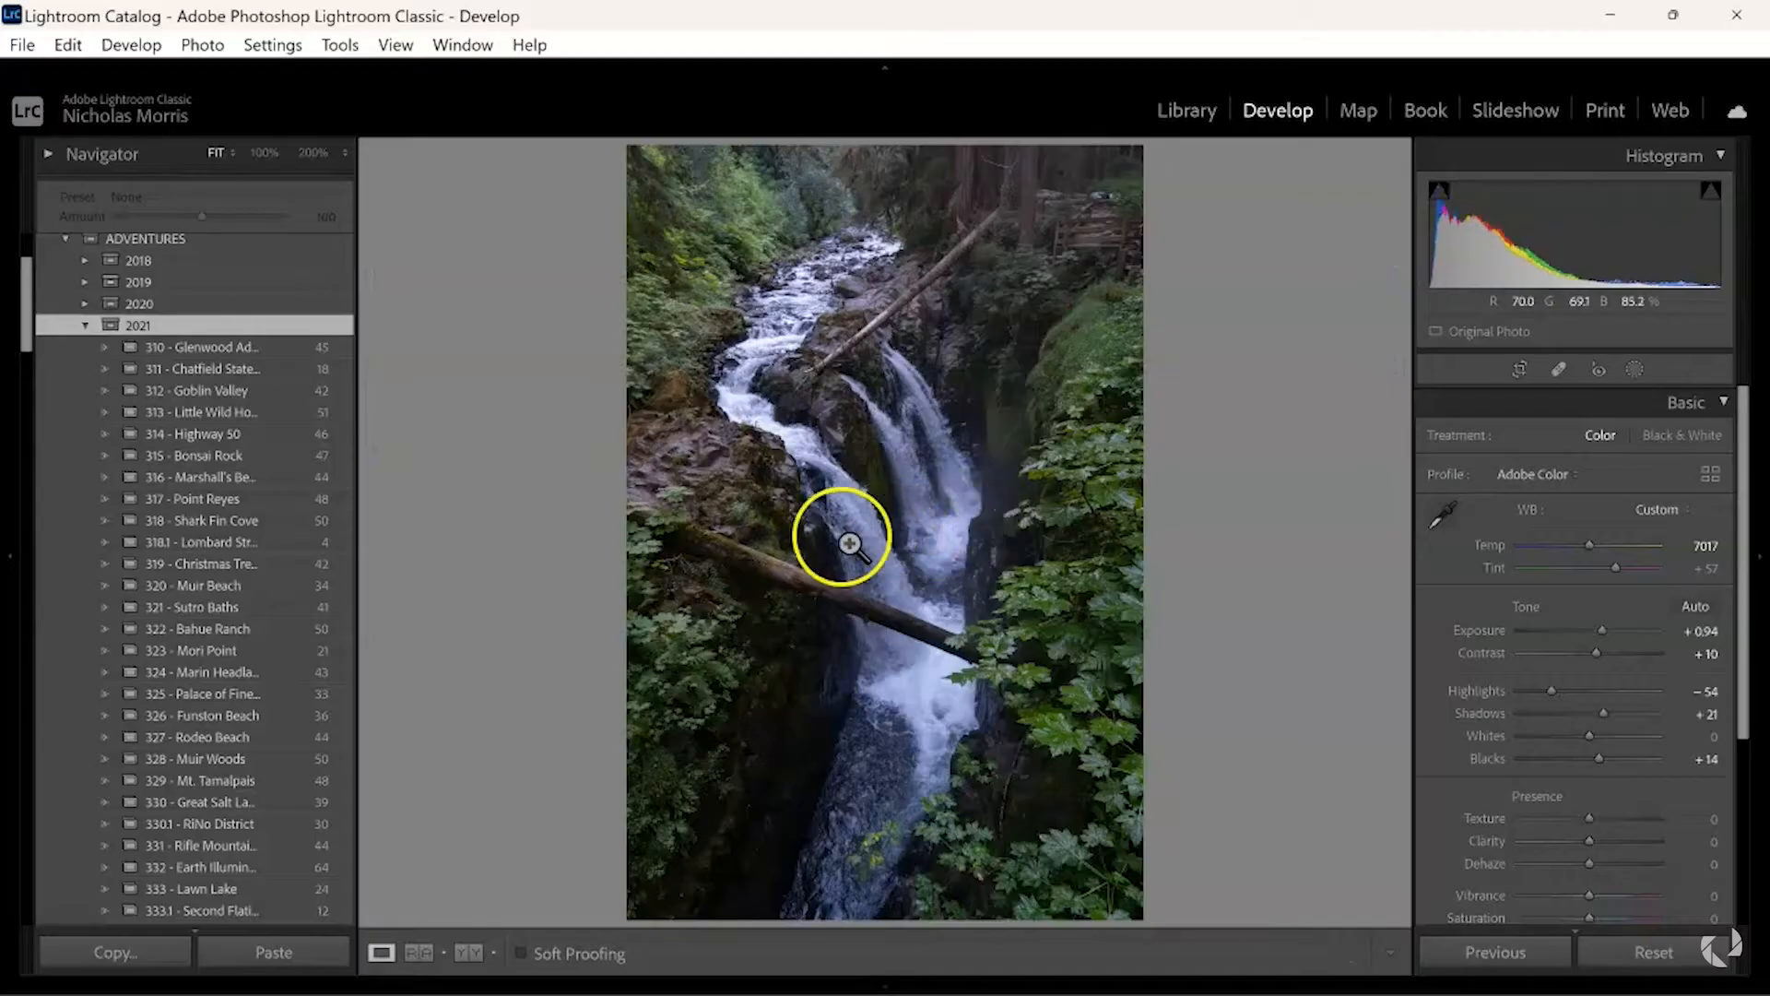
key("Right")
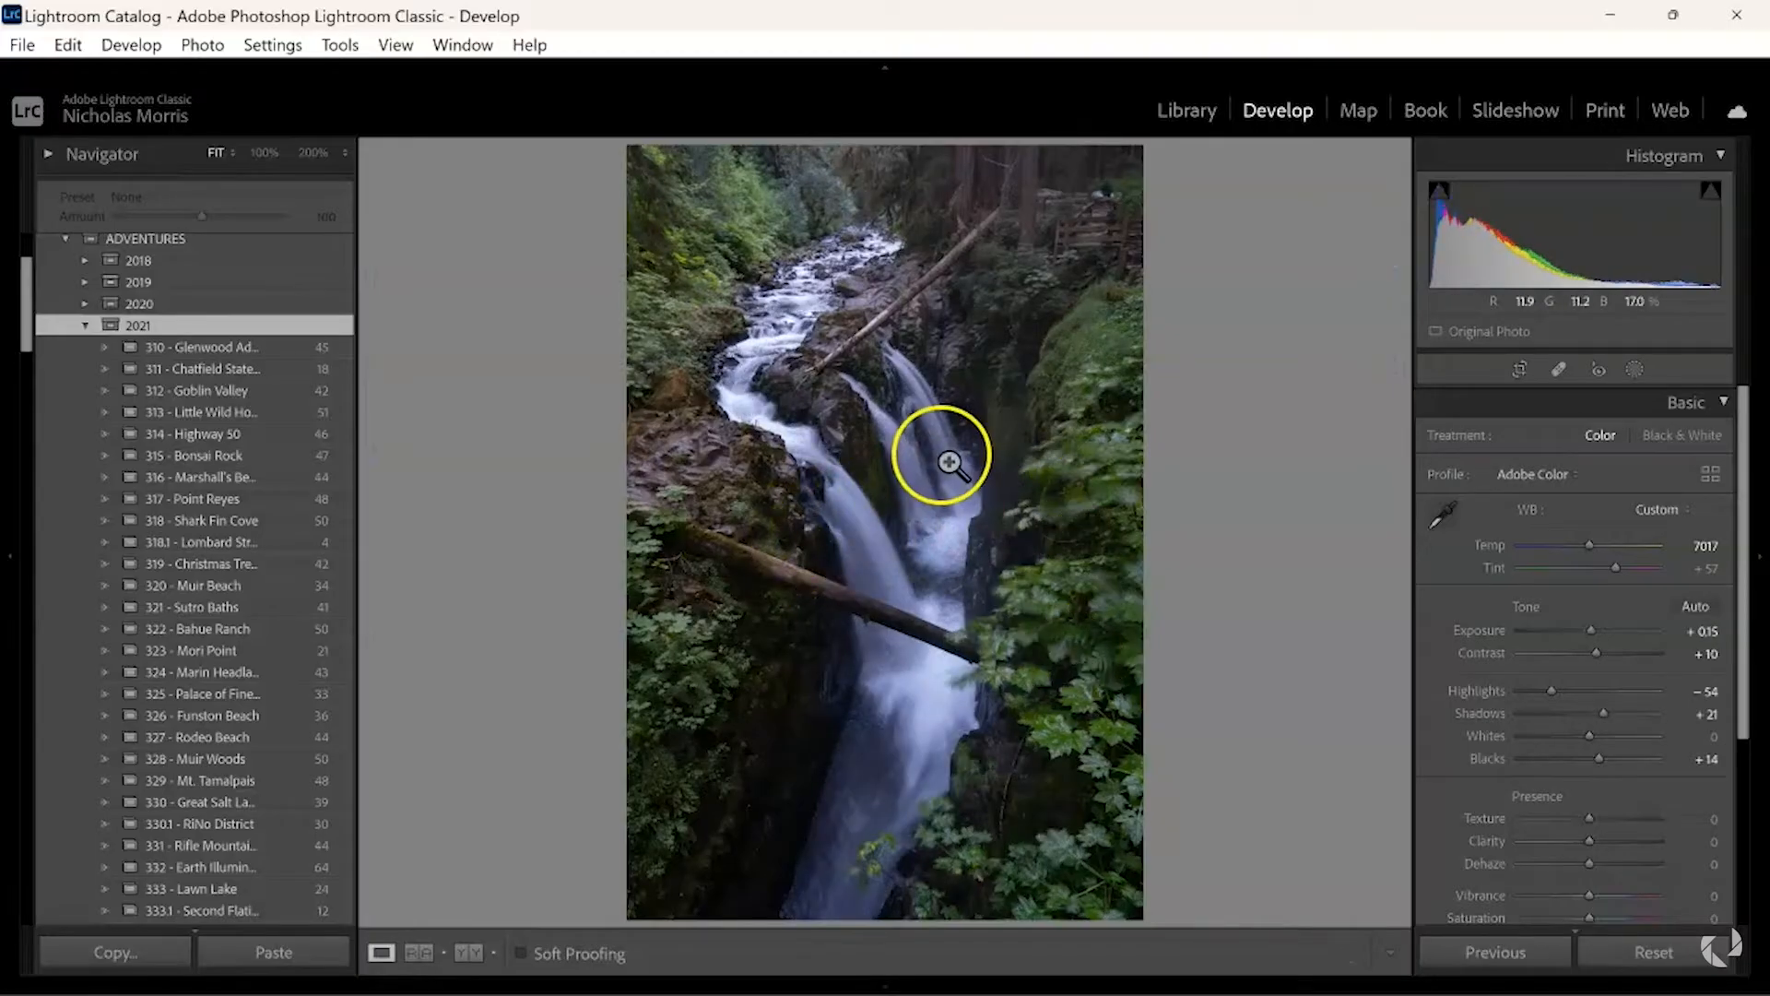
key("Left")
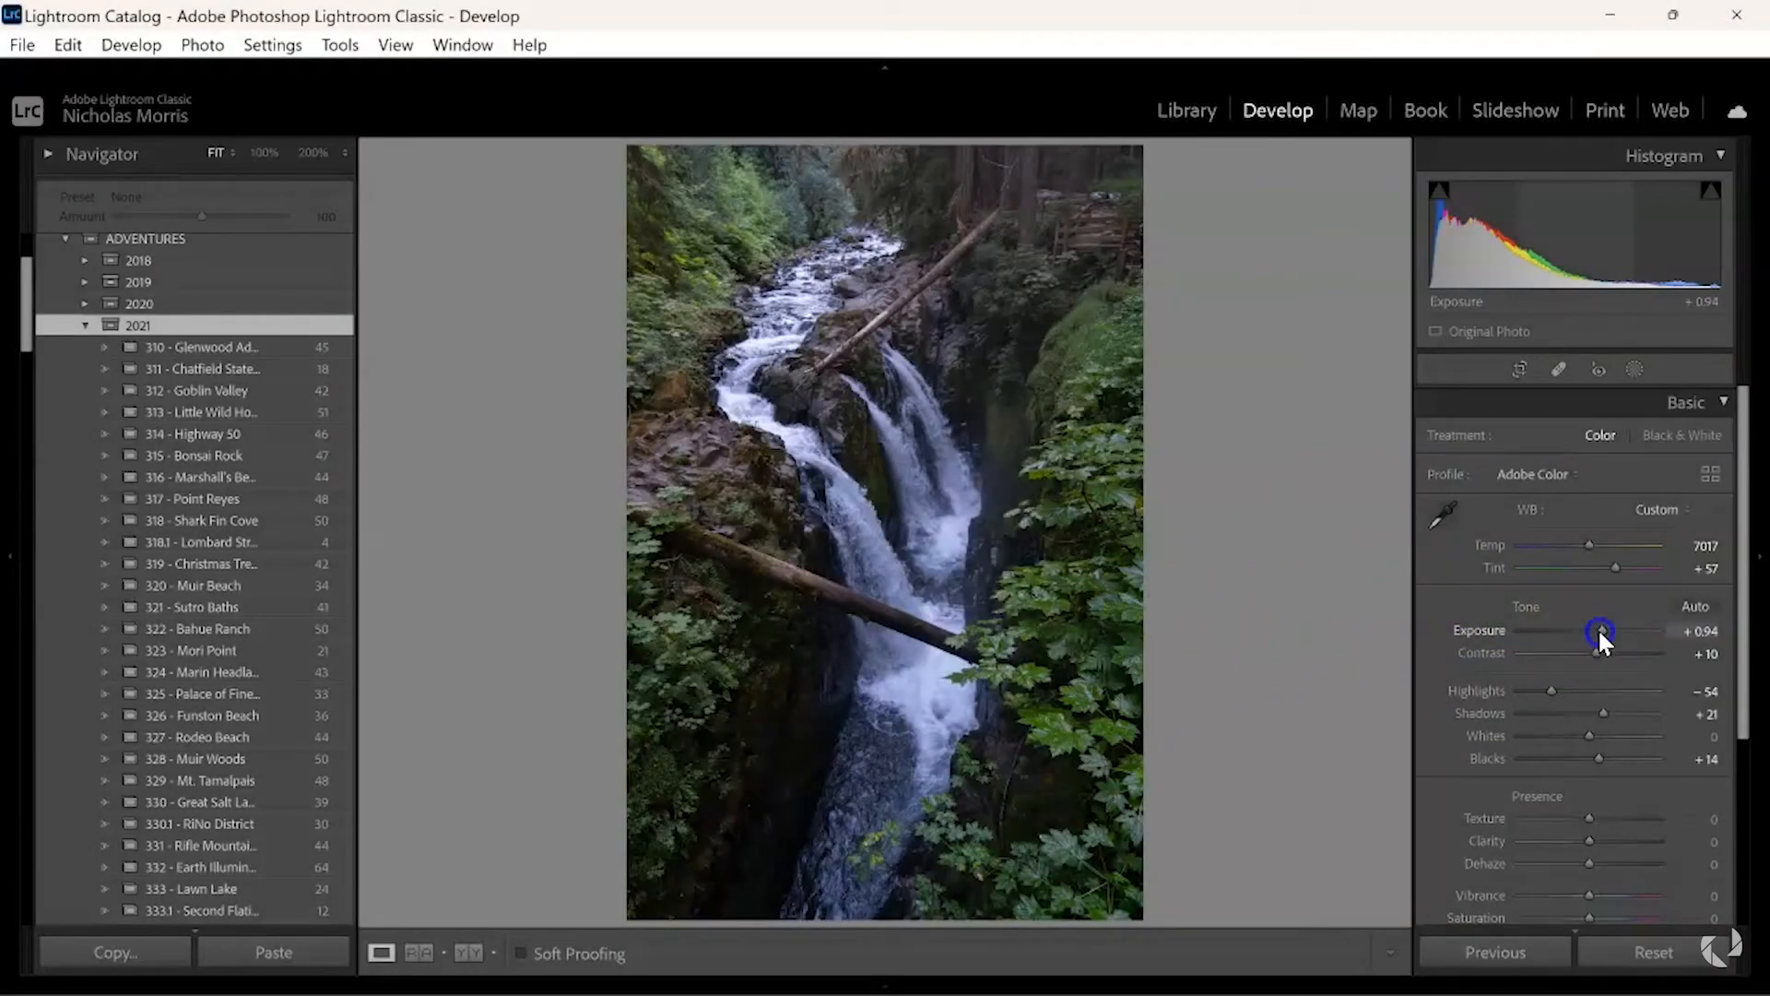
left_click_drag(1600, 631, 1589, 630)
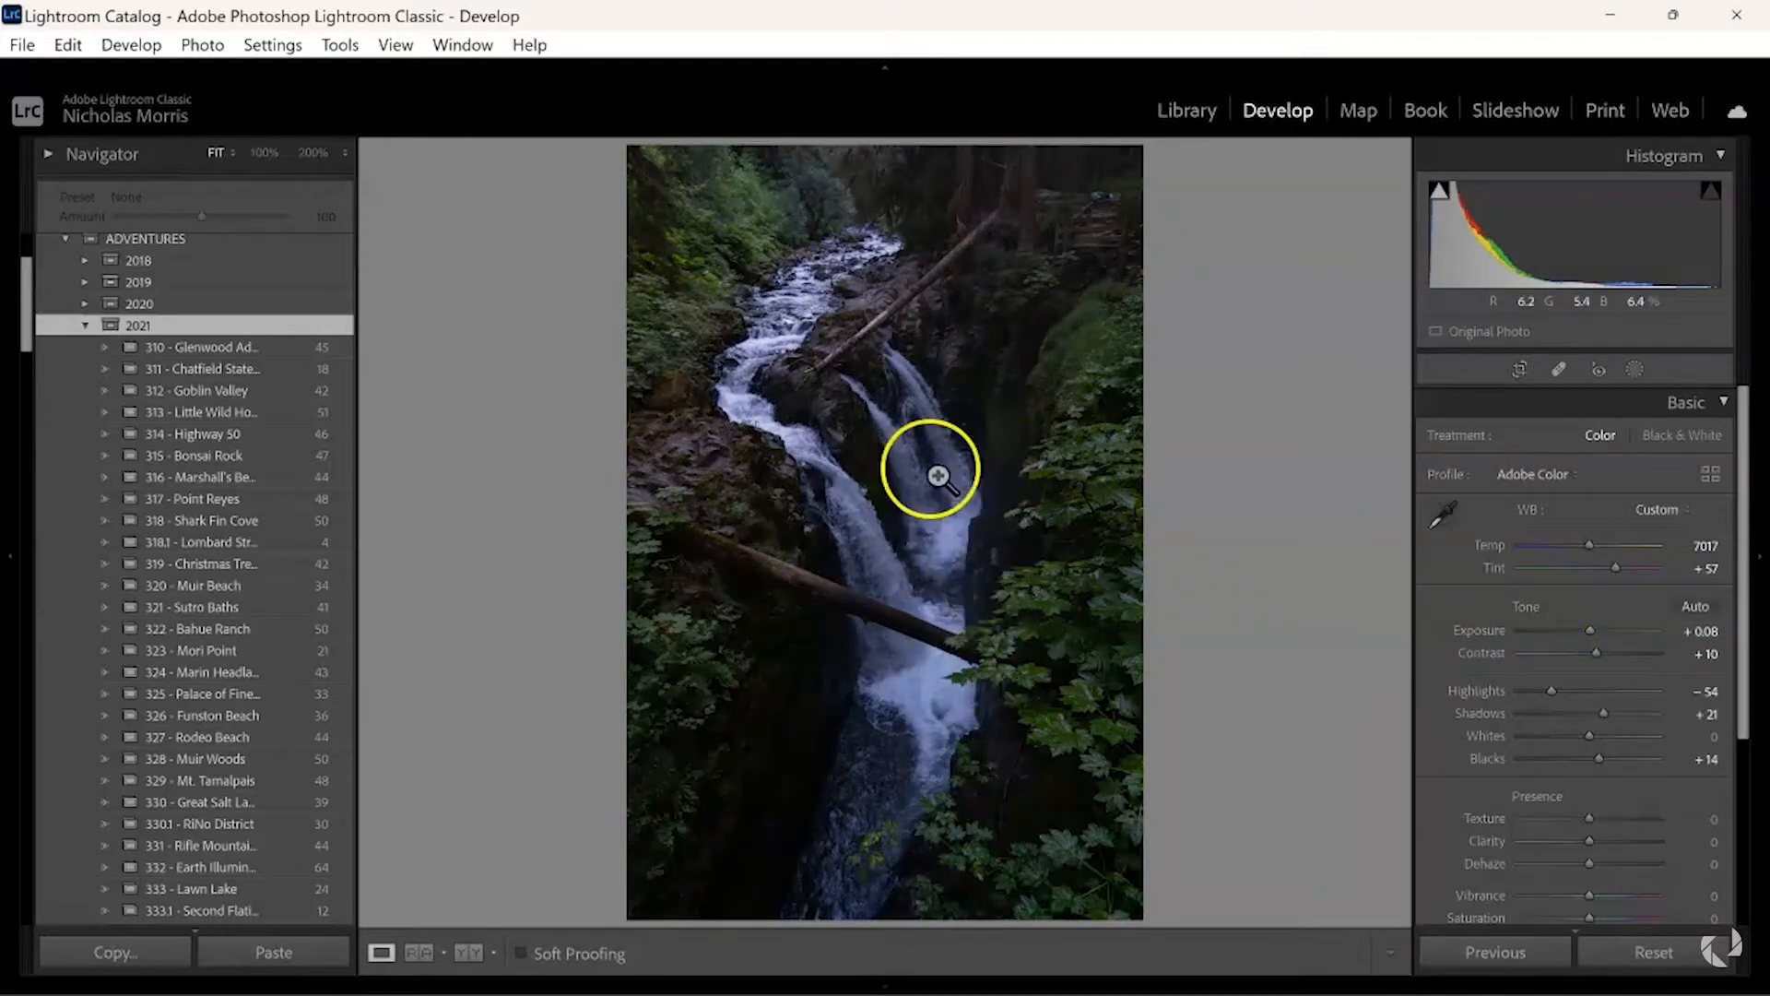
key("Right")
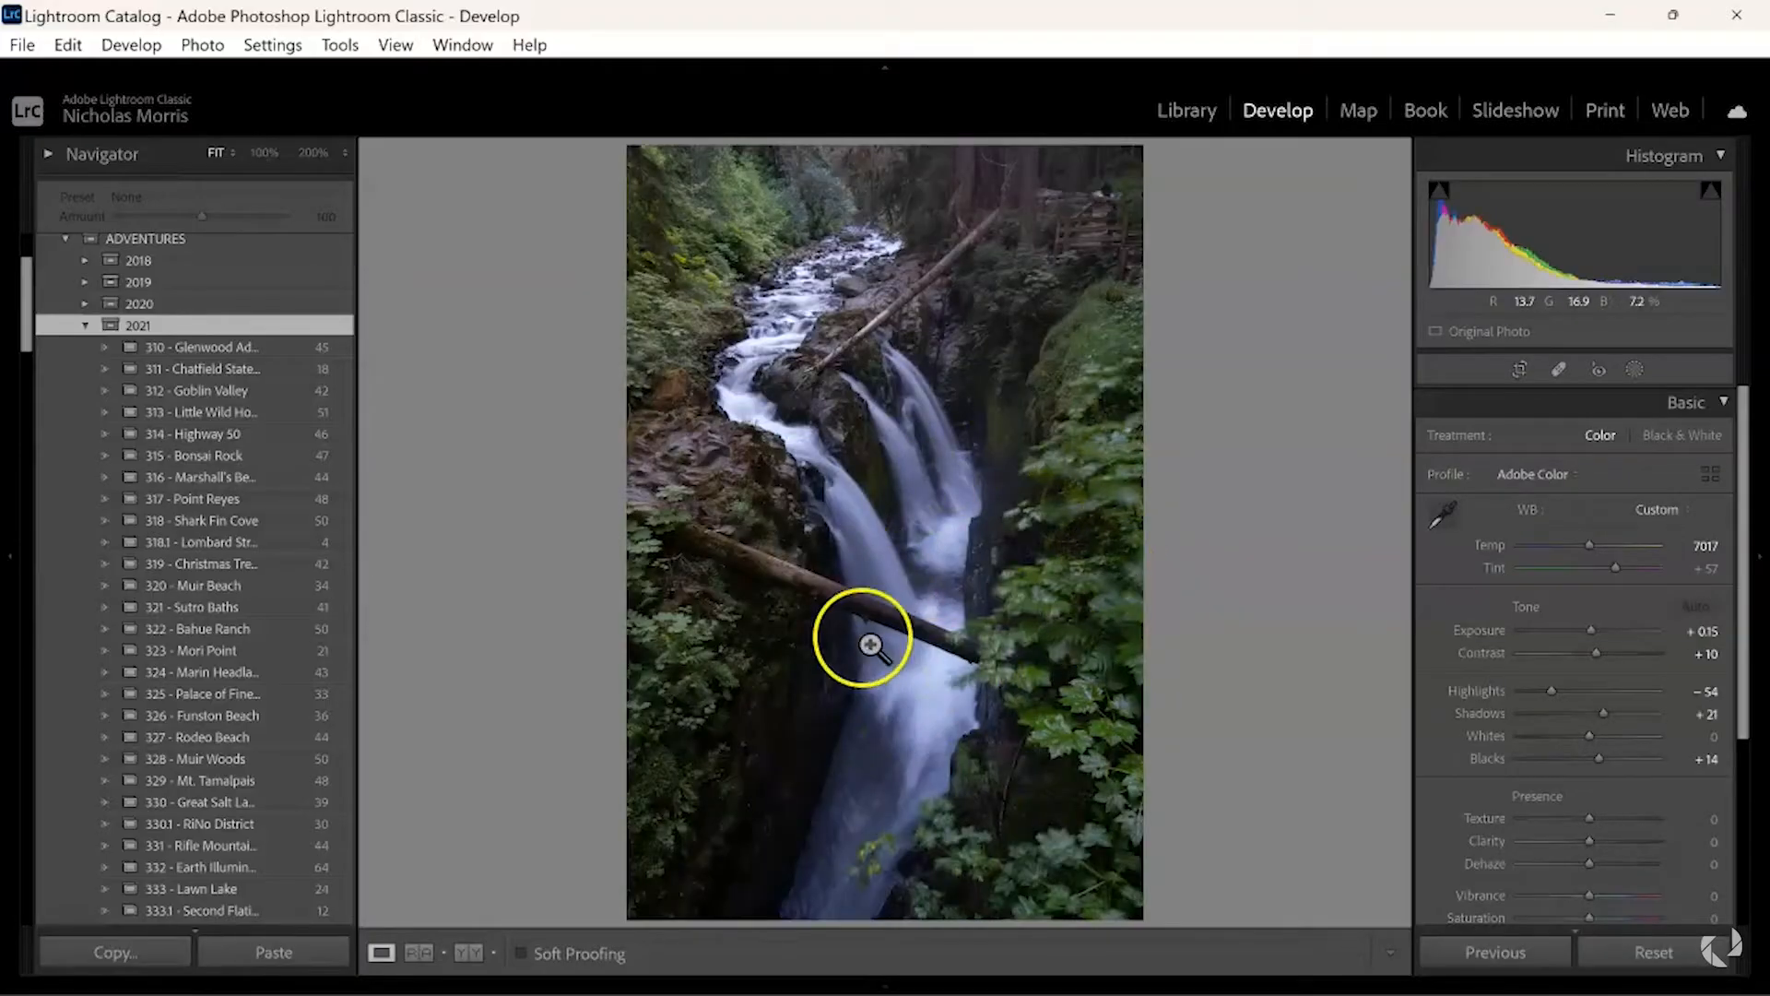
key("Left")
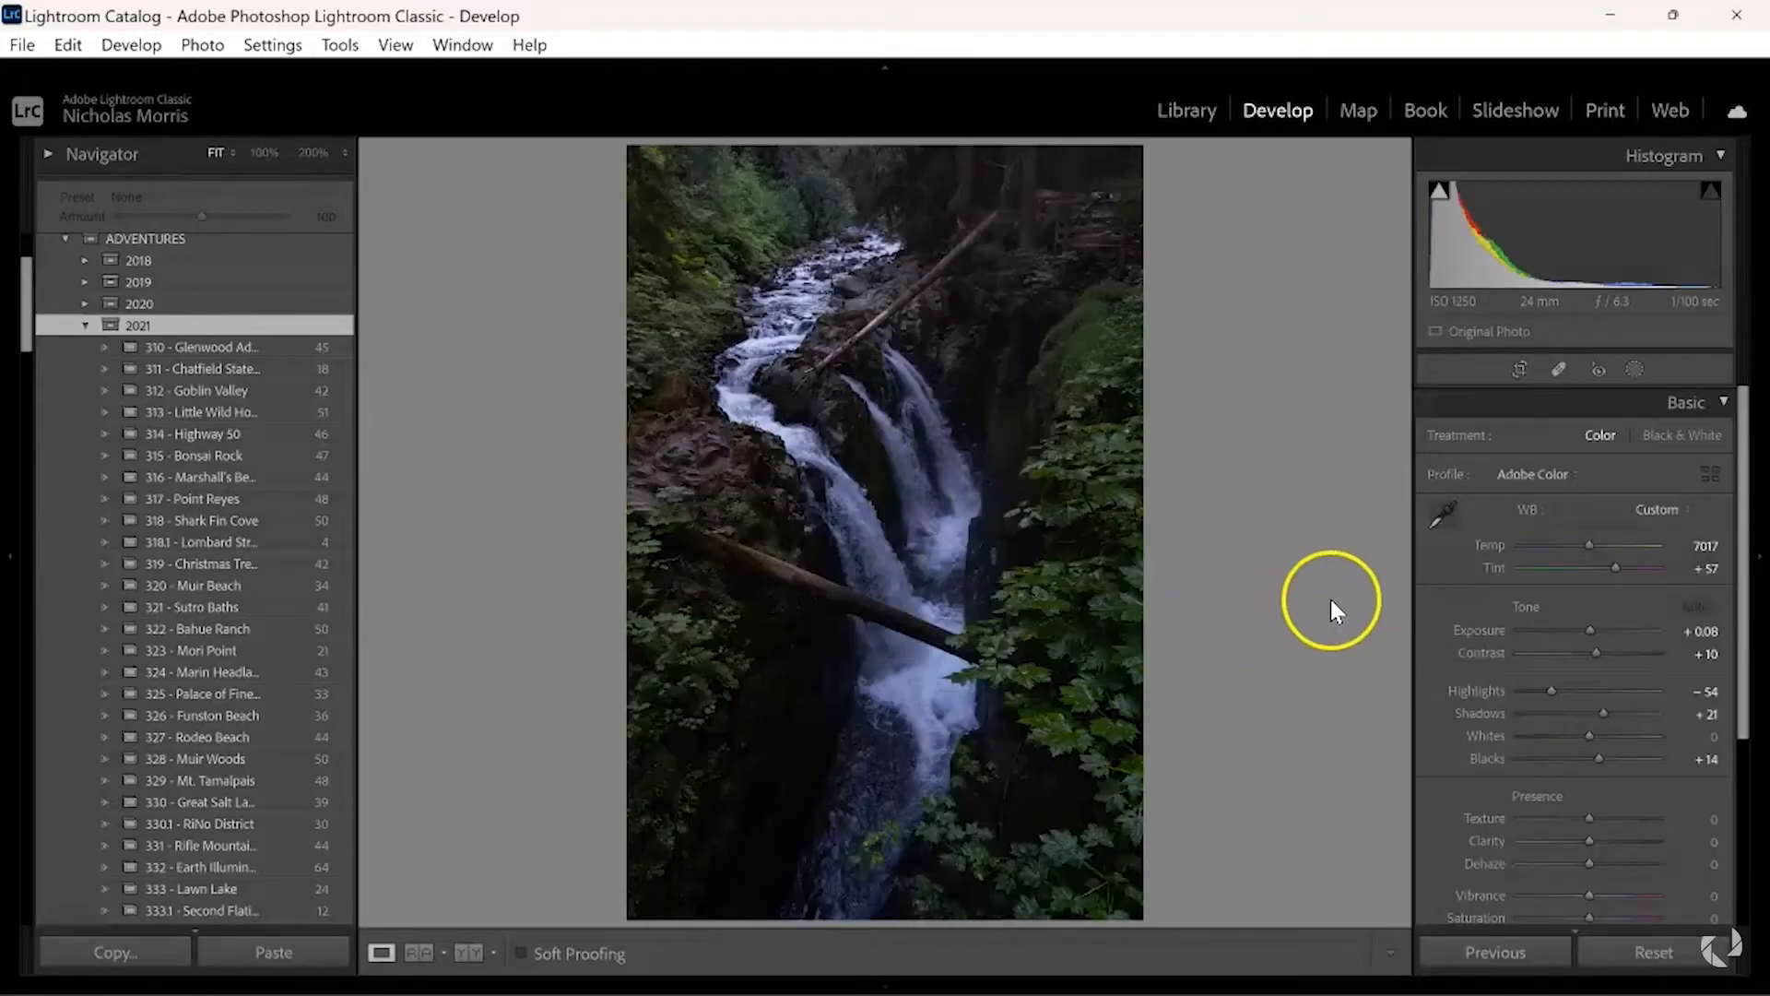
left_click(1602, 628)
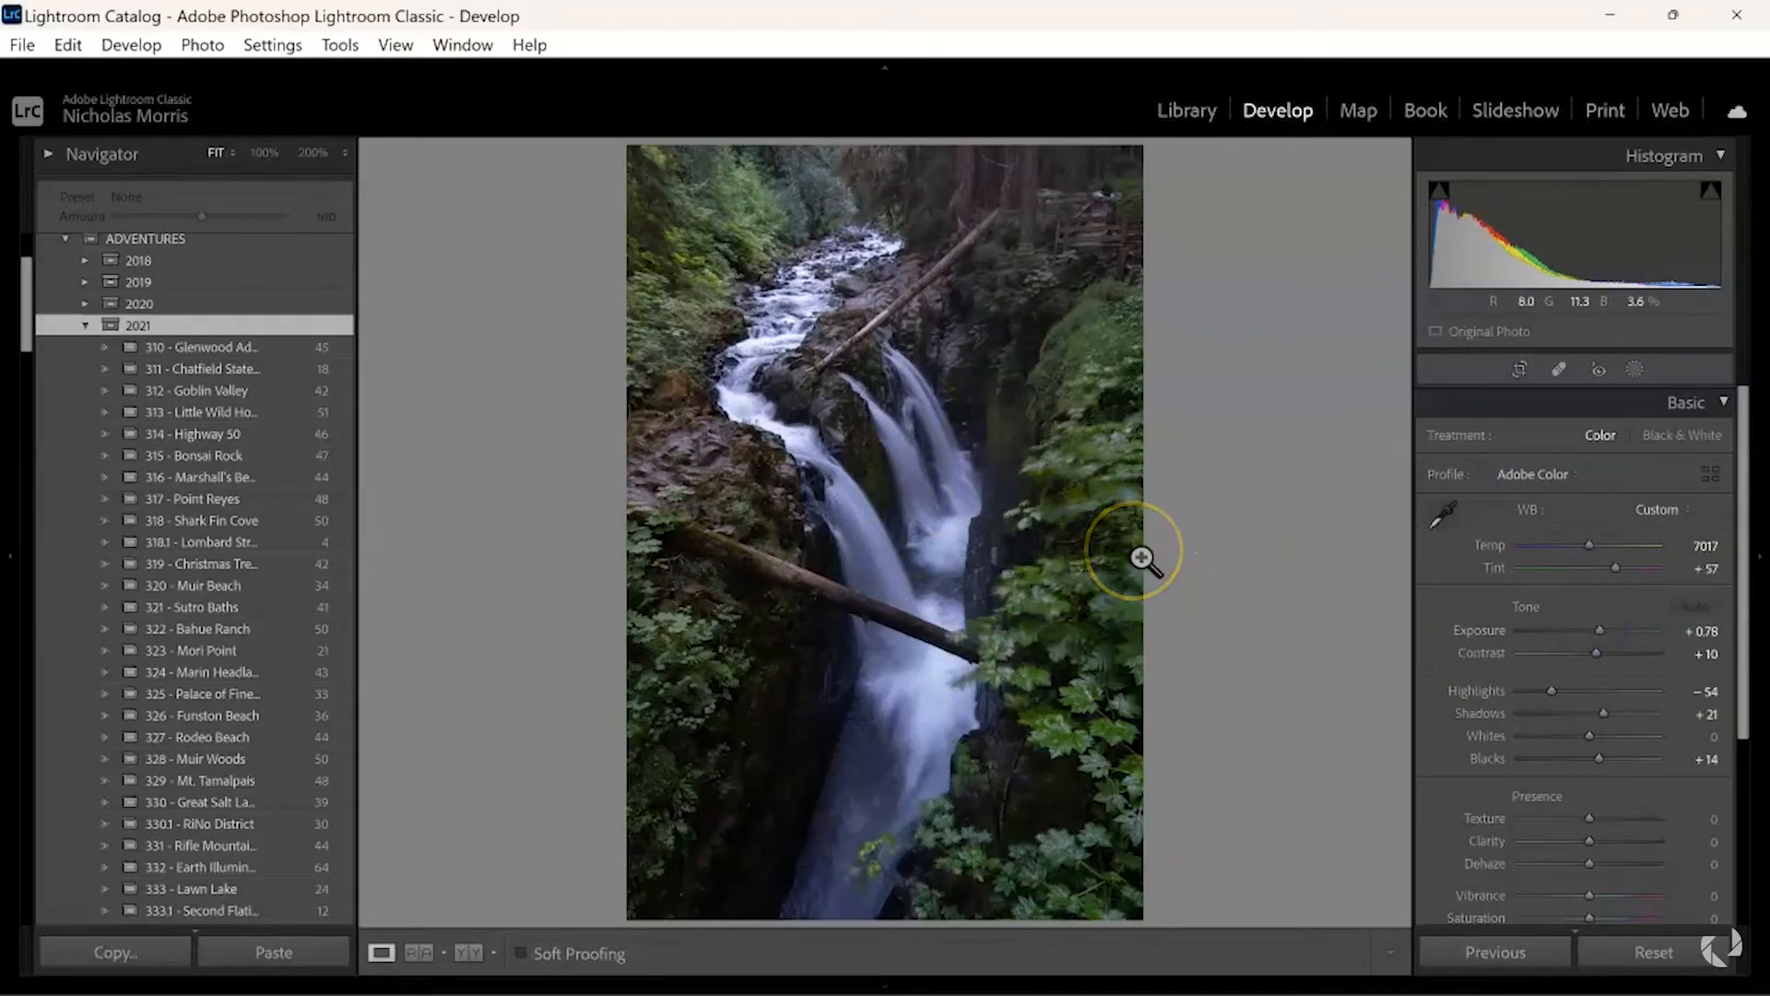
key("Left")
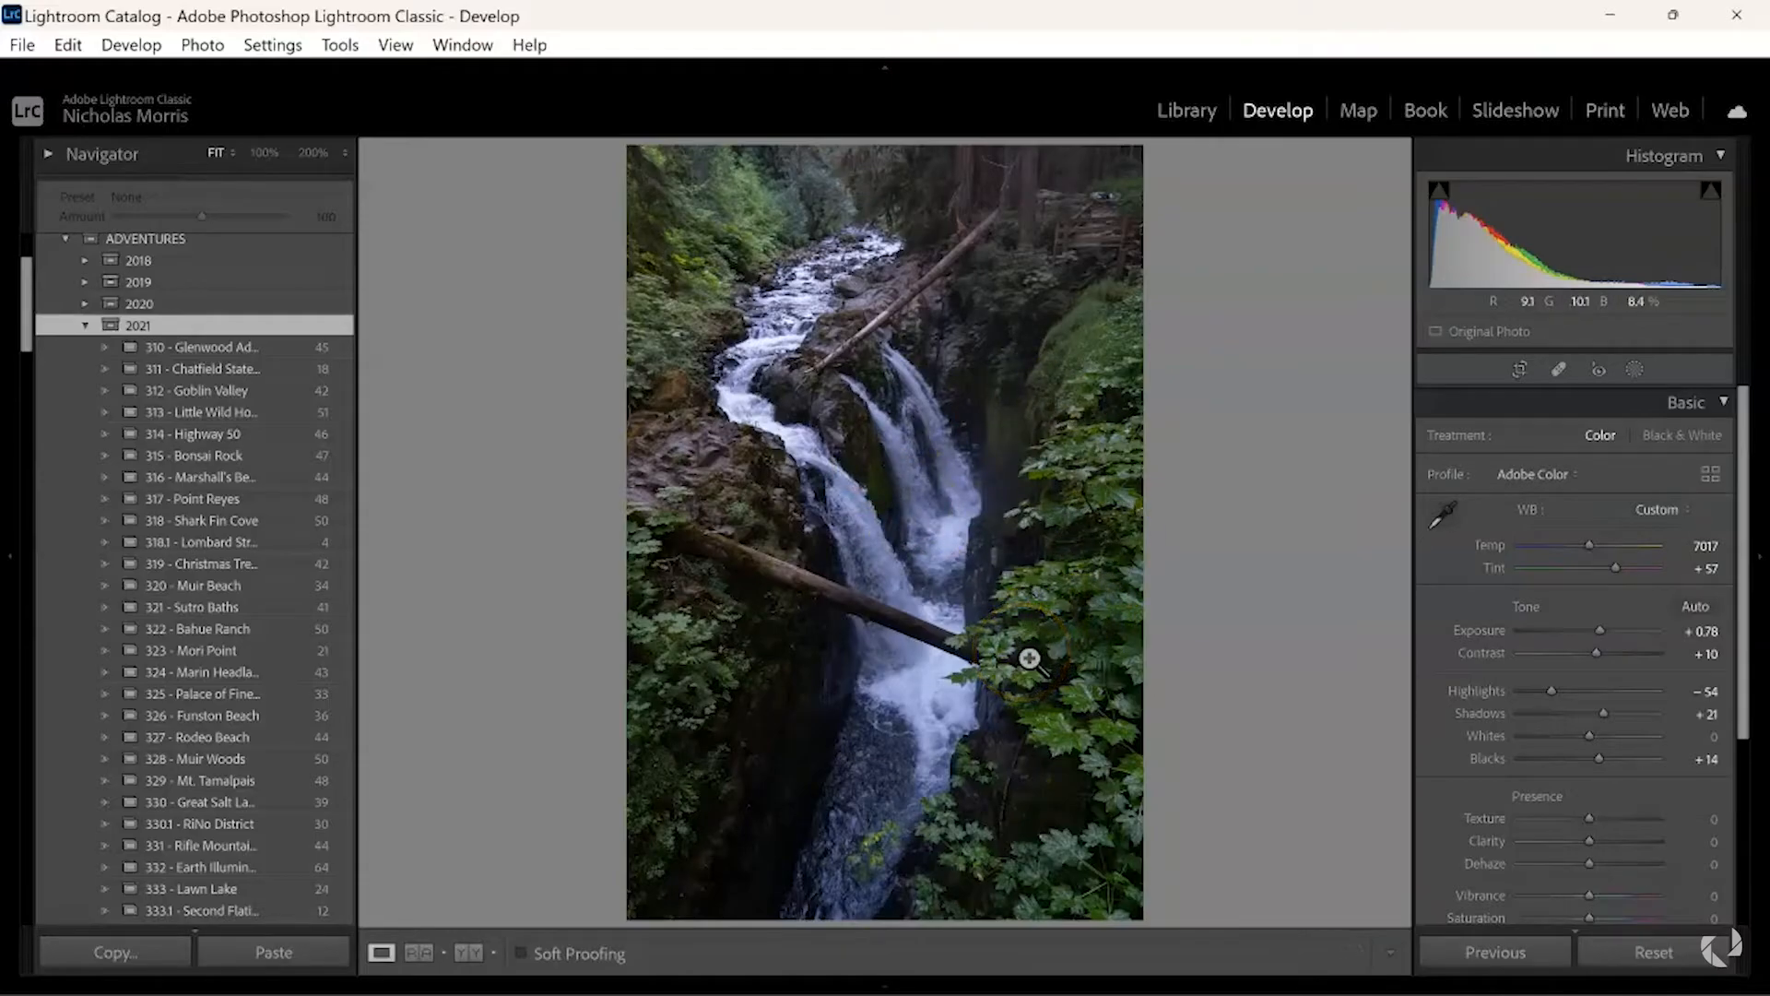
Select photos 2190 and 2191 in the Library grid and open them together as layers in Photoshop
left_click(1187, 112)
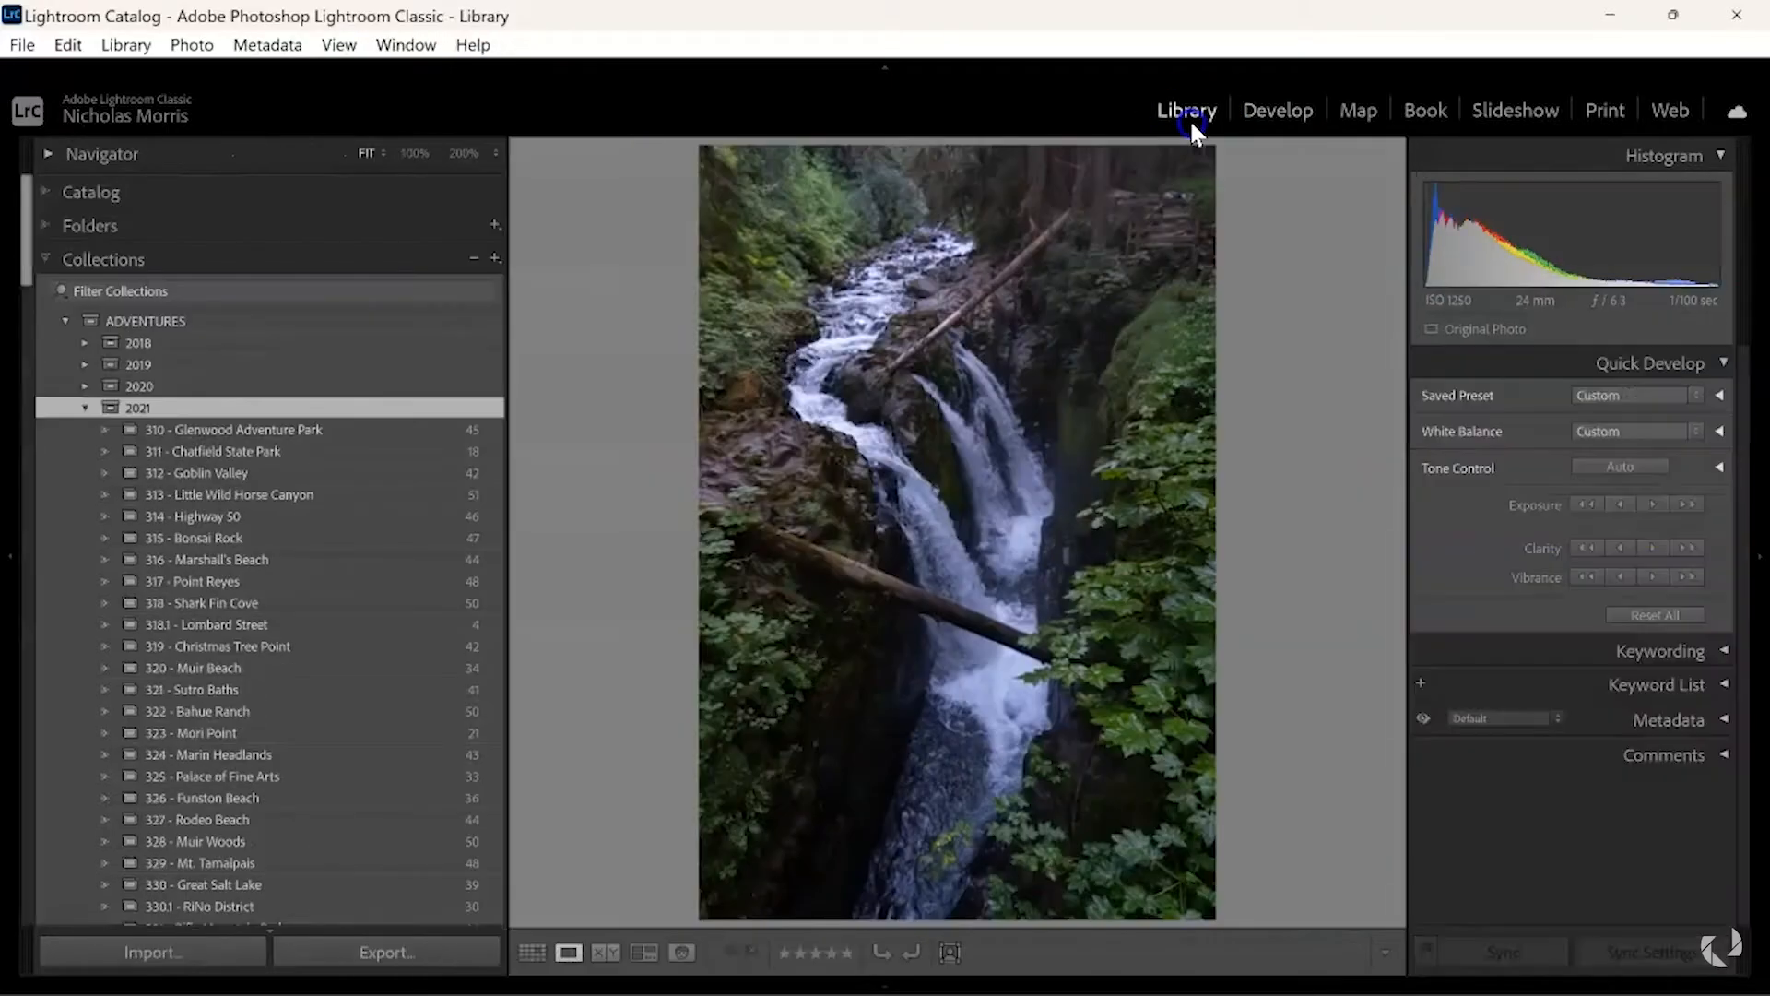
left_click(532, 953)
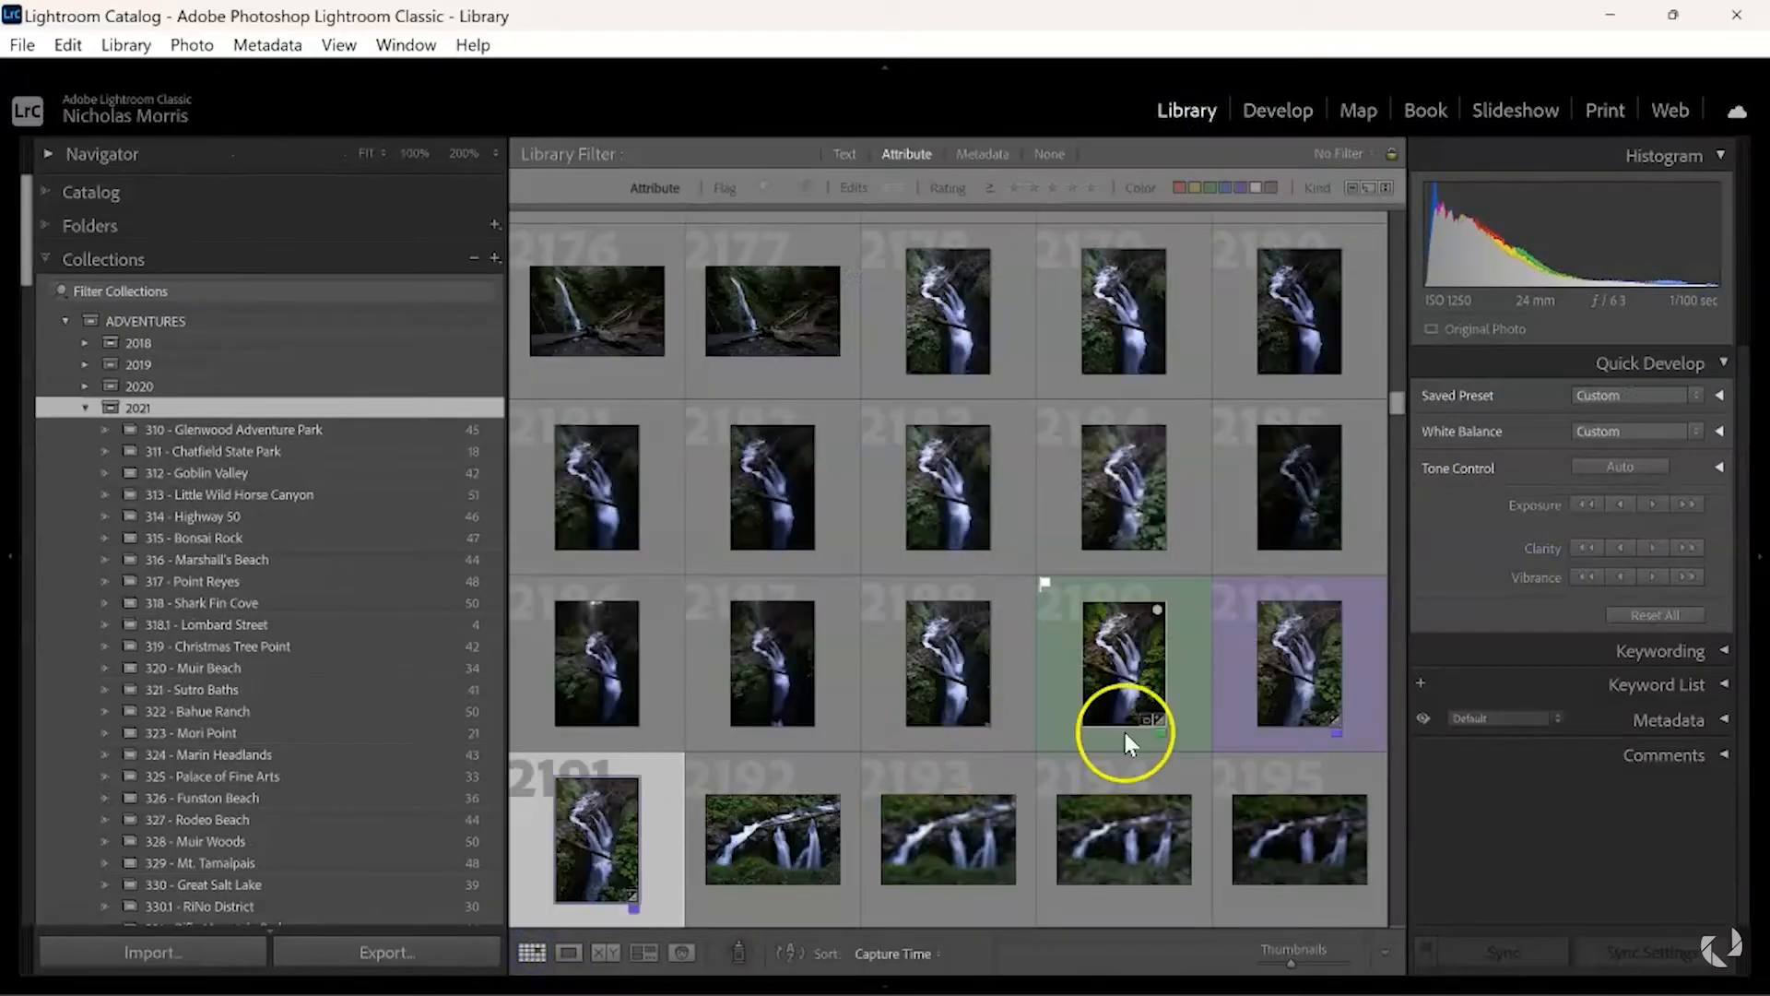
left_click(1287, 677)
left_click(623, 848, "ctrl")
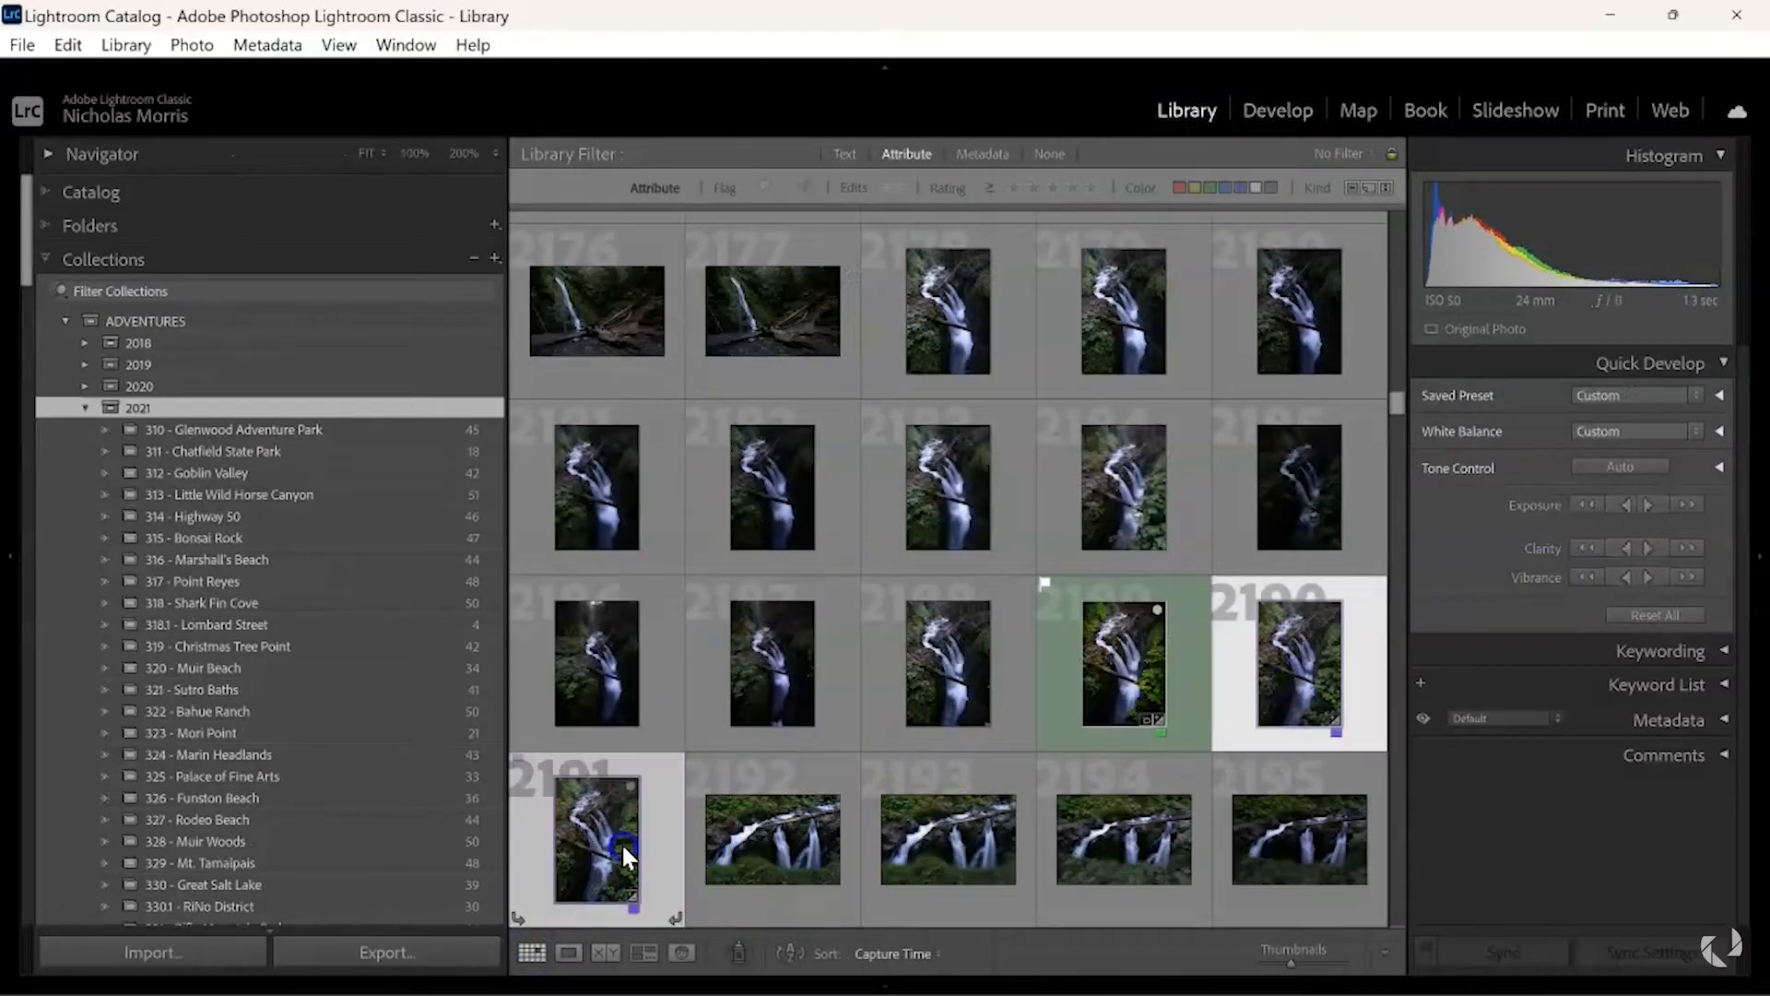
right_click(624, 853)
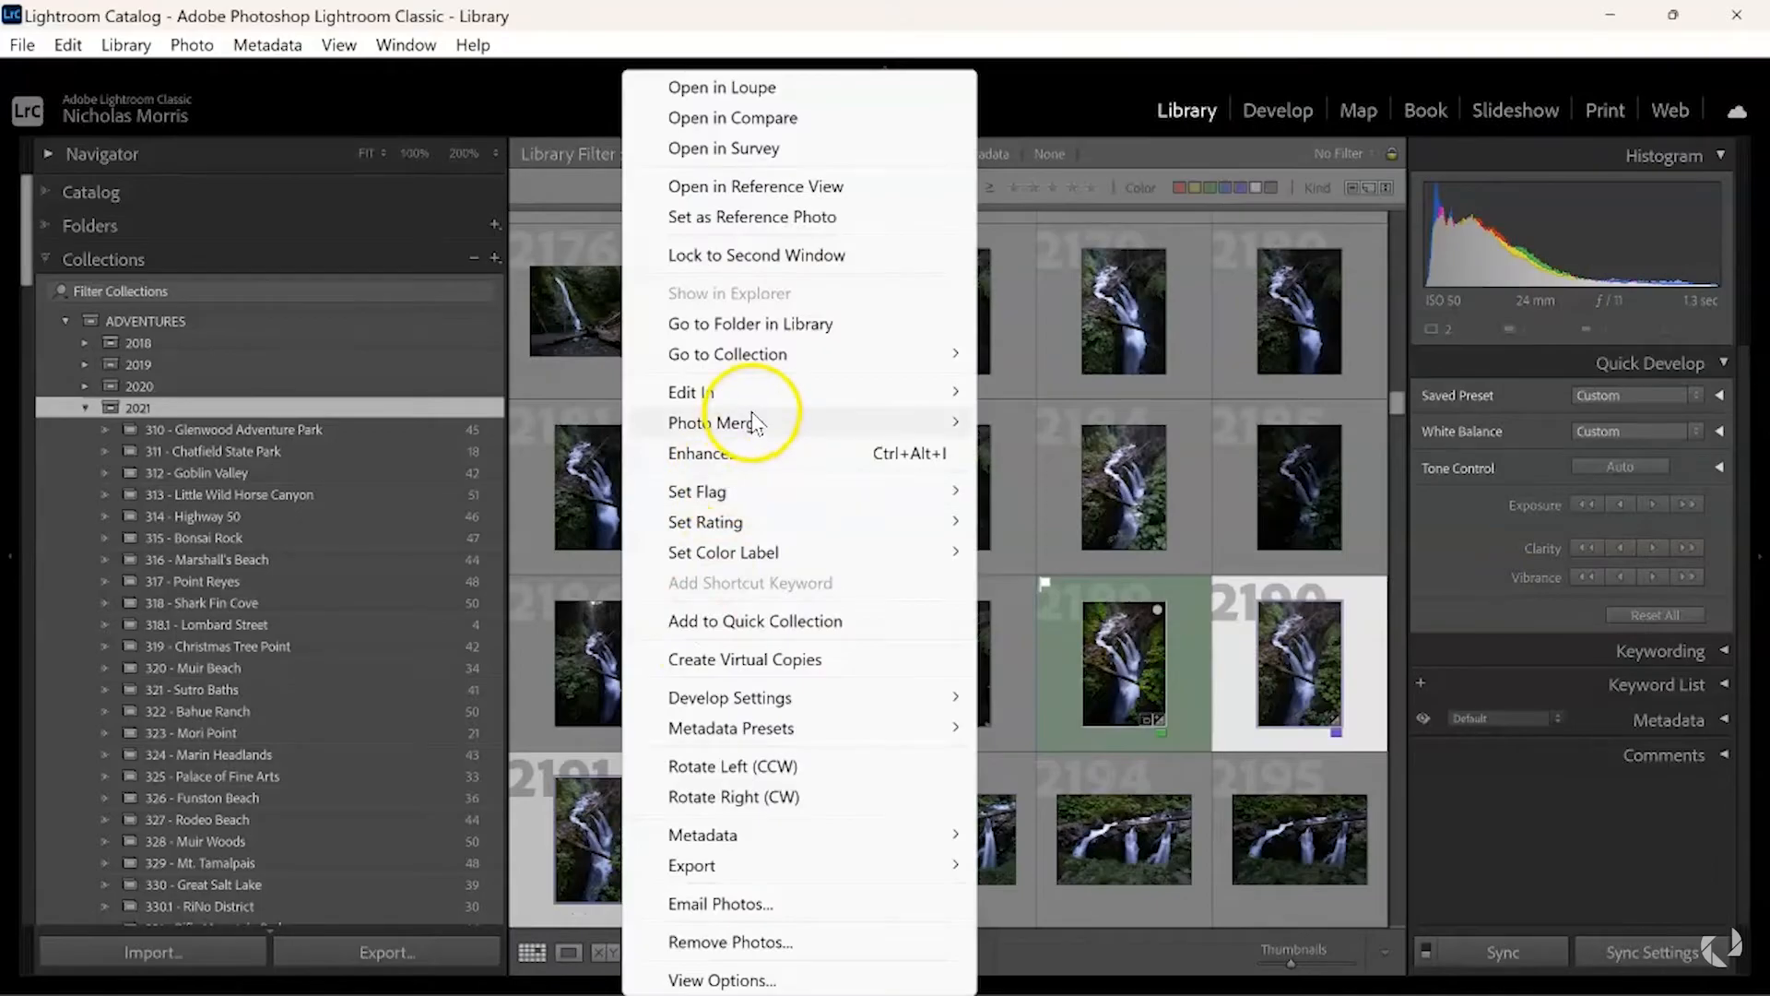
mouse_move(763, 390)
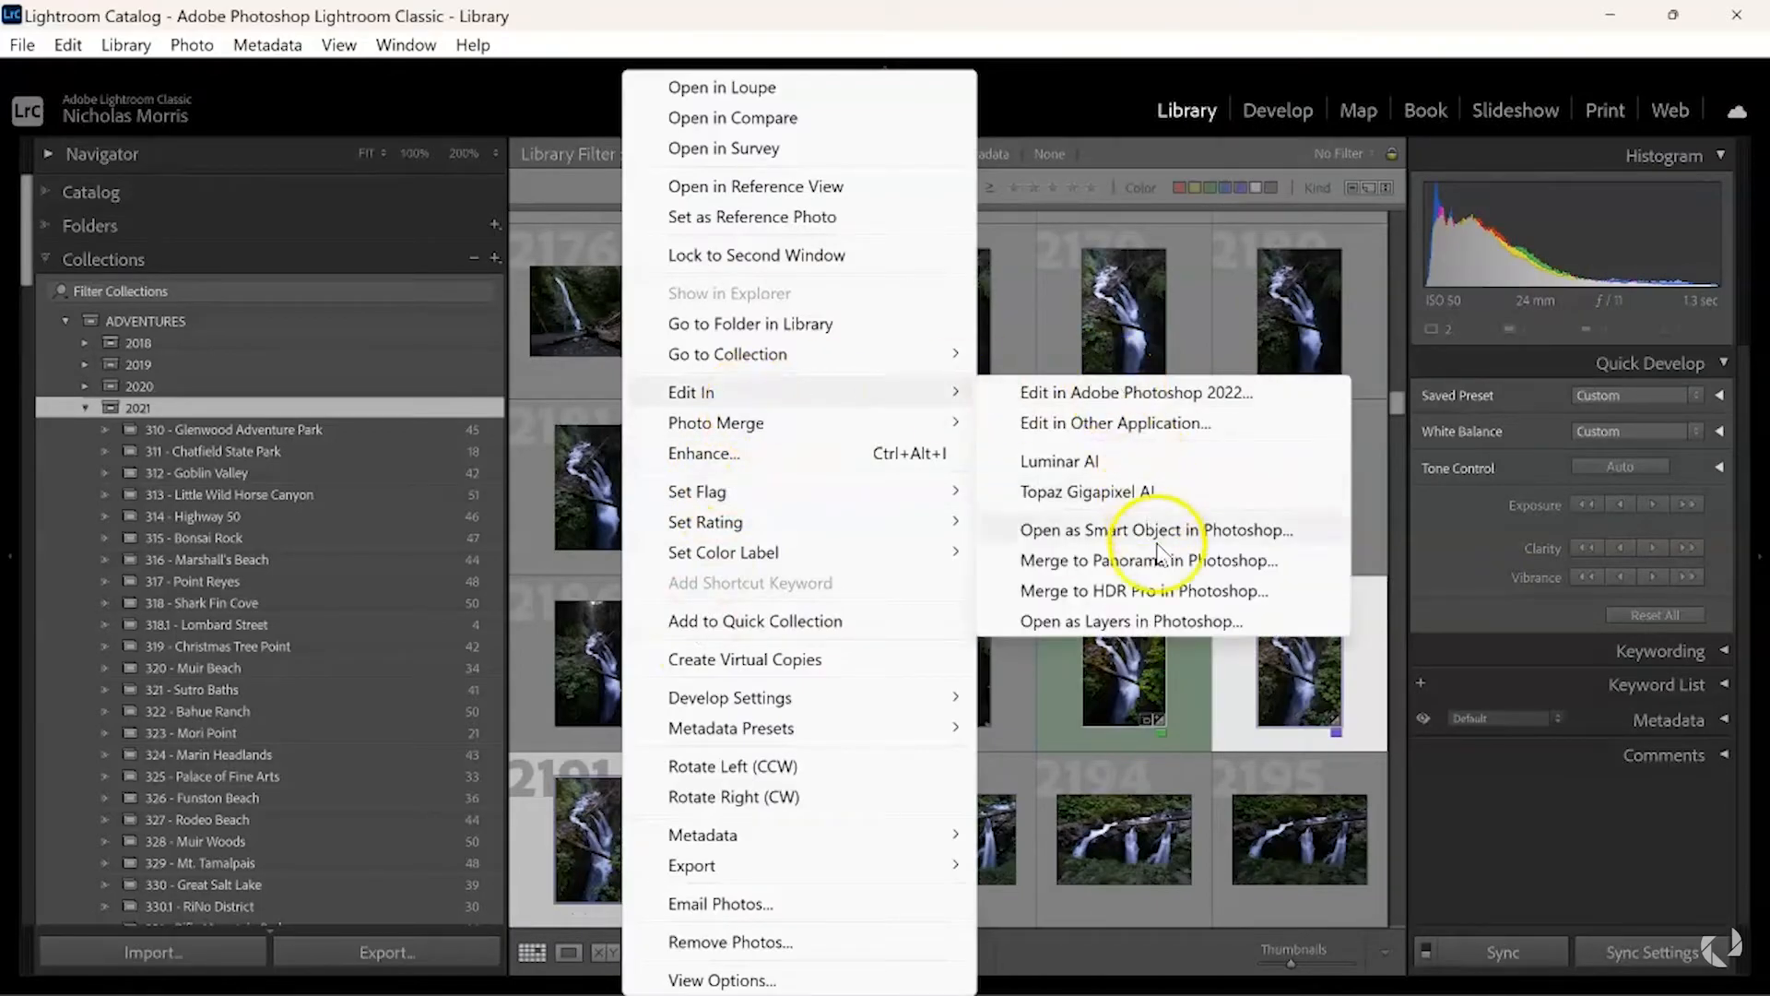
left_click(1139, 621)
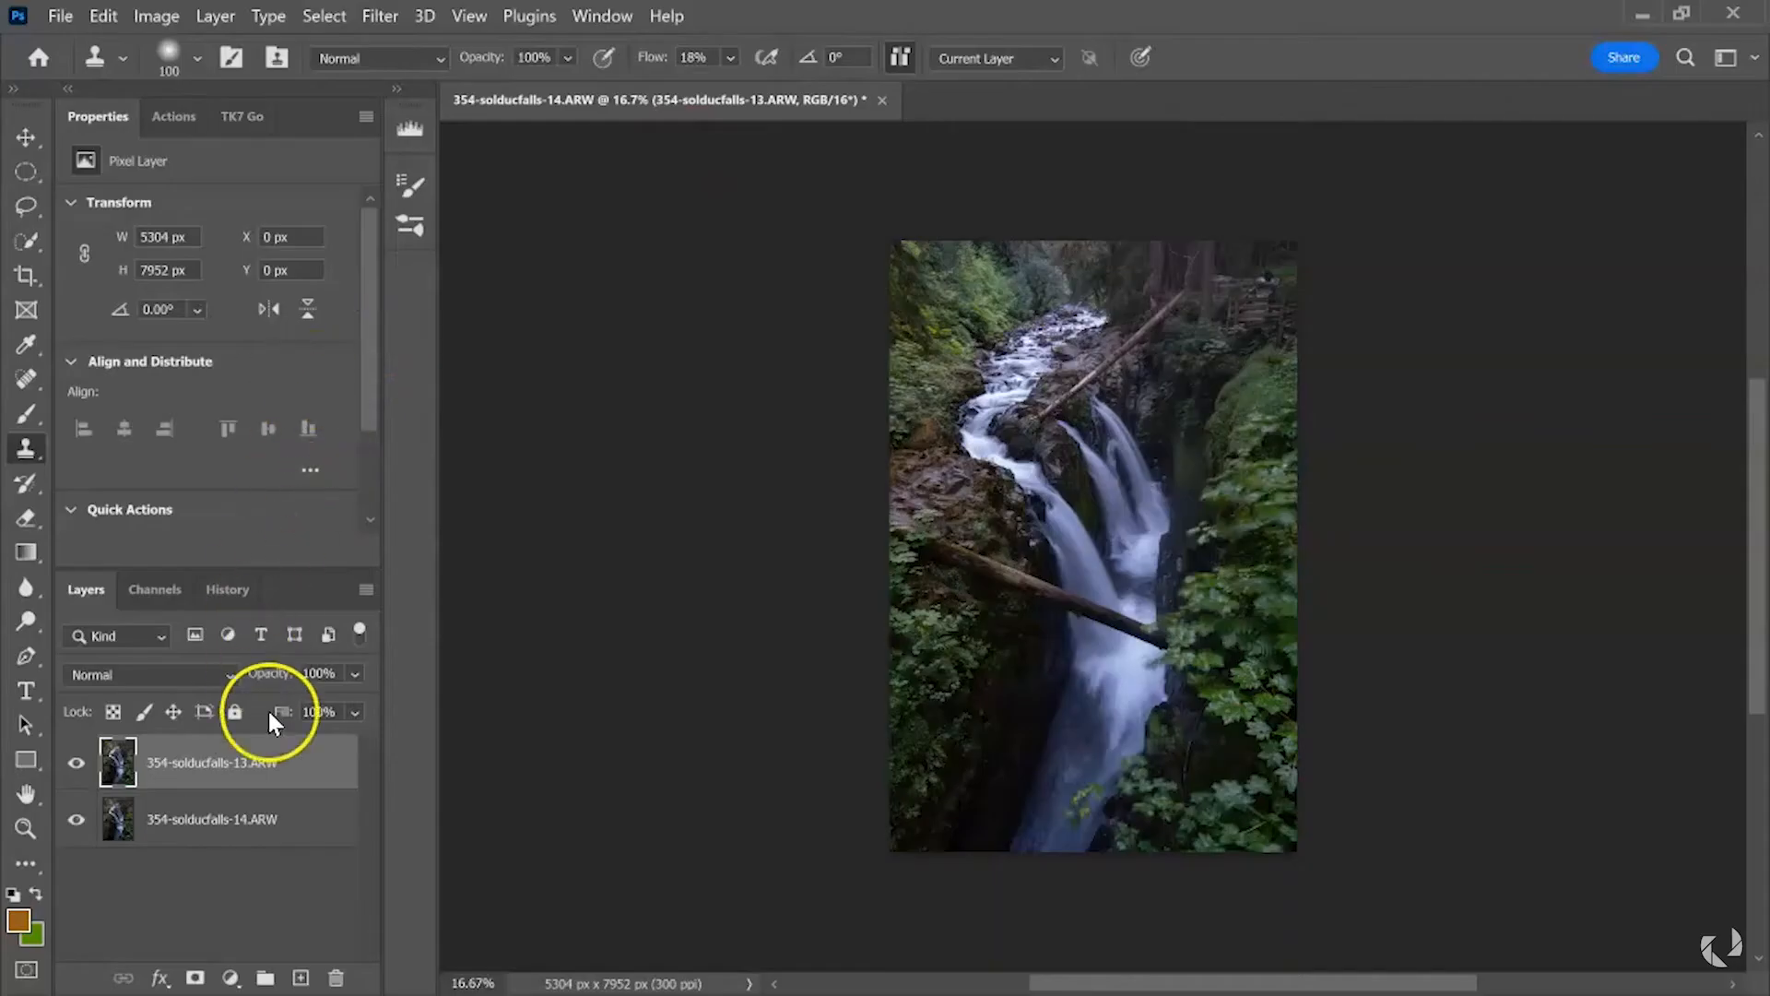
Auto-align the two waterfall layers using the Auto projection, with both lens corrections off
left_click(228, 817)
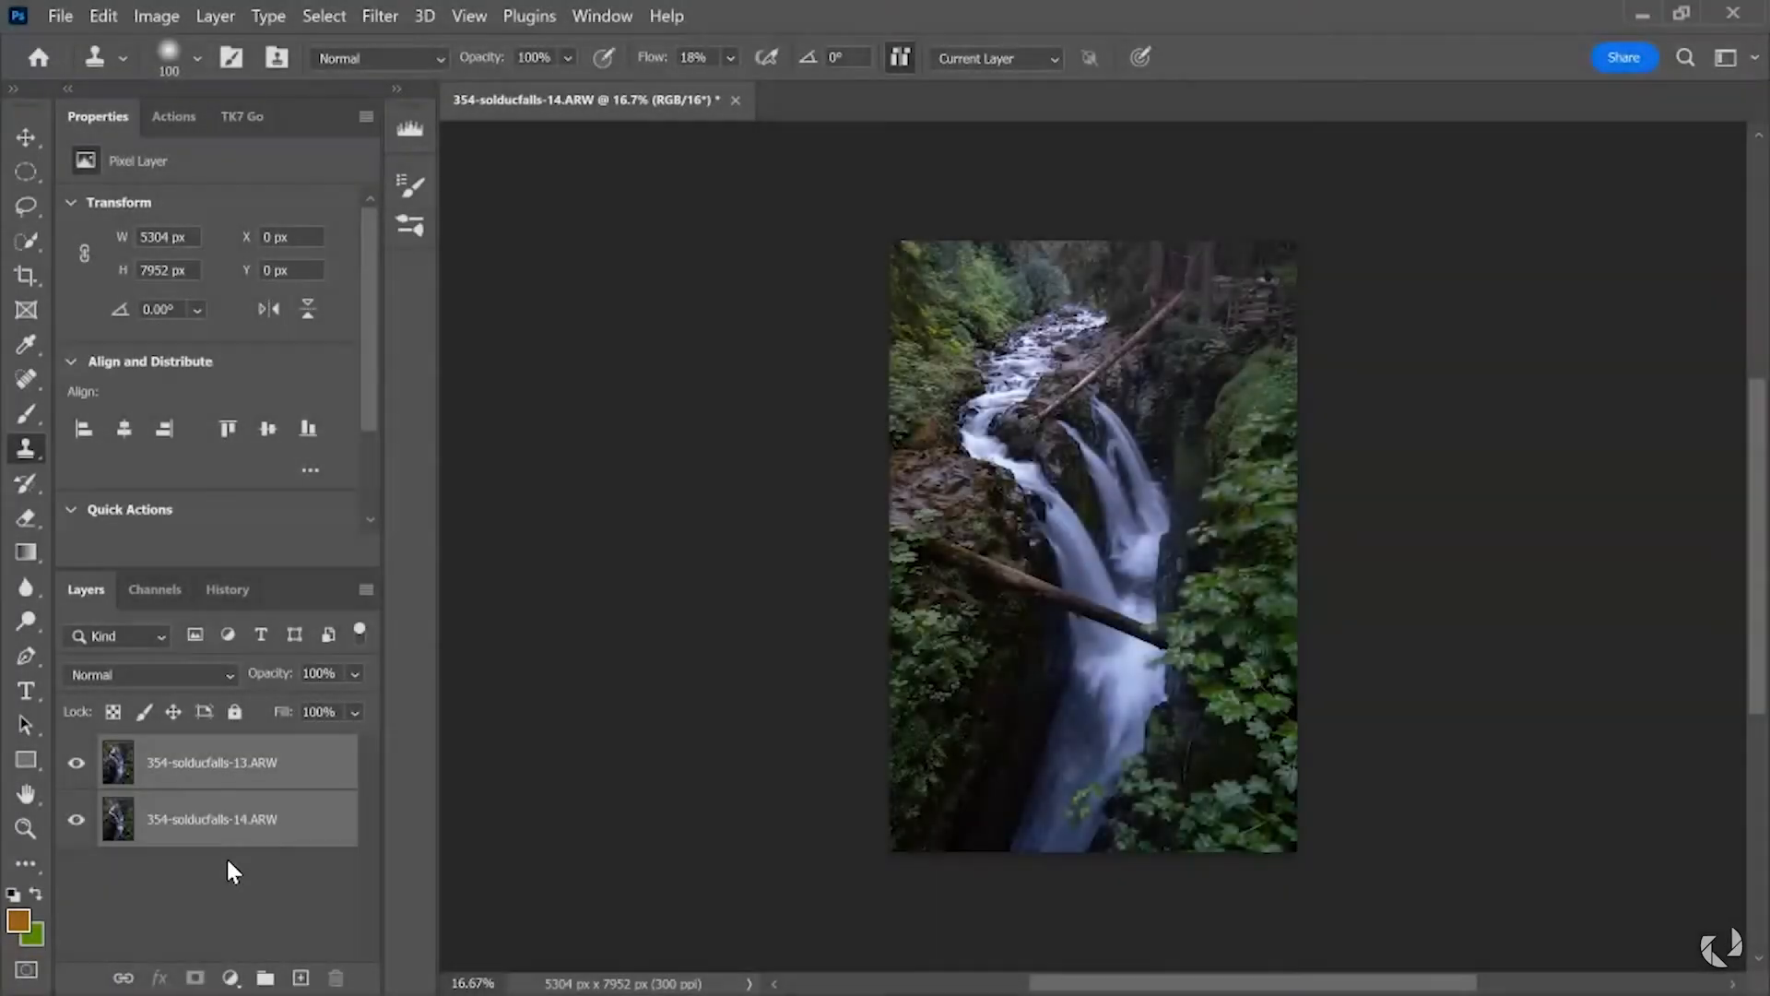
left_click(104, 16)
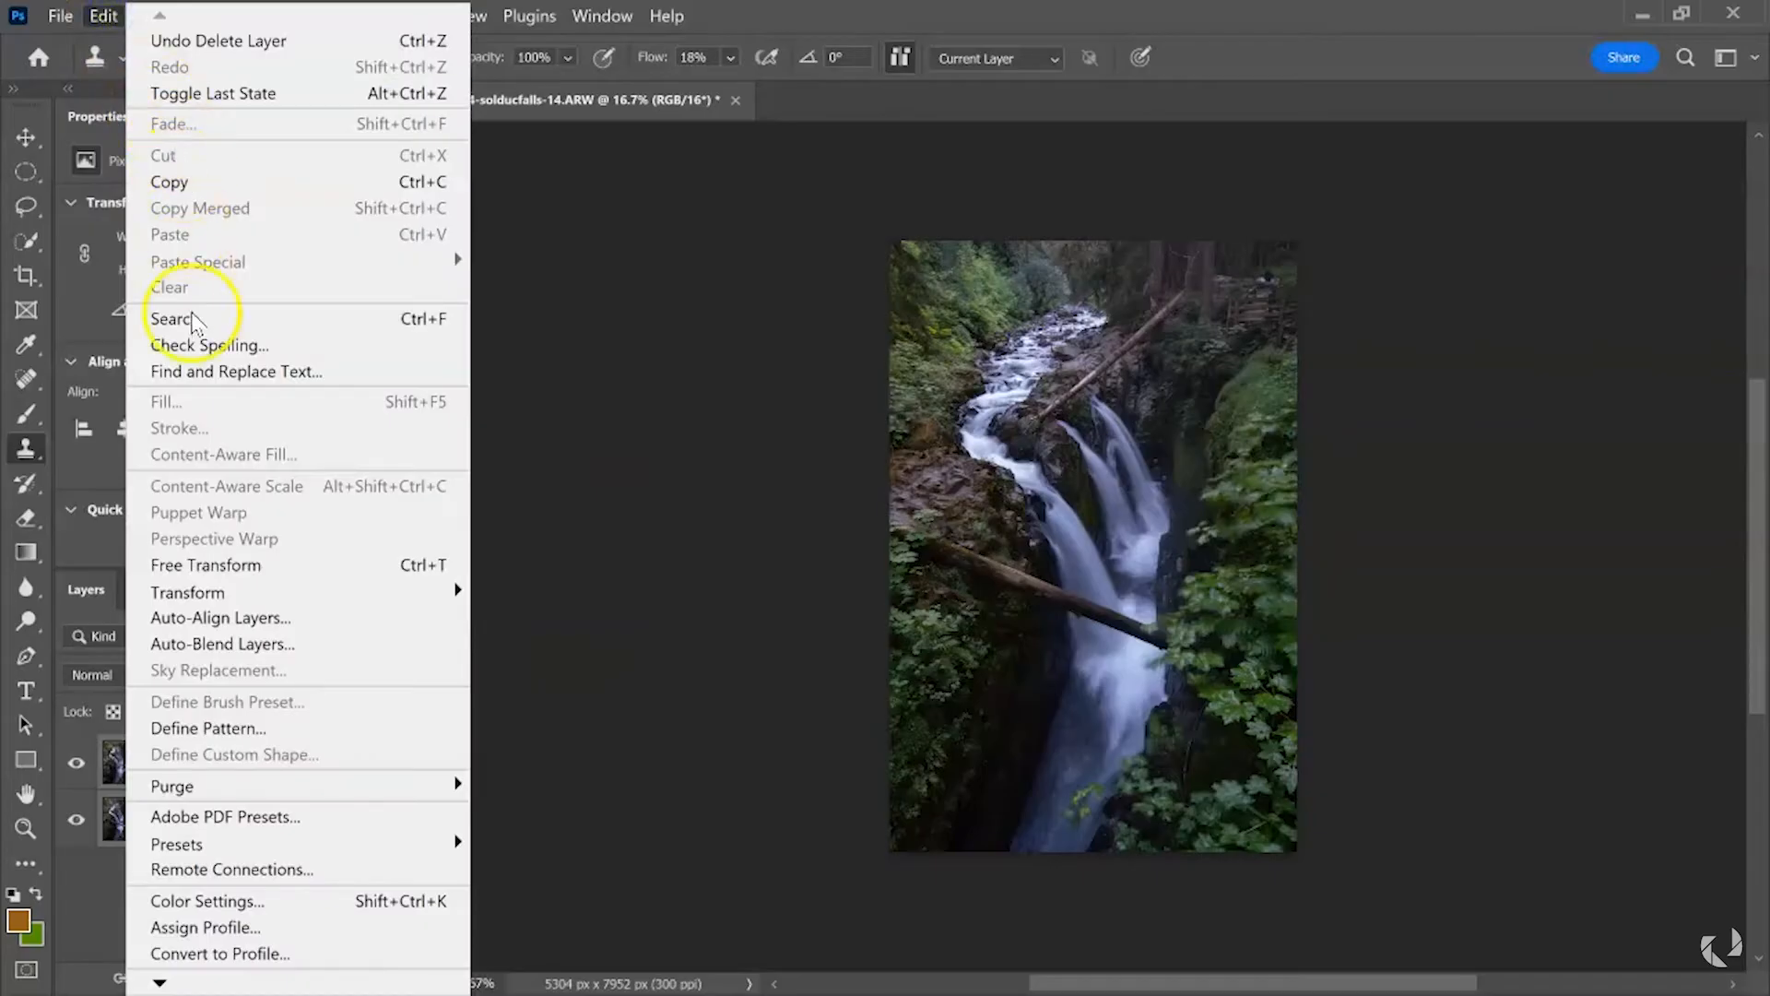
left_click(247, 617)
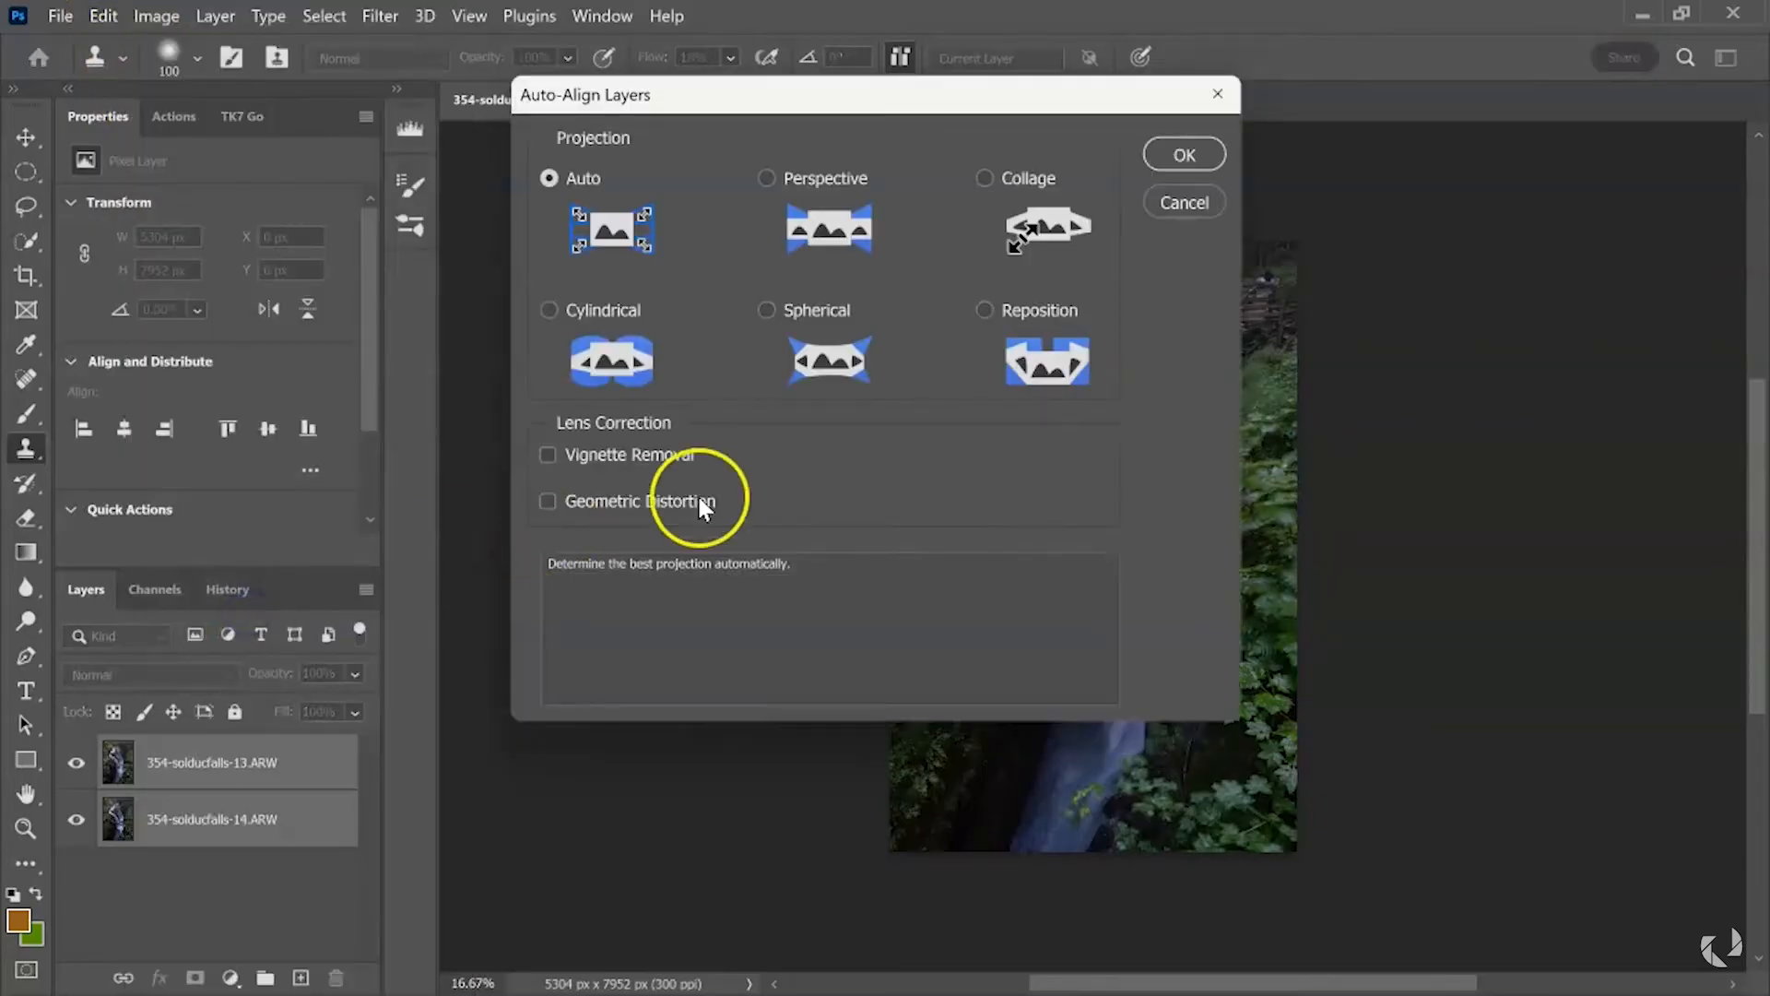
left_click(1181, 153)
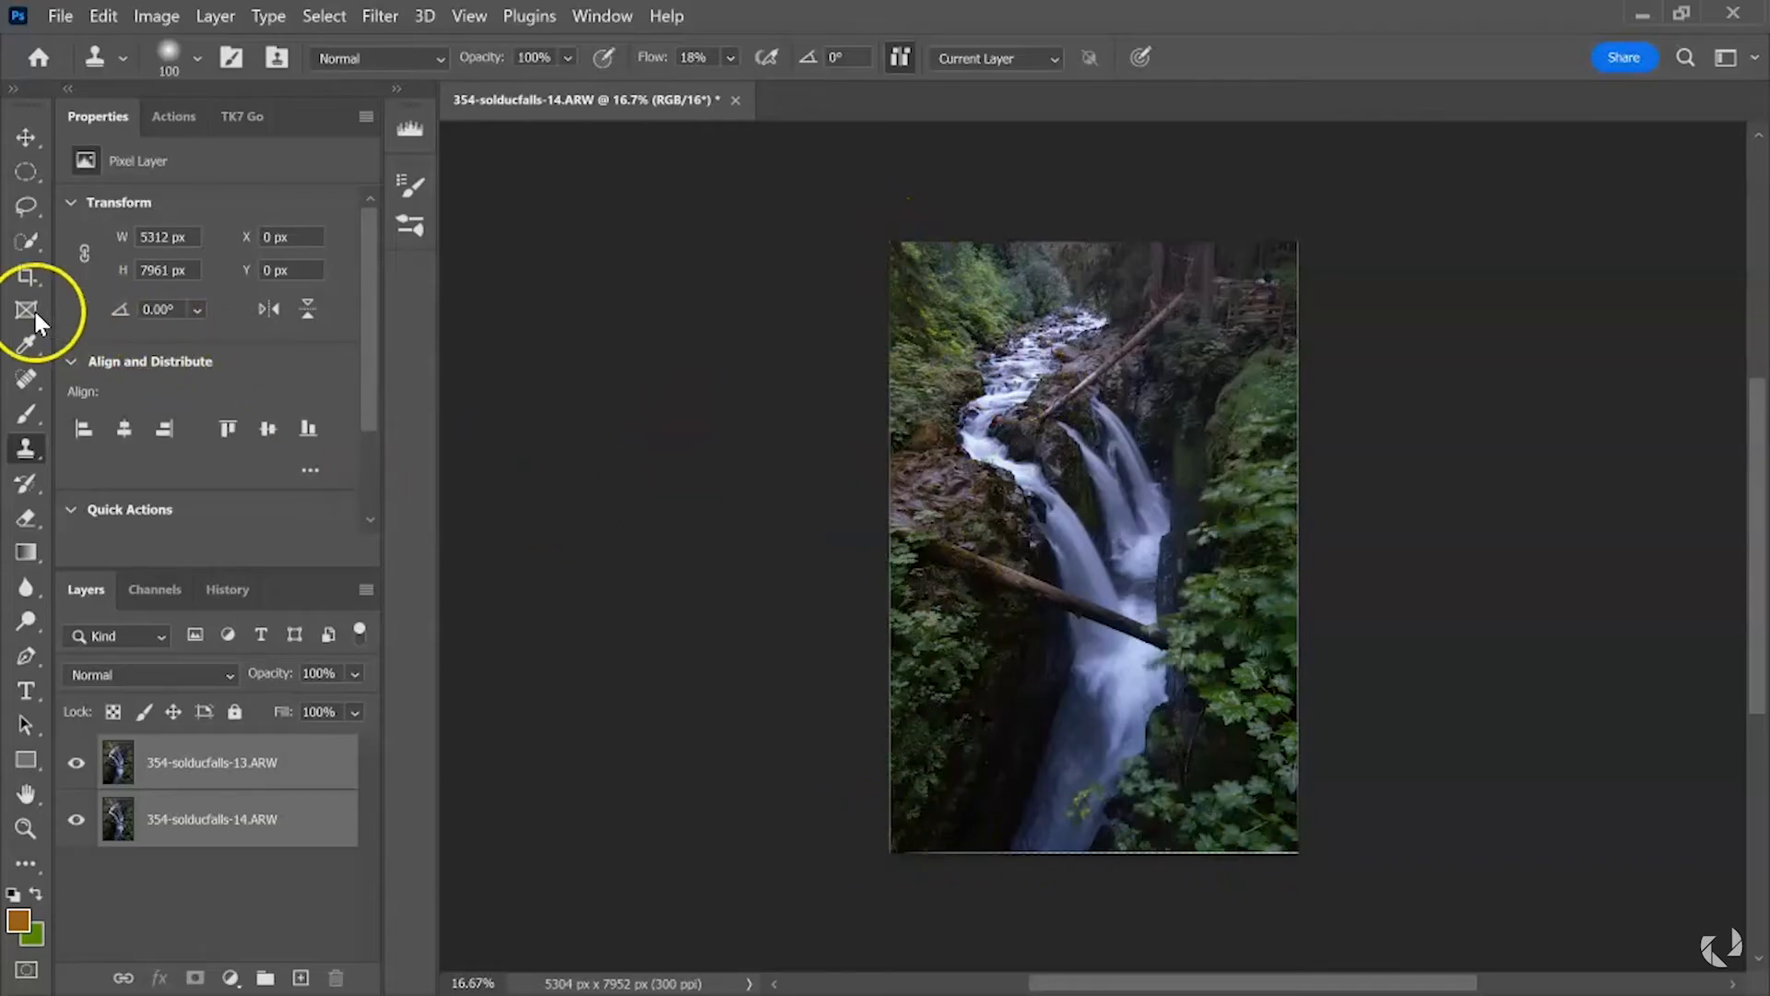
Crop slightly inside the image on all sides to remove the uneven borders left by the alignment
left_click(27, 273)
left_click_drag(898, 246, 907, 261)
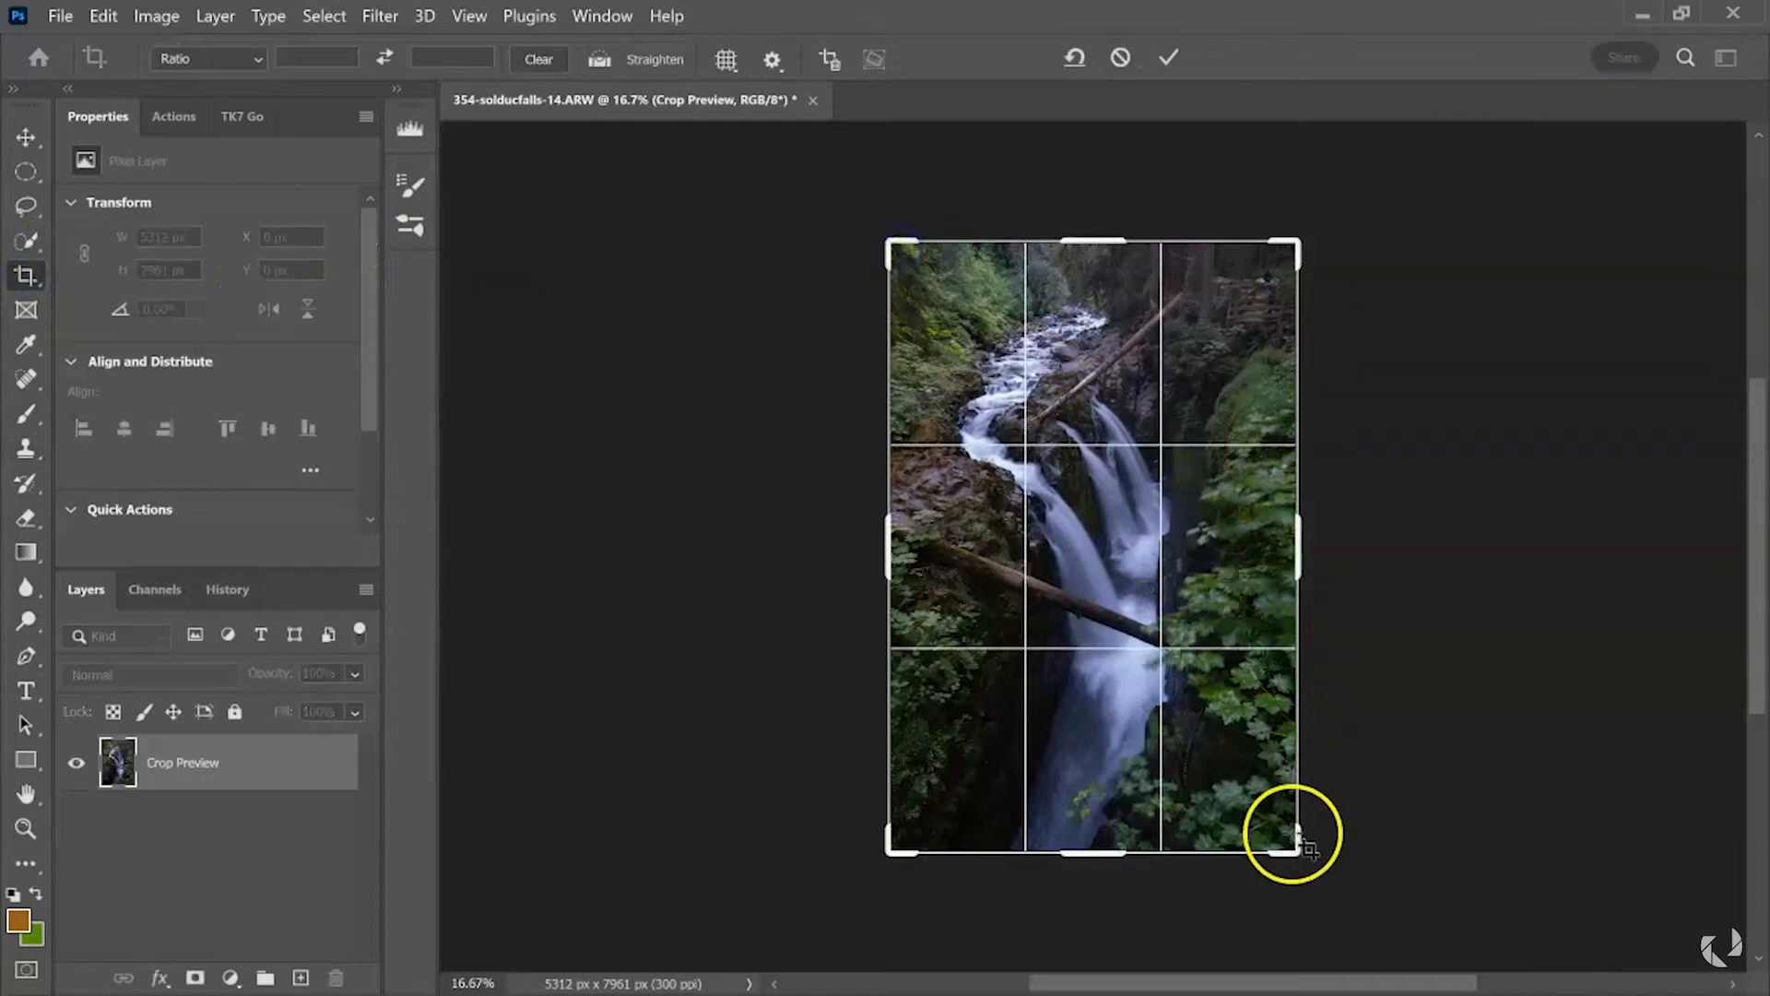
left_click_drag(1288, 837, 1278, 836)
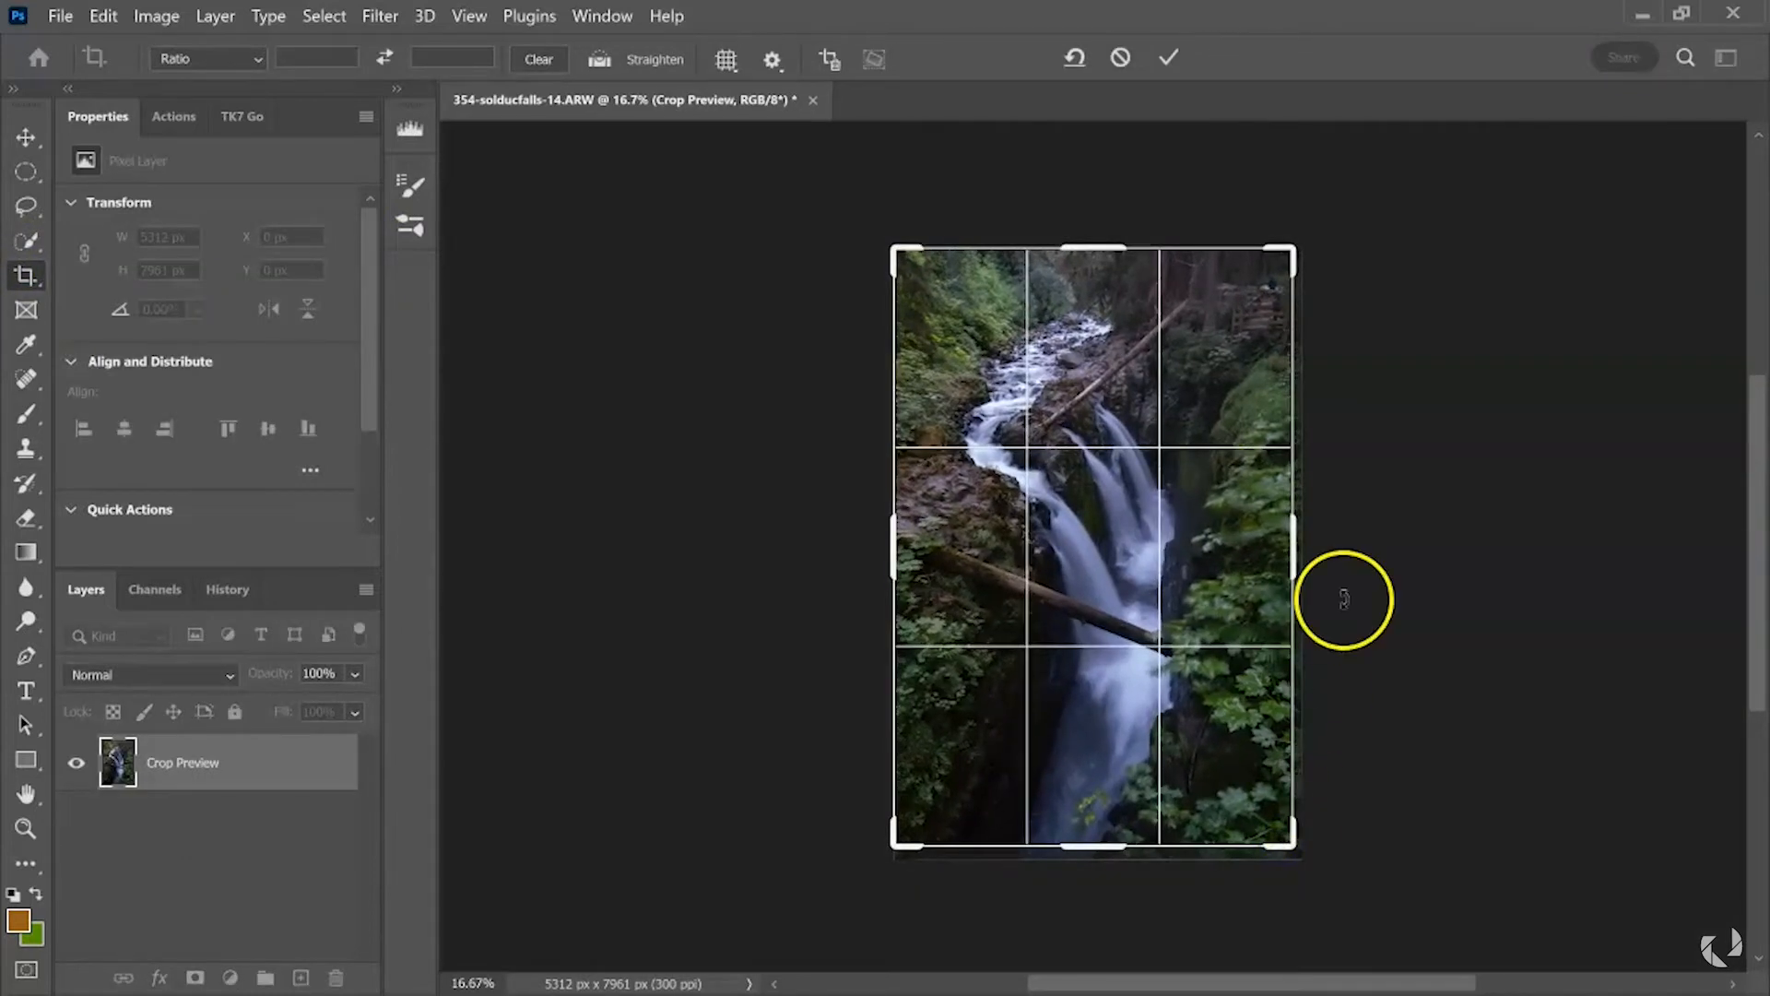
key("ctrl+plus")
key("ctrl+plus")
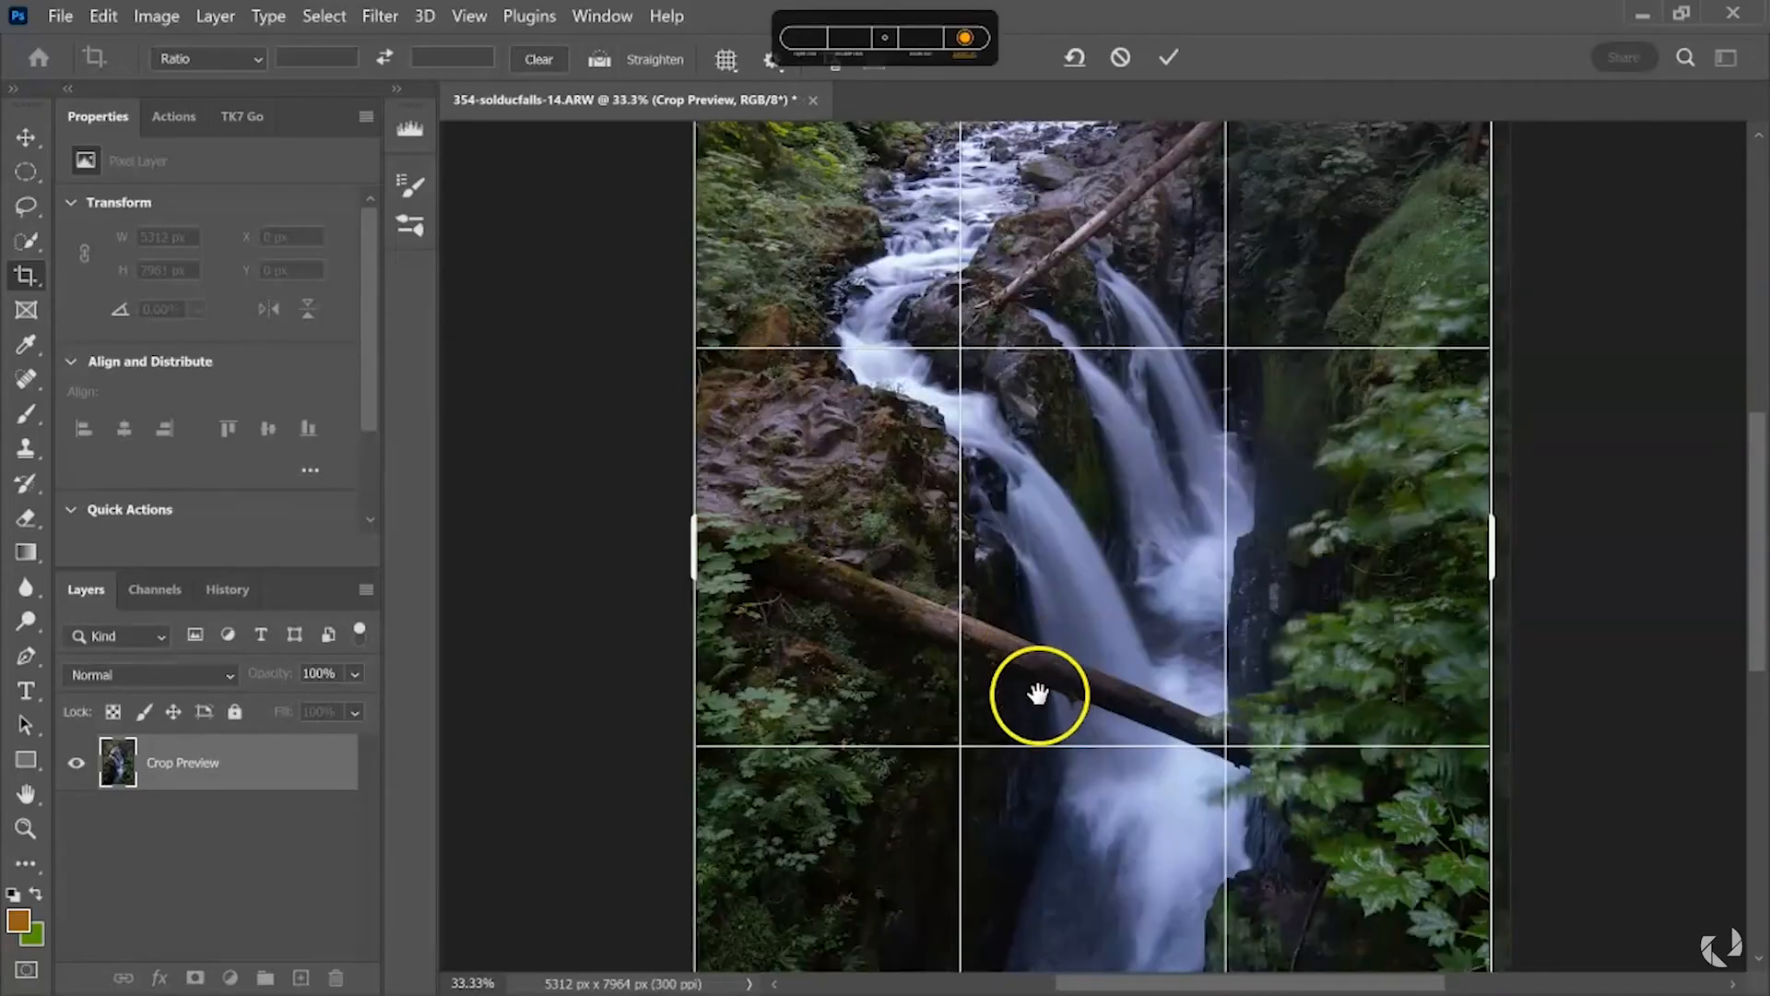
left_click_drag(1035, 700, 833, 383)
mouse_move(1268, 822)
left_mouse_down()
mouse_move(1292, 833)
mouse_move(1290, 811)
left_mouse_up()
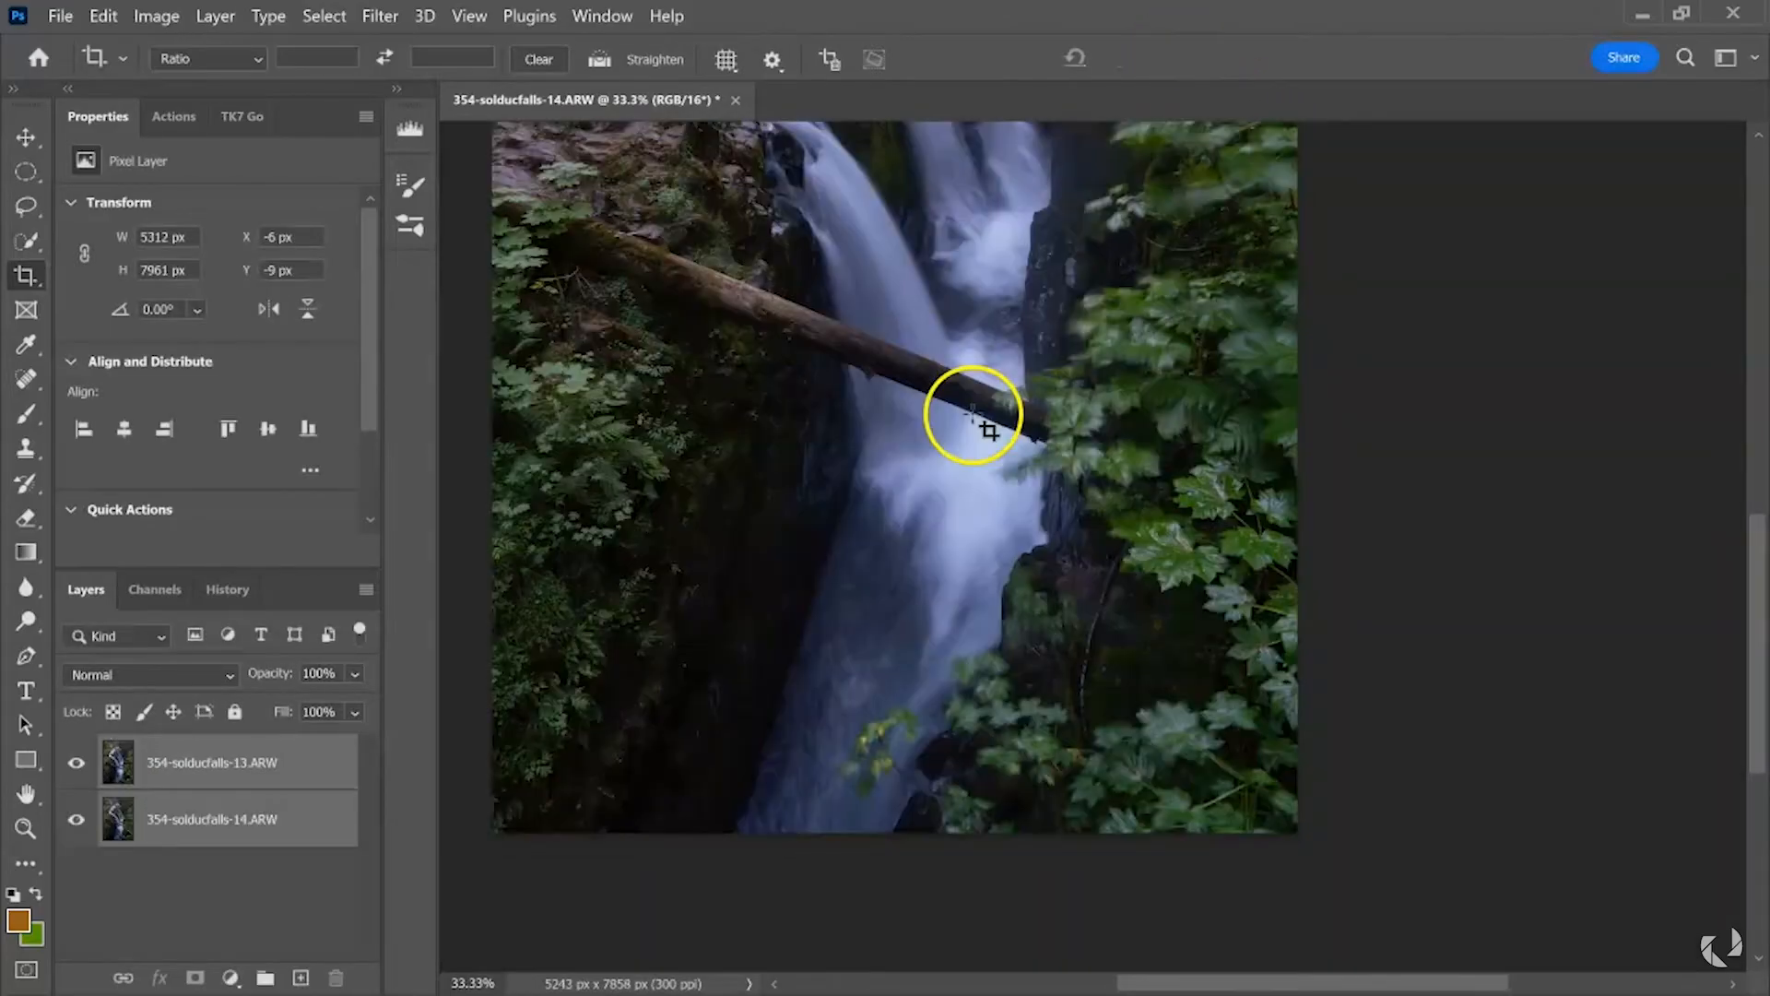
key("ctrl+minus")
key("ctrl+minus")
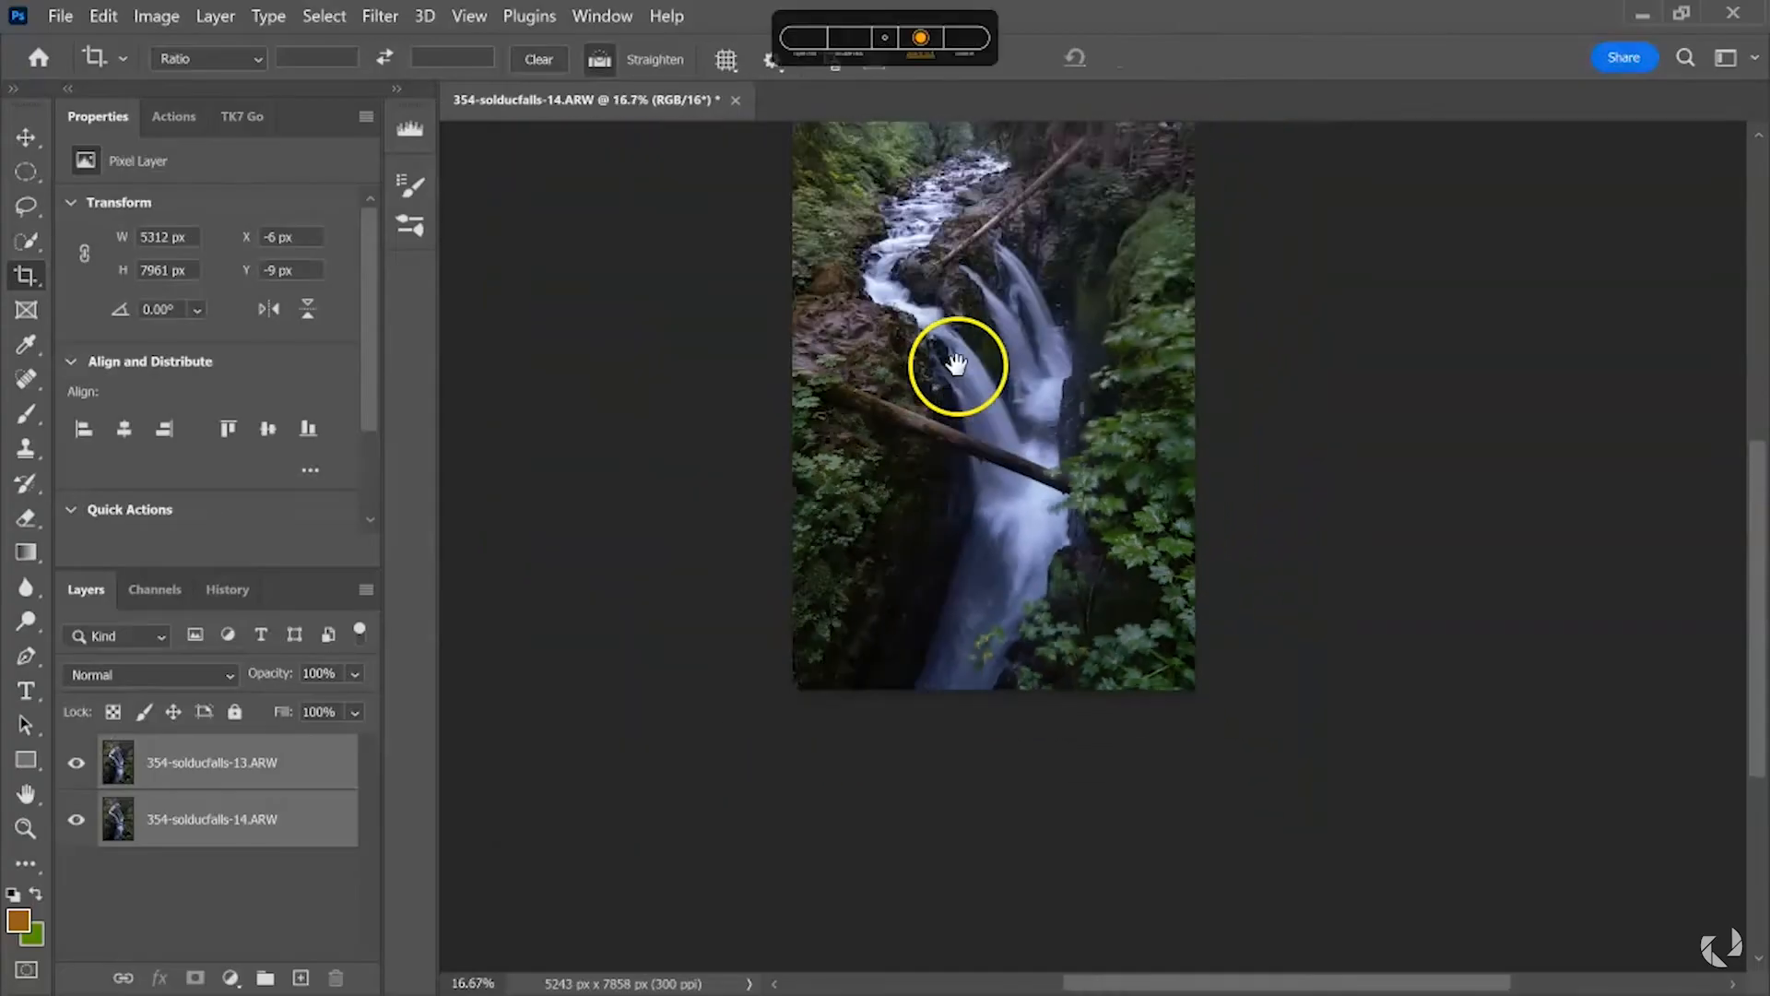
Add a white layer mask to the 354-solducfalls-13.ARW layer, with the Brush tool ready for painting
key("b")
left_click(237, 781)
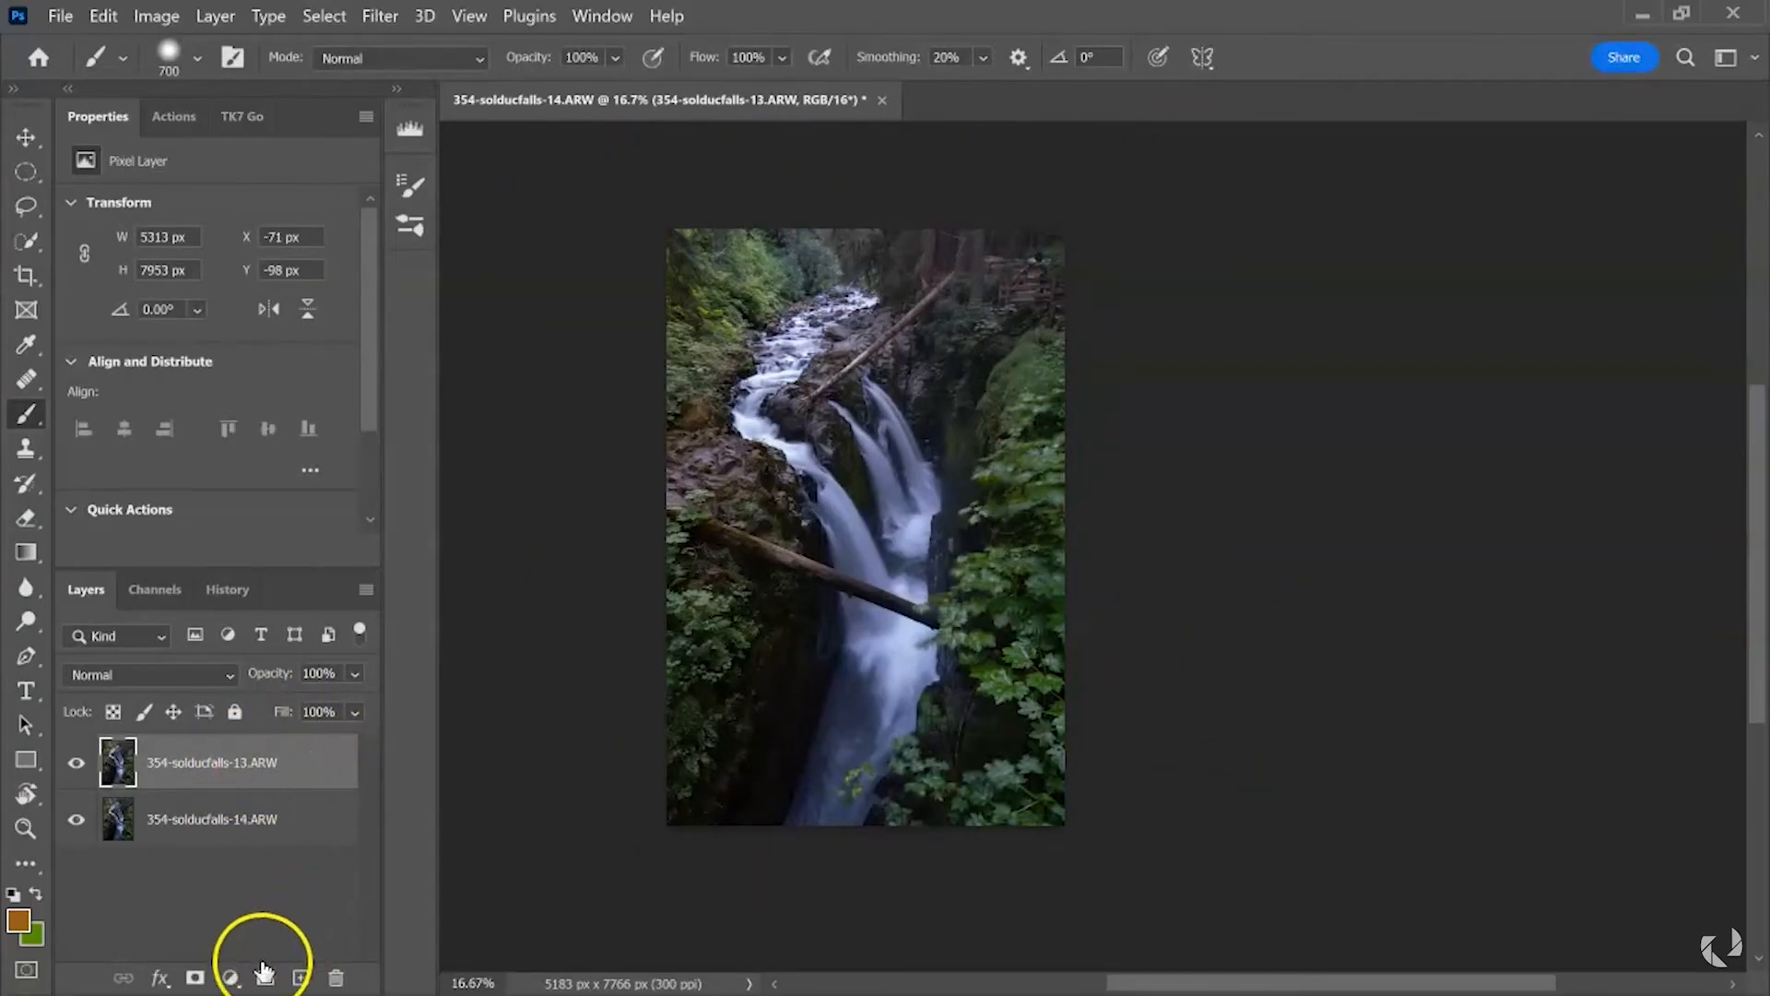
left_click(195, 979)
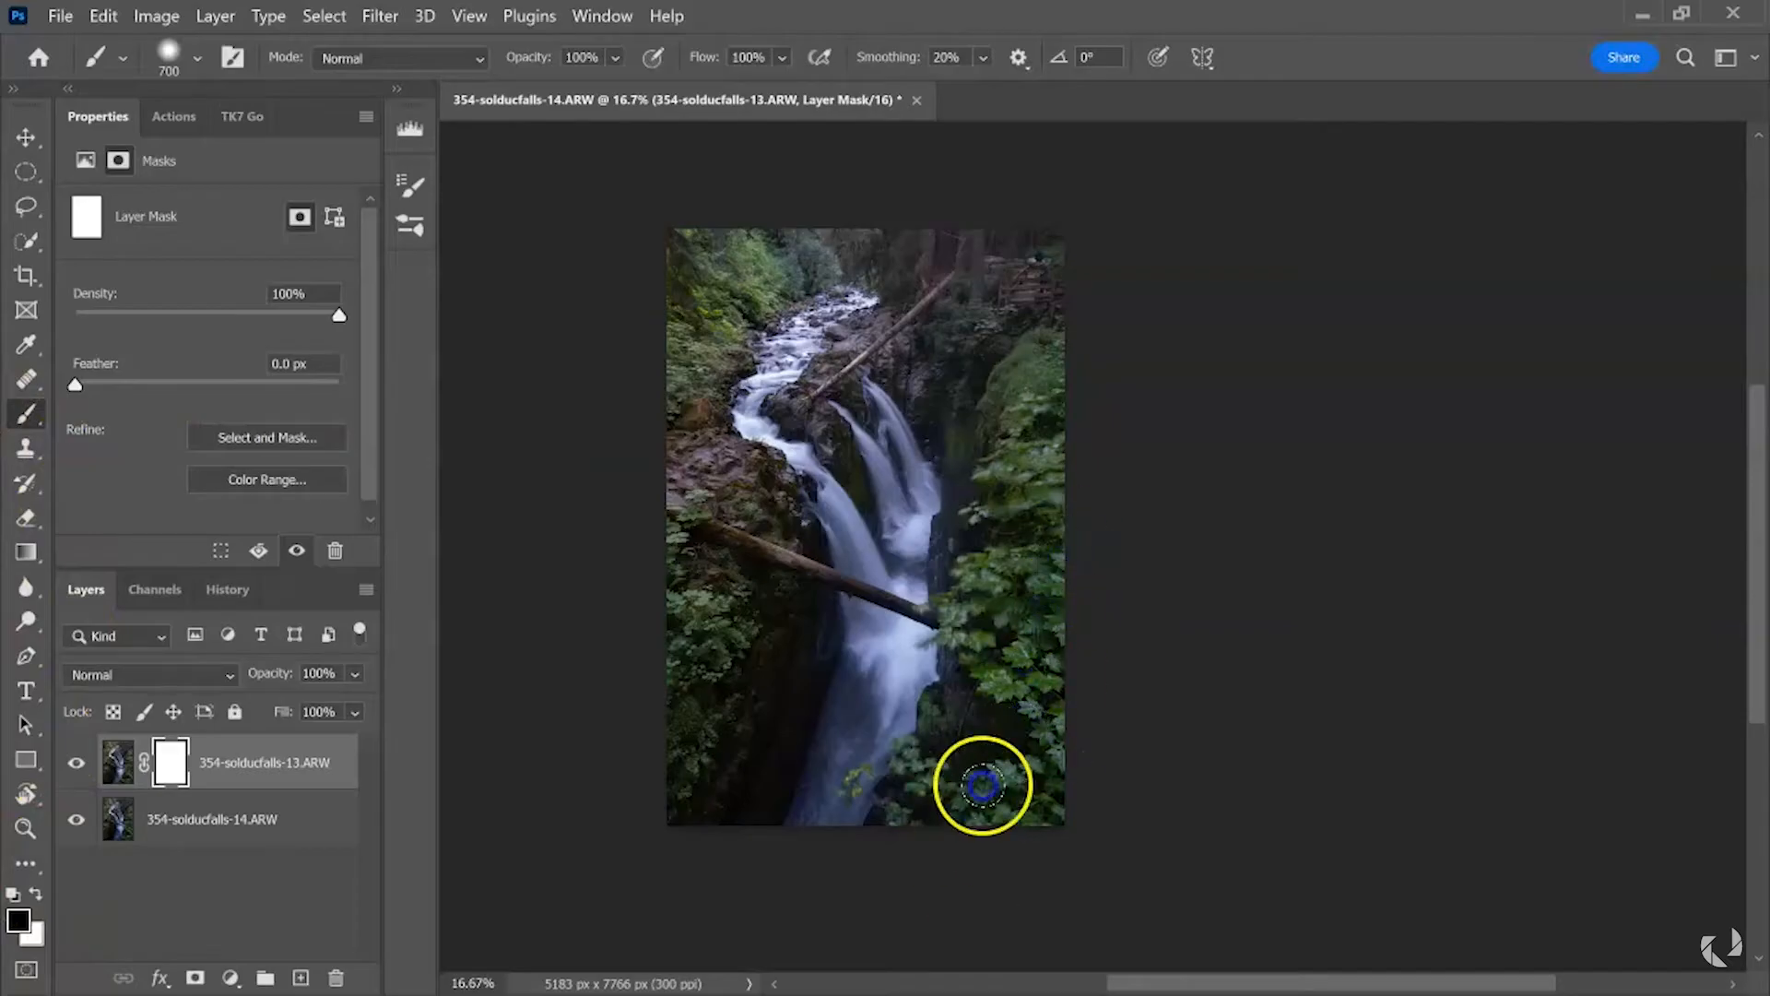
Paint black on the layer mask over the blurred foliage right of the waterfall, revealing the sharp leaves from the layer below
left_click_drag(1040, 542, 1042, 537)
key("ctrl+plus")
key("ctrl+plus")
left_click_drag(1027, 451, 1037, 565)
left_click(1006, 718)
left_click(909, 691)
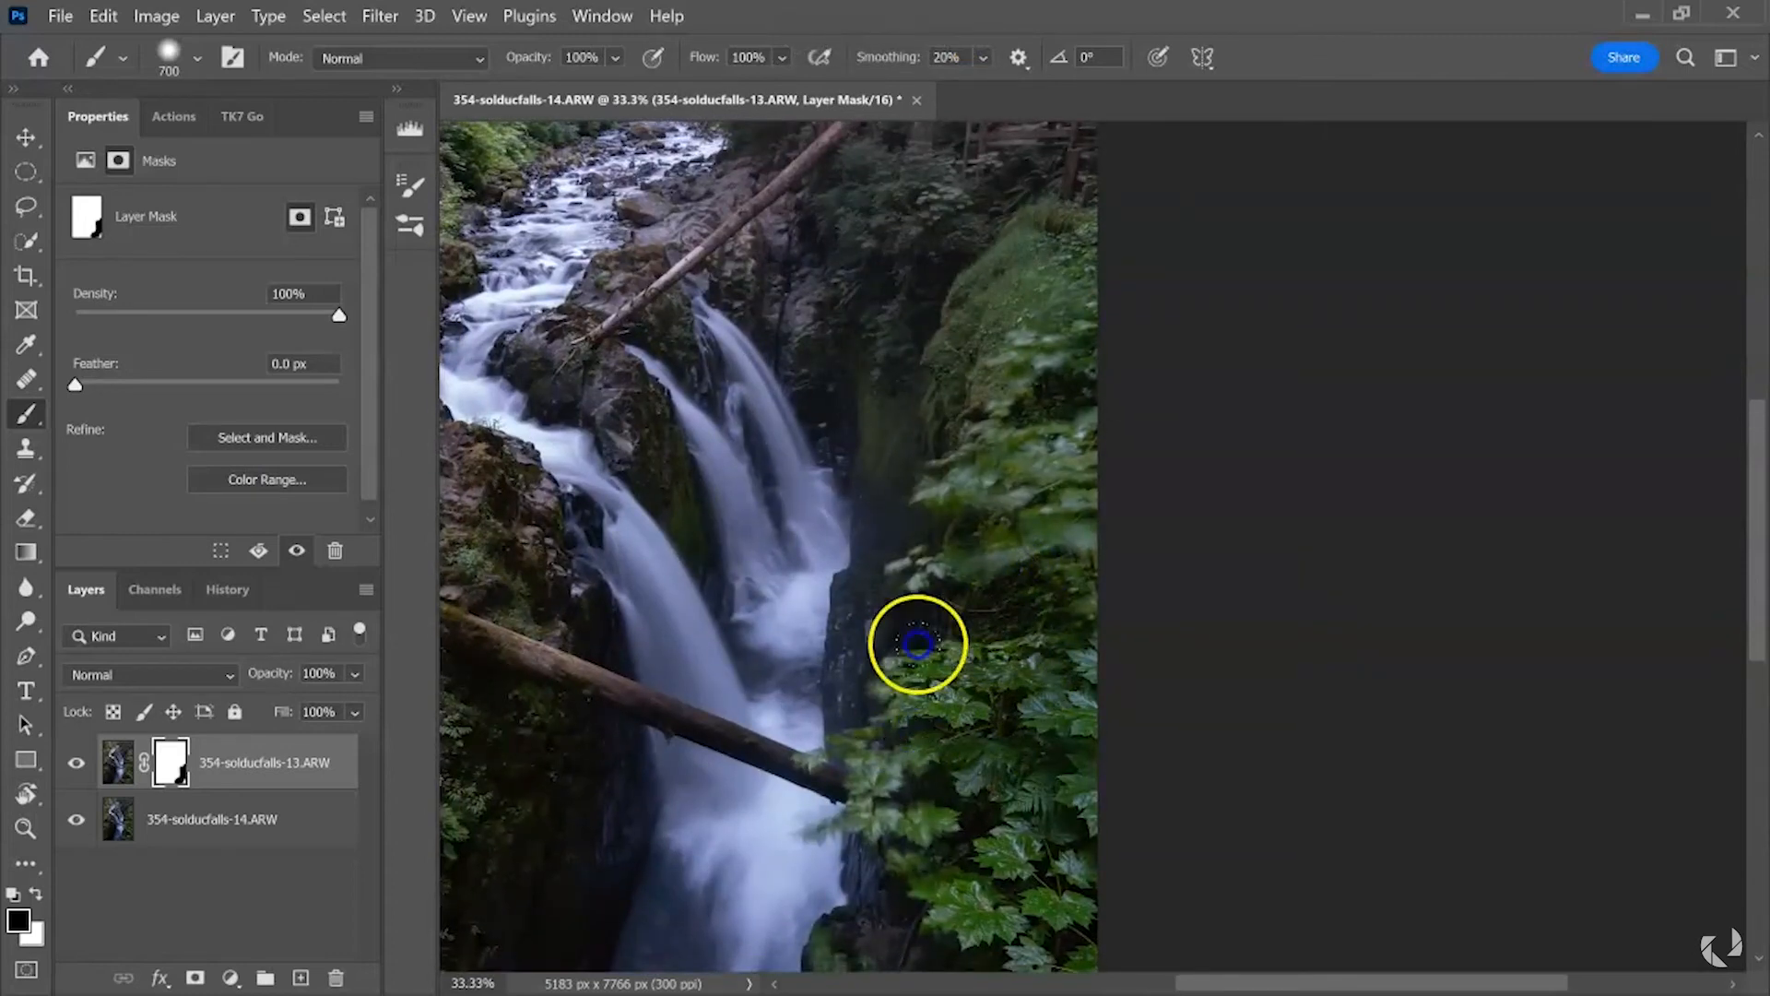
mouse_move(913, 587)
left_mouse_down()
mouse_move(1067, 632)
mouse_move(1108, 460)
left_mouse_up()
left_click(1068, 300)
left_click_drag(1102, 230, 998, 427)
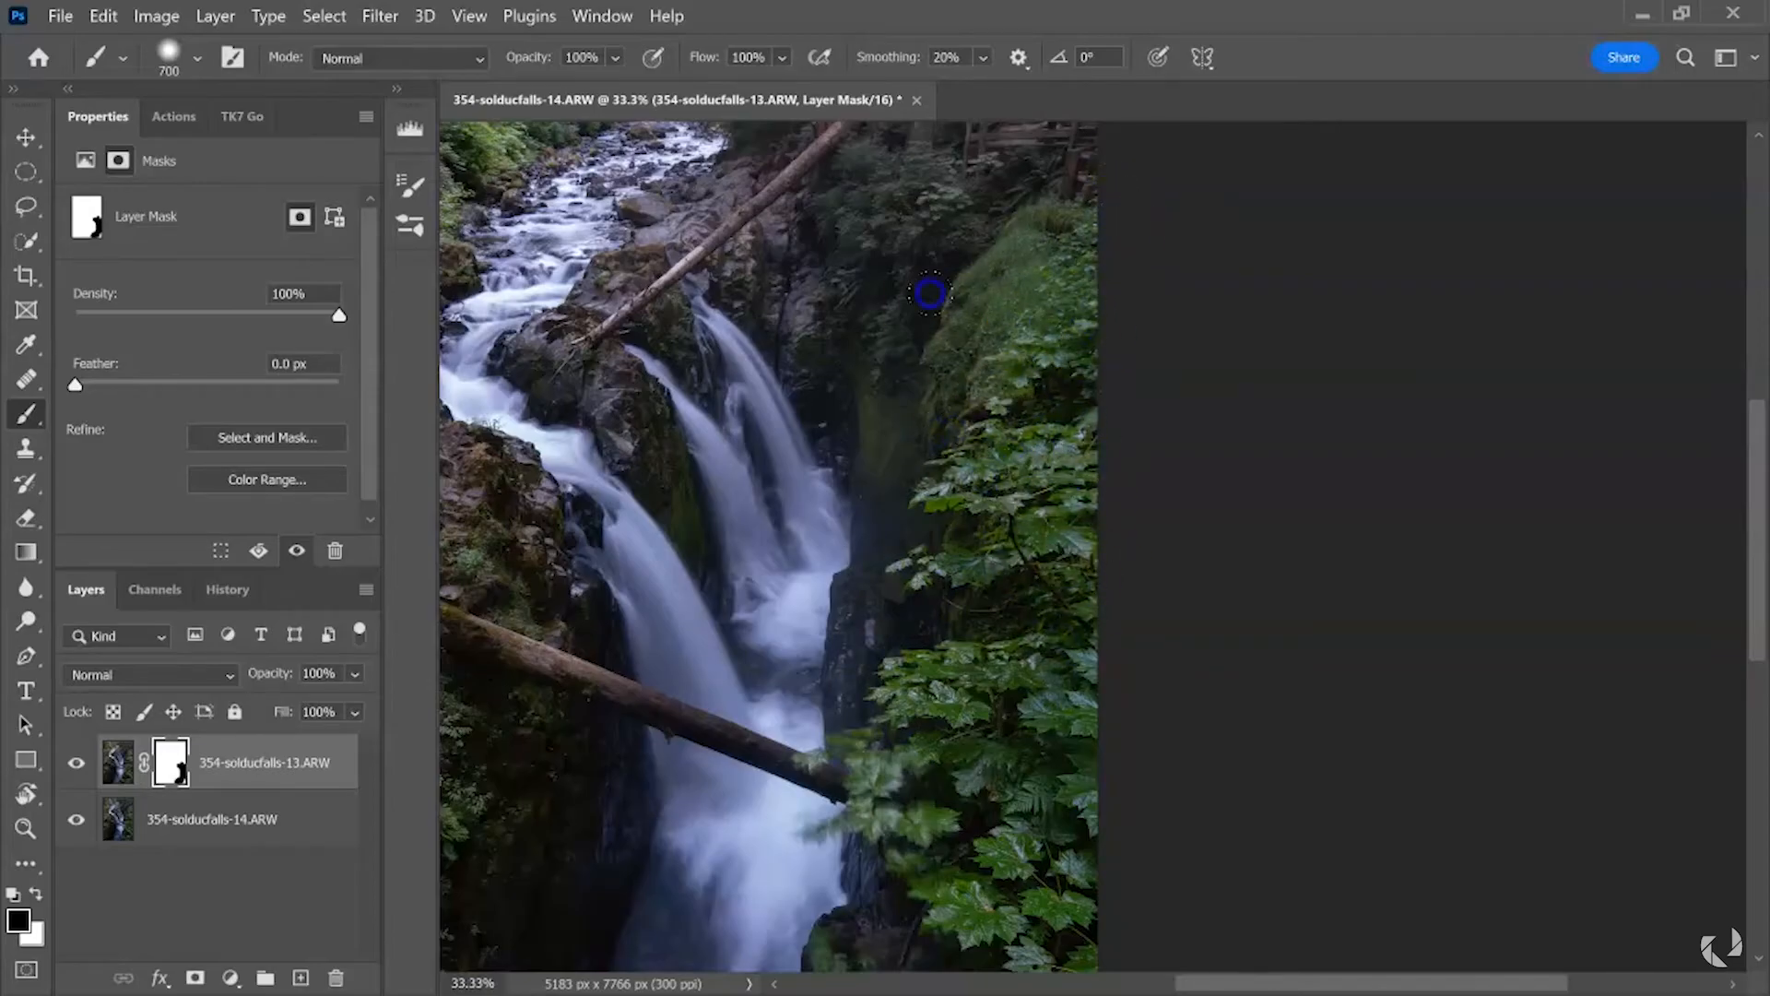
mouse_move(852, 230)
left_mouse_down()
mouse_move(936, 194)
mouse_move(1015, 550)
mouse_move(986, 715)
left_mouse_up()
Paint black on the mask over the foliage and rocks left of the lower waterfall, around the fallen log
left_click_drag(836, 575, 1263, 344)
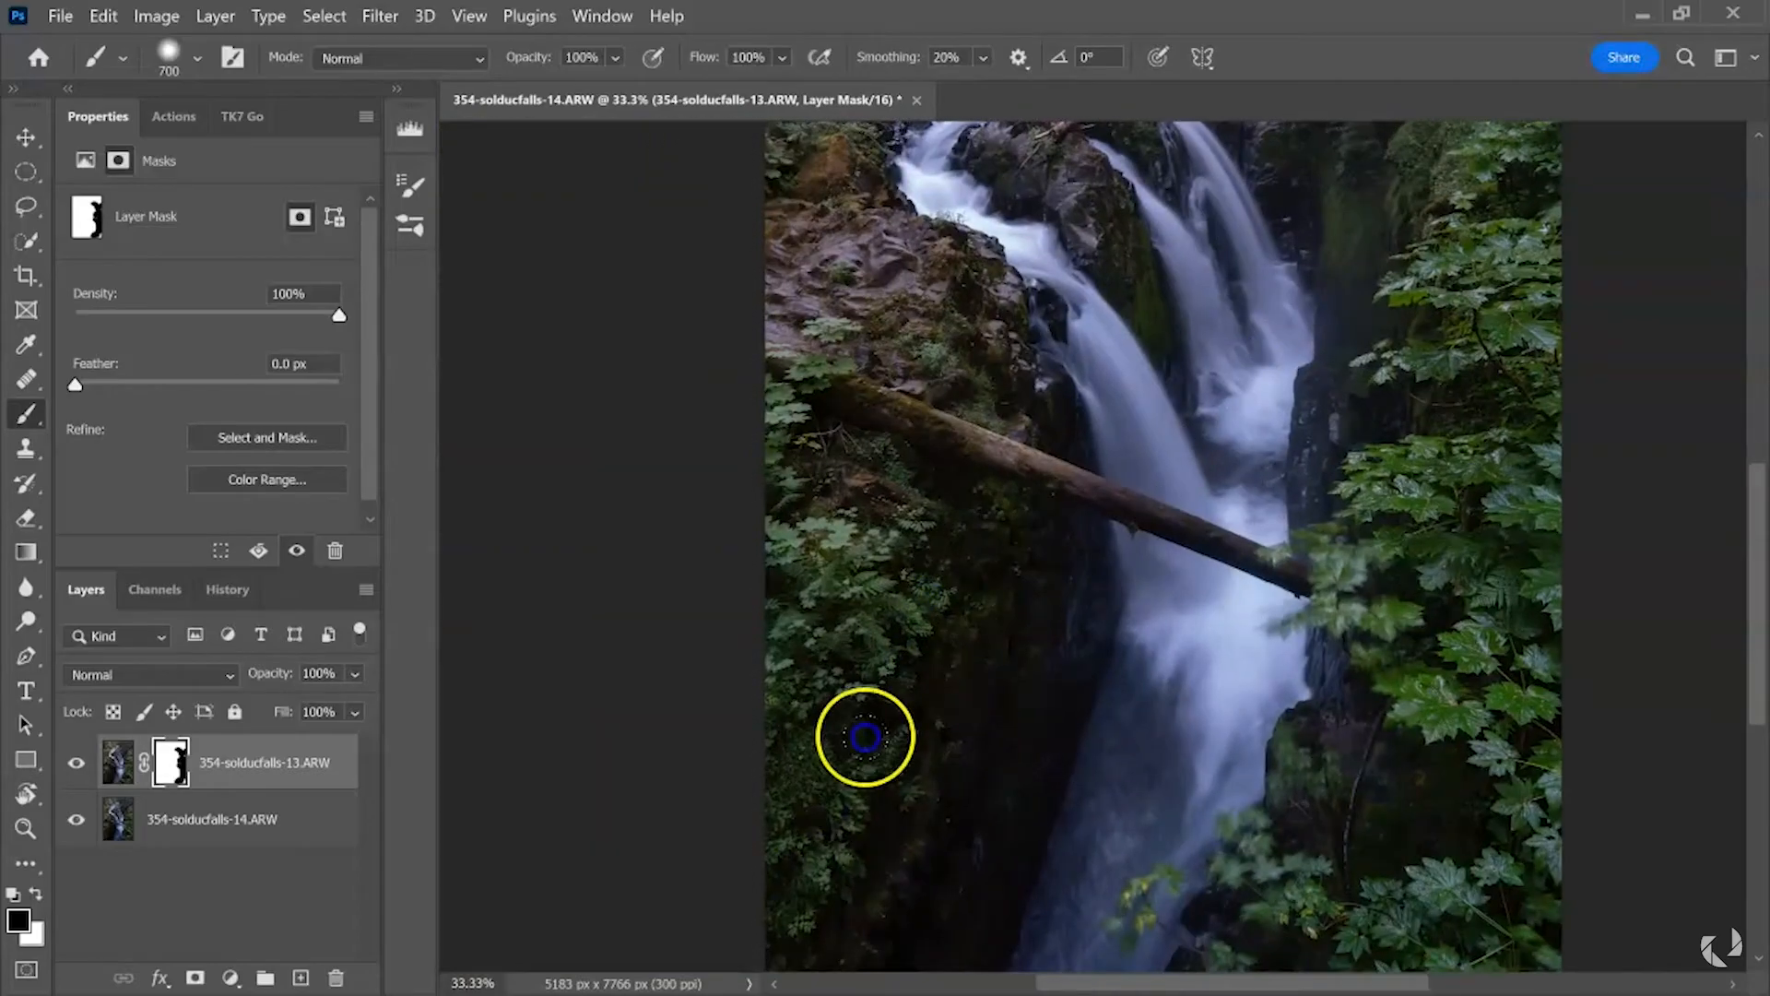
left_click_drag(869, 476, 996, 448)
mouse_move(786, 517)
left_mouse_down()
mouse_move(984, 347)
mouse_move(903, 323)
left_mouse_up()
Extend the black mask painting over the foliage at the image's upper left and down its left edge
left_click_drag(863, 278, 885, 748)
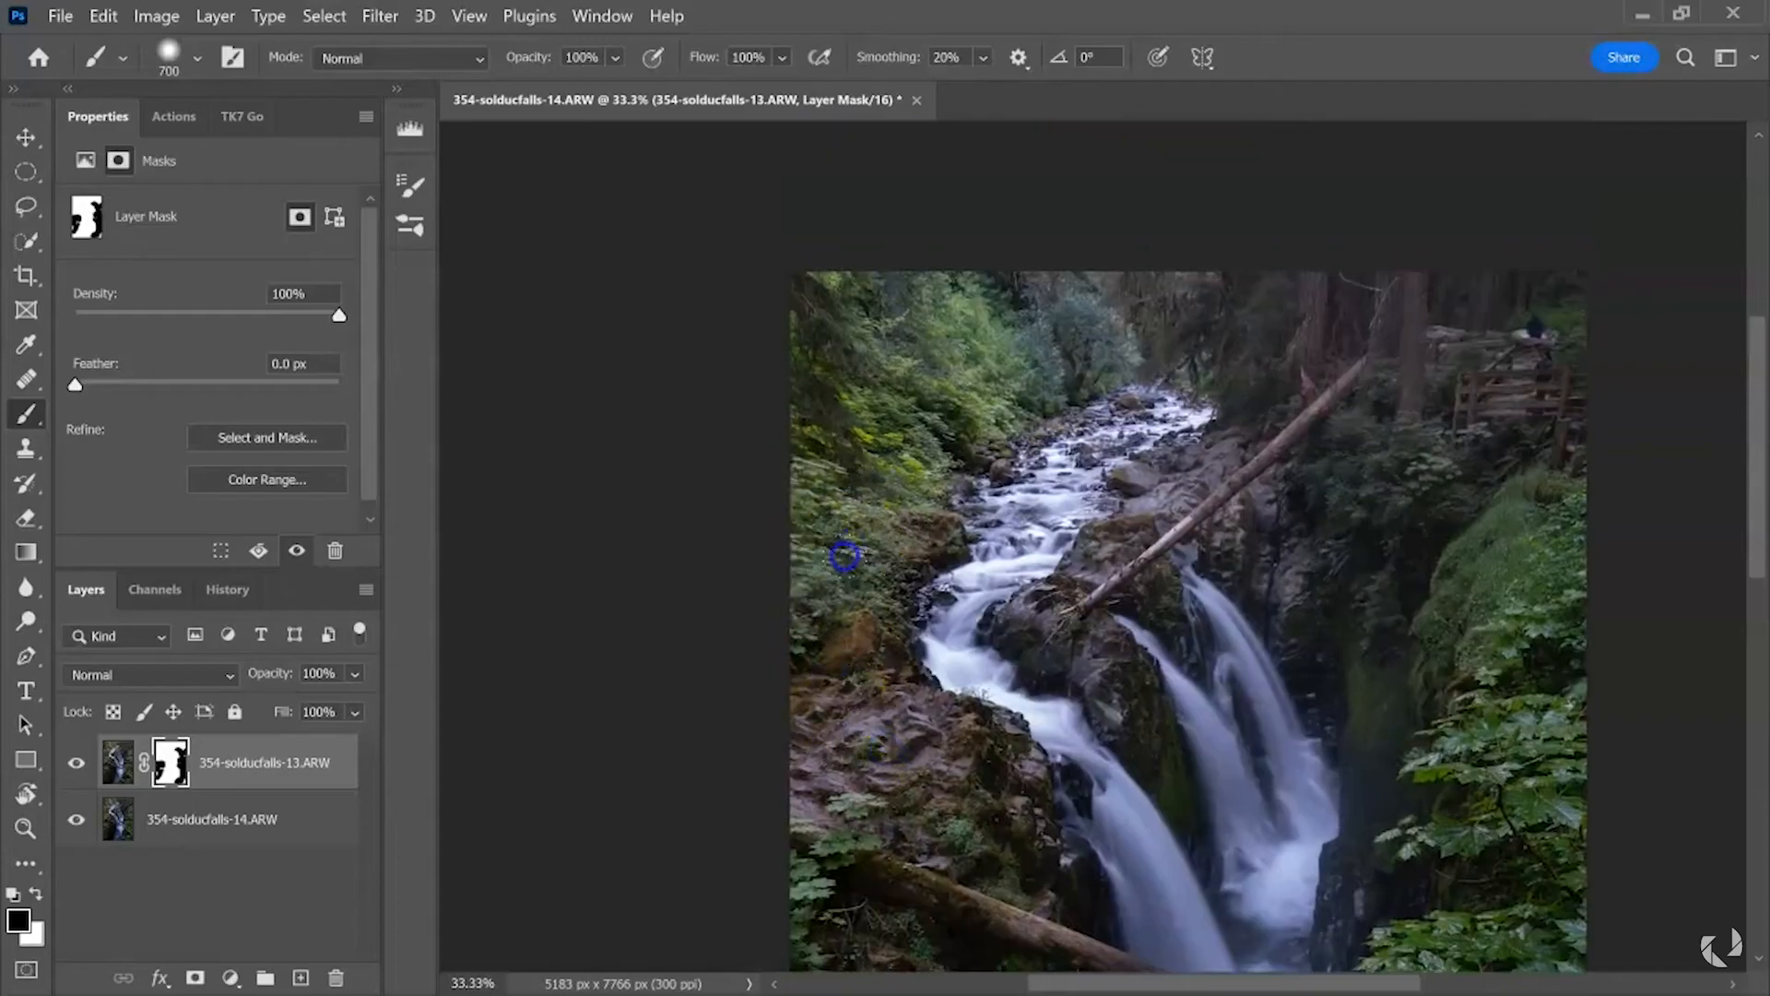
left_click(977, 381)
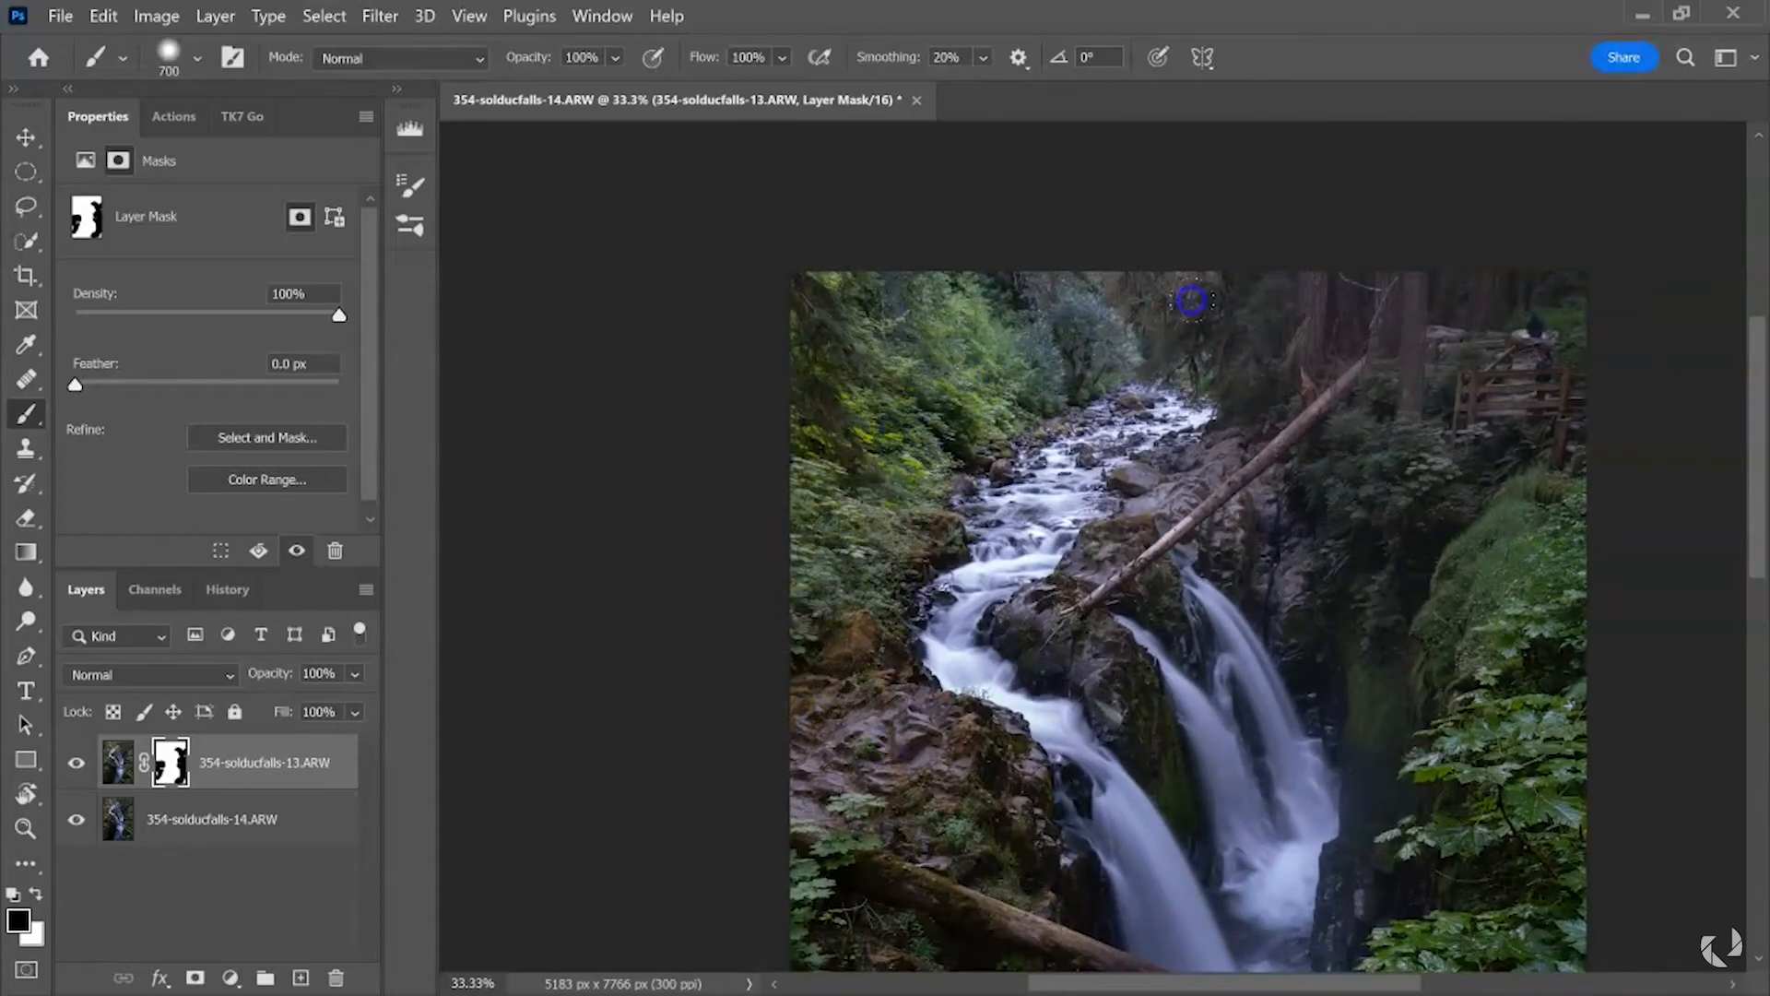
mouse_move(834, 253)
left_mouse_down()
mouse_move(766, 506)
mouse_move(878, 511)
mouse_move(832, 590)
mouse_move(758, 589)
left_mouse_up()
key("space")
left_click_drag(810, 679, 794, 336)
mouse_move(1011, 698)
left_mouse_down()
mouse_move(906, 860)
mouse_move(774, 786)
left_mouse_up()
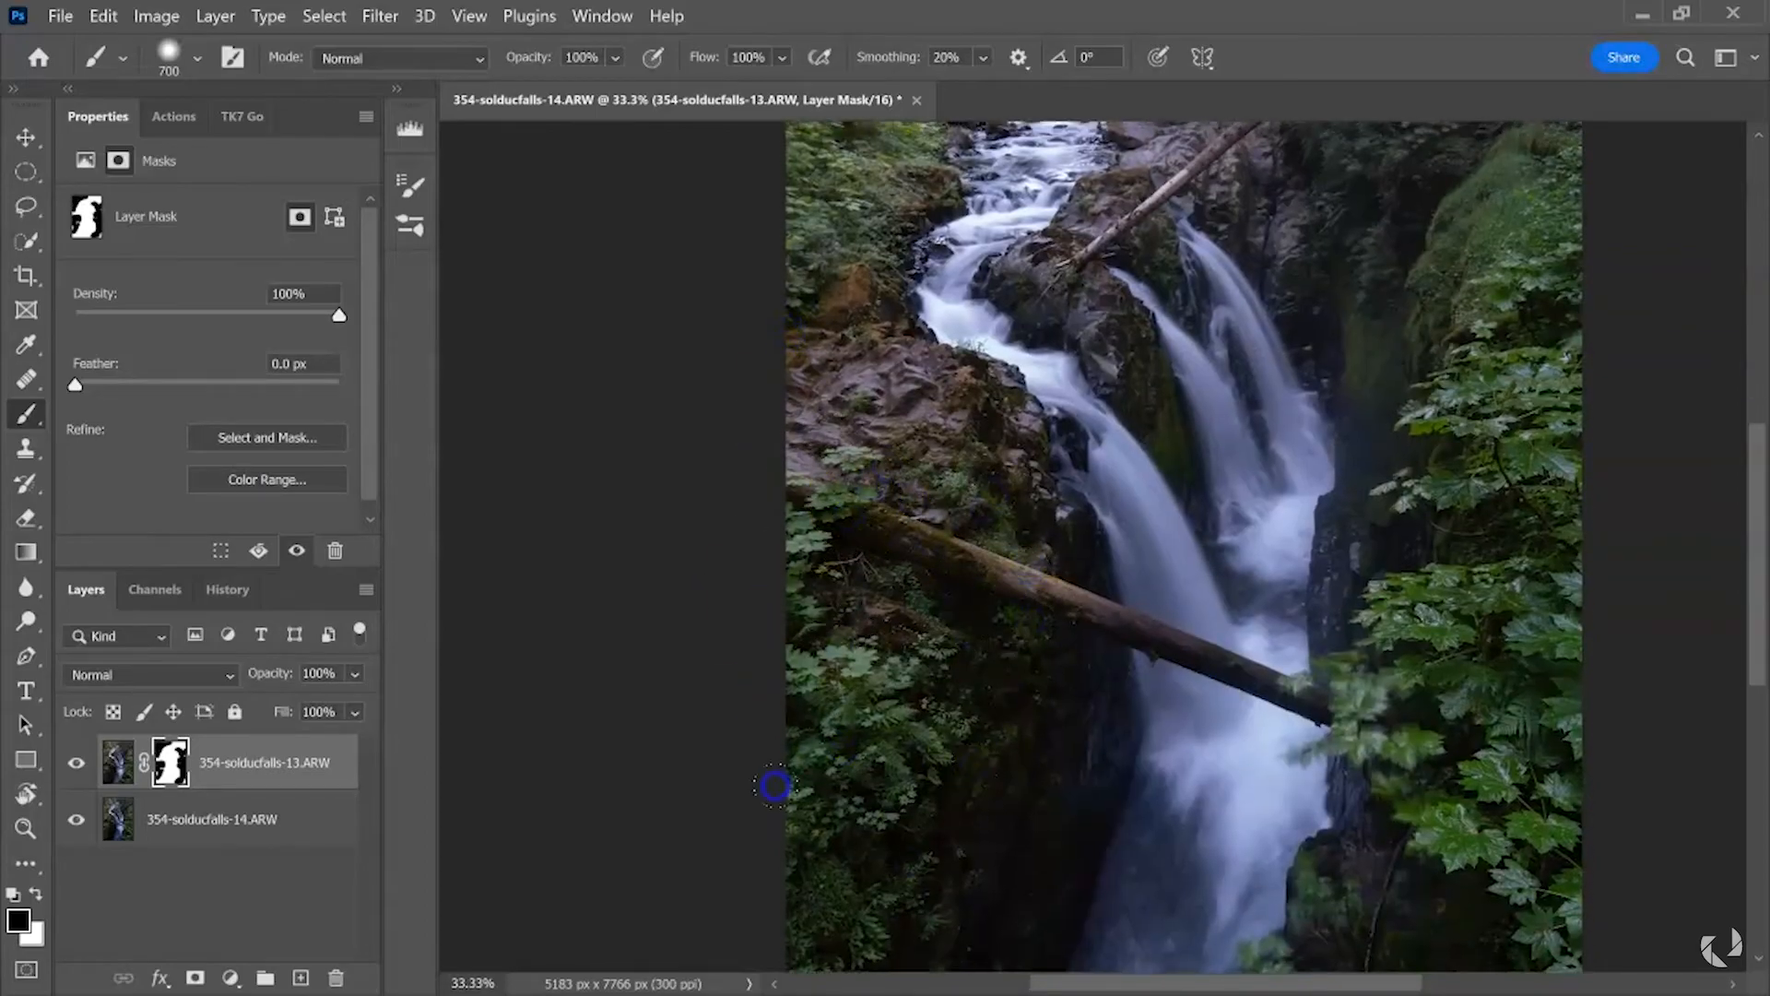
Paint black on the mask with a 175 px brush over the blurred leaf cluster beside the water at the lower falls' right edge
left_click_drag(870, 735, 785, 486)
left_click(823, 585)
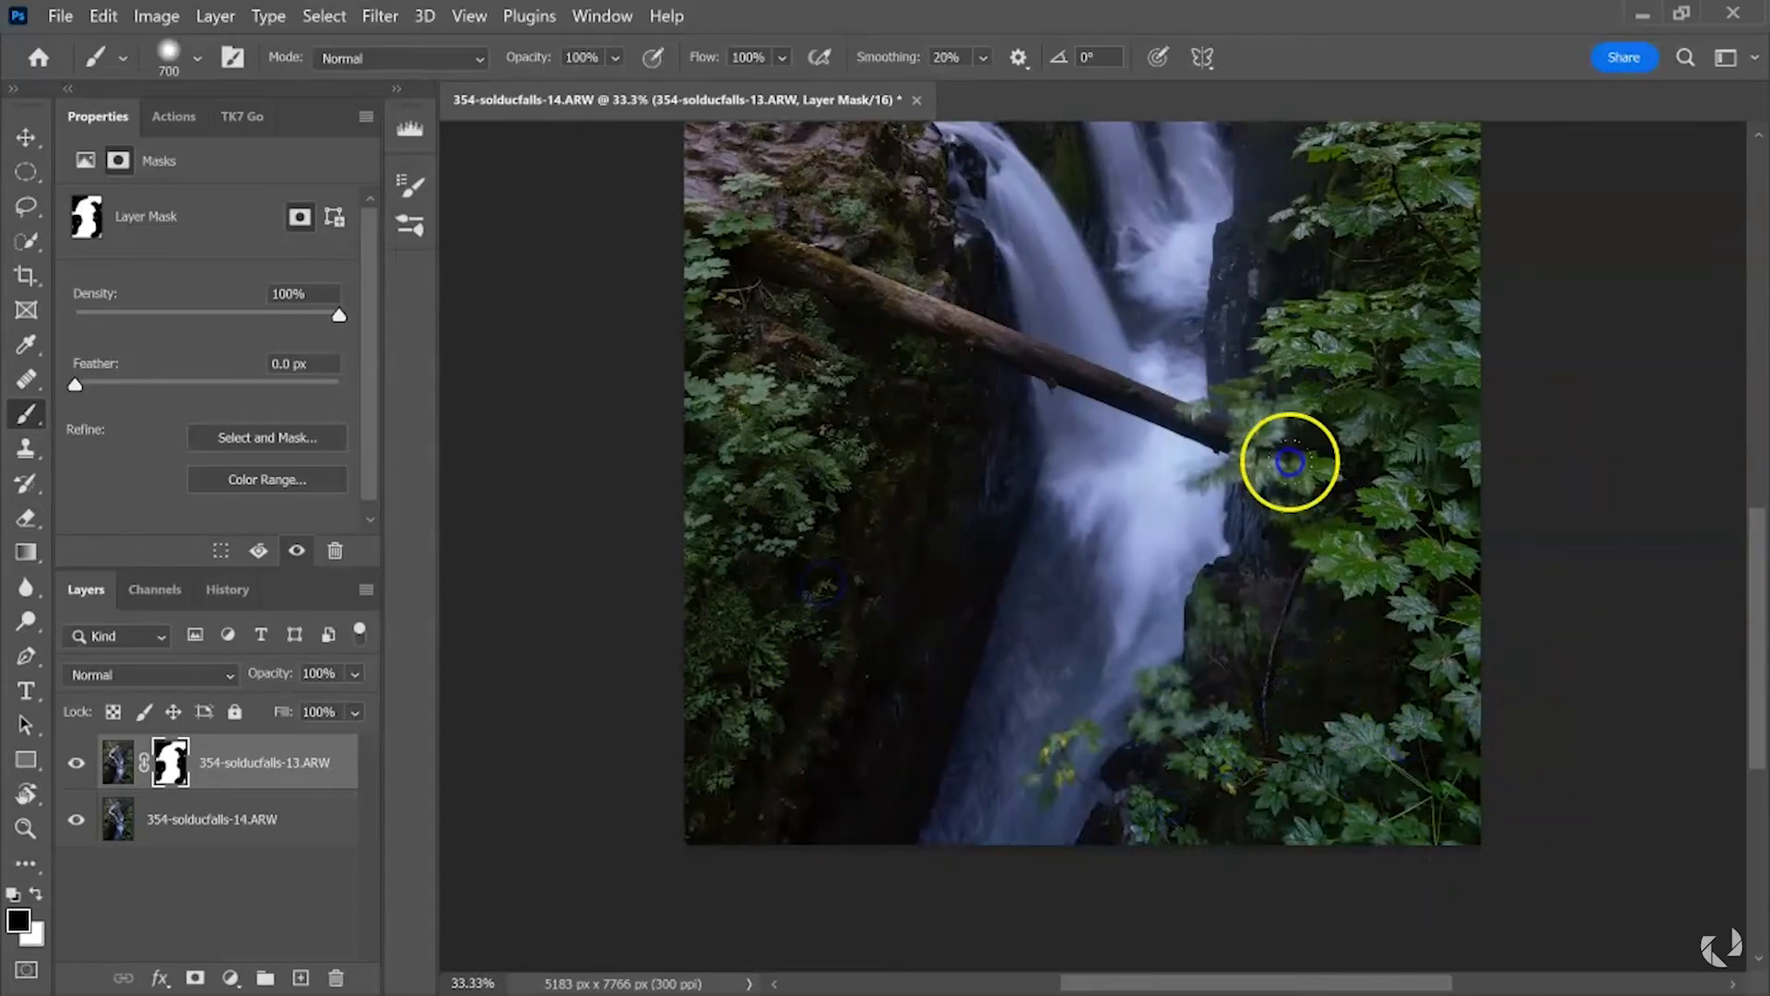
scroll(1290, 268, "up", 2)
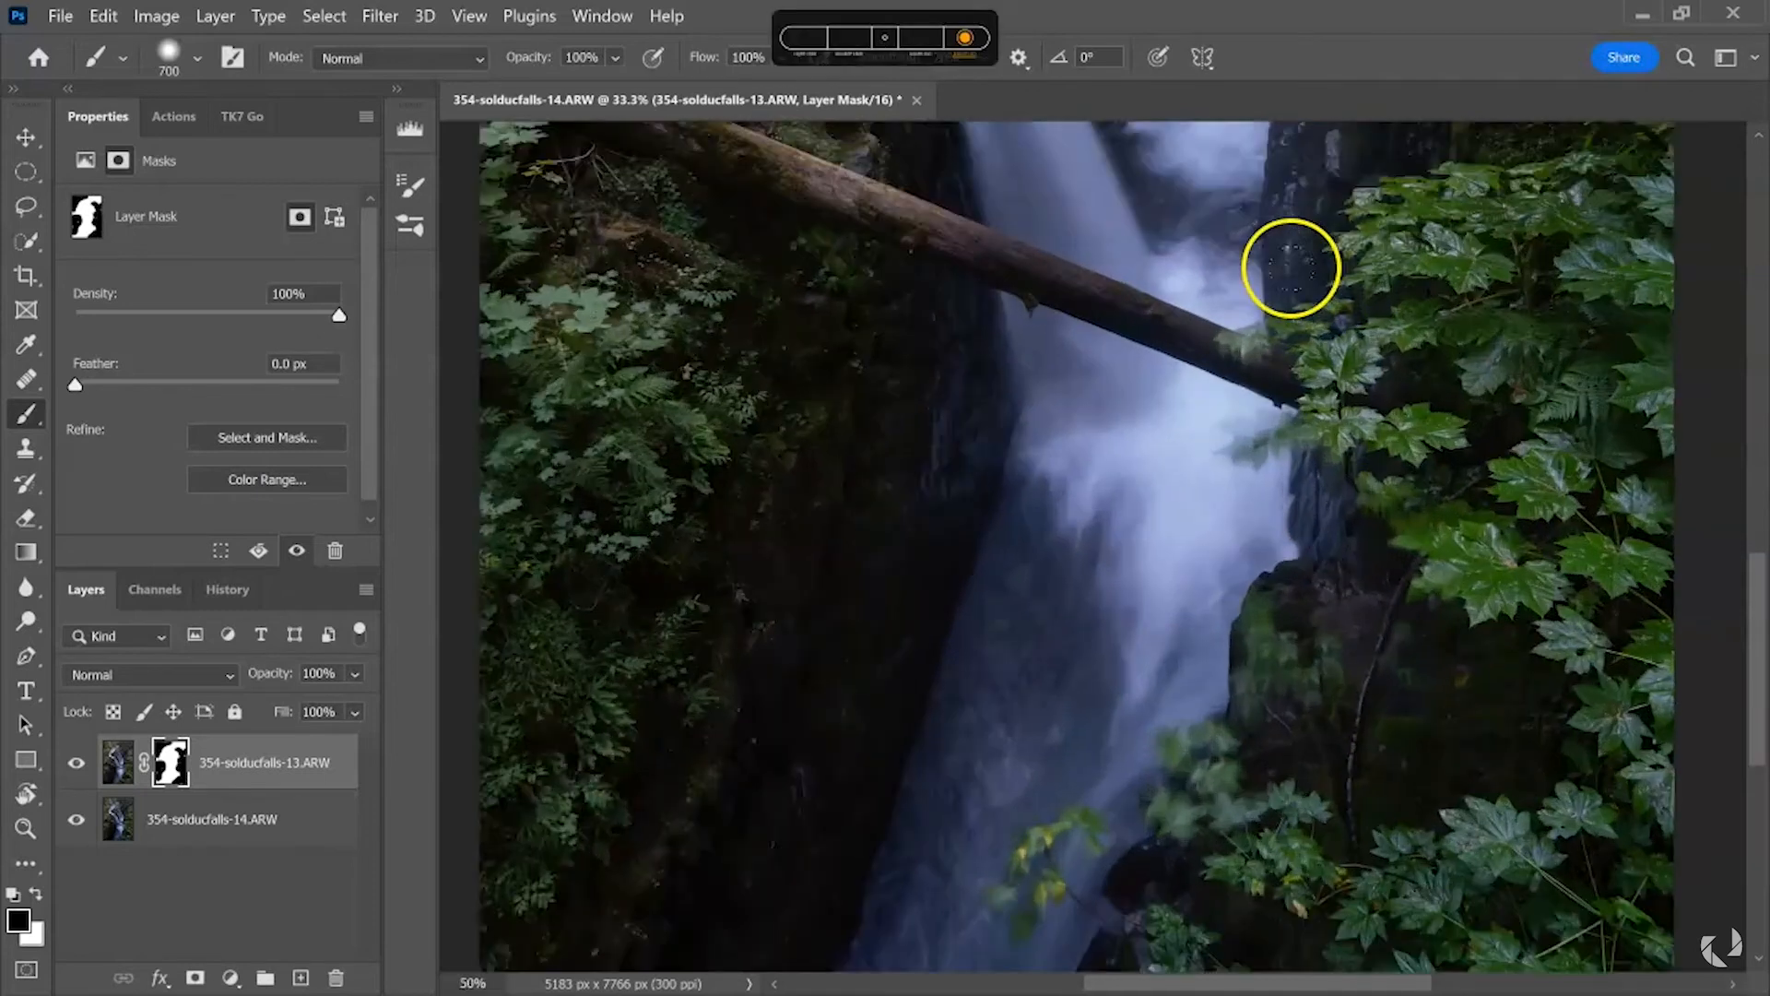
left_click_drag(1174, 732, 1106, 330)
left_click(1103, 665)
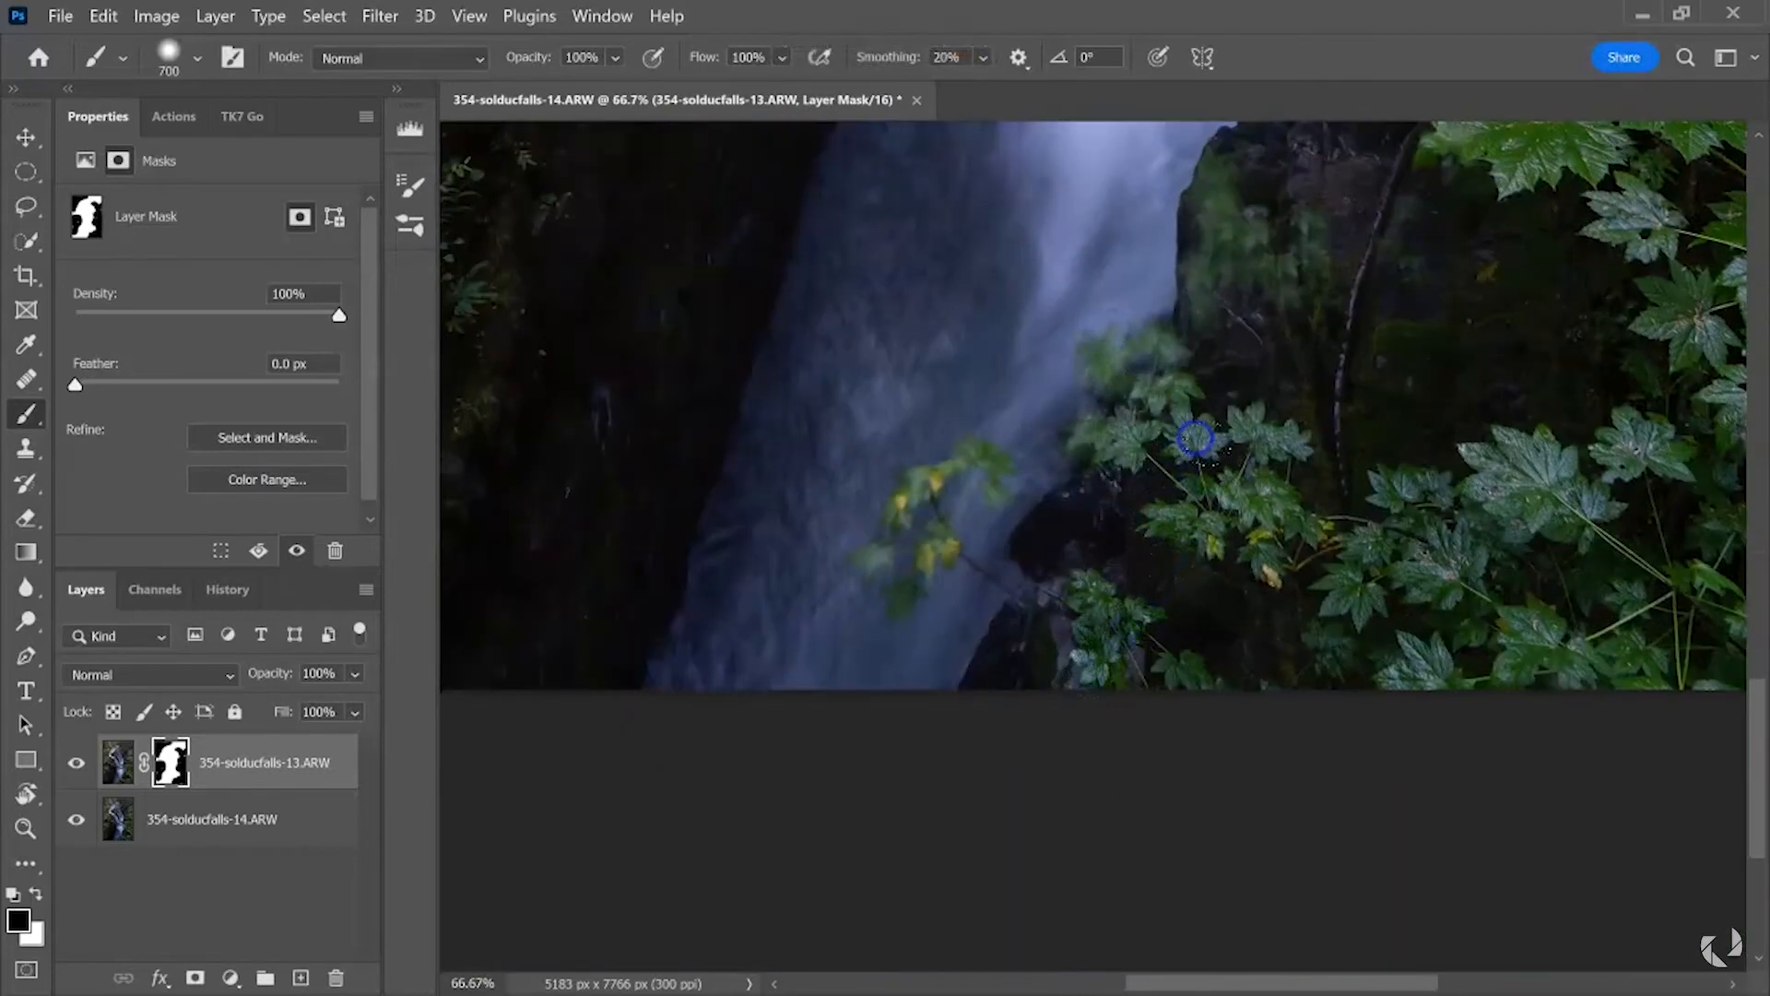
key("bracketleft")
key("bracketleft")
key("bracketleft")
key("bracketleft")
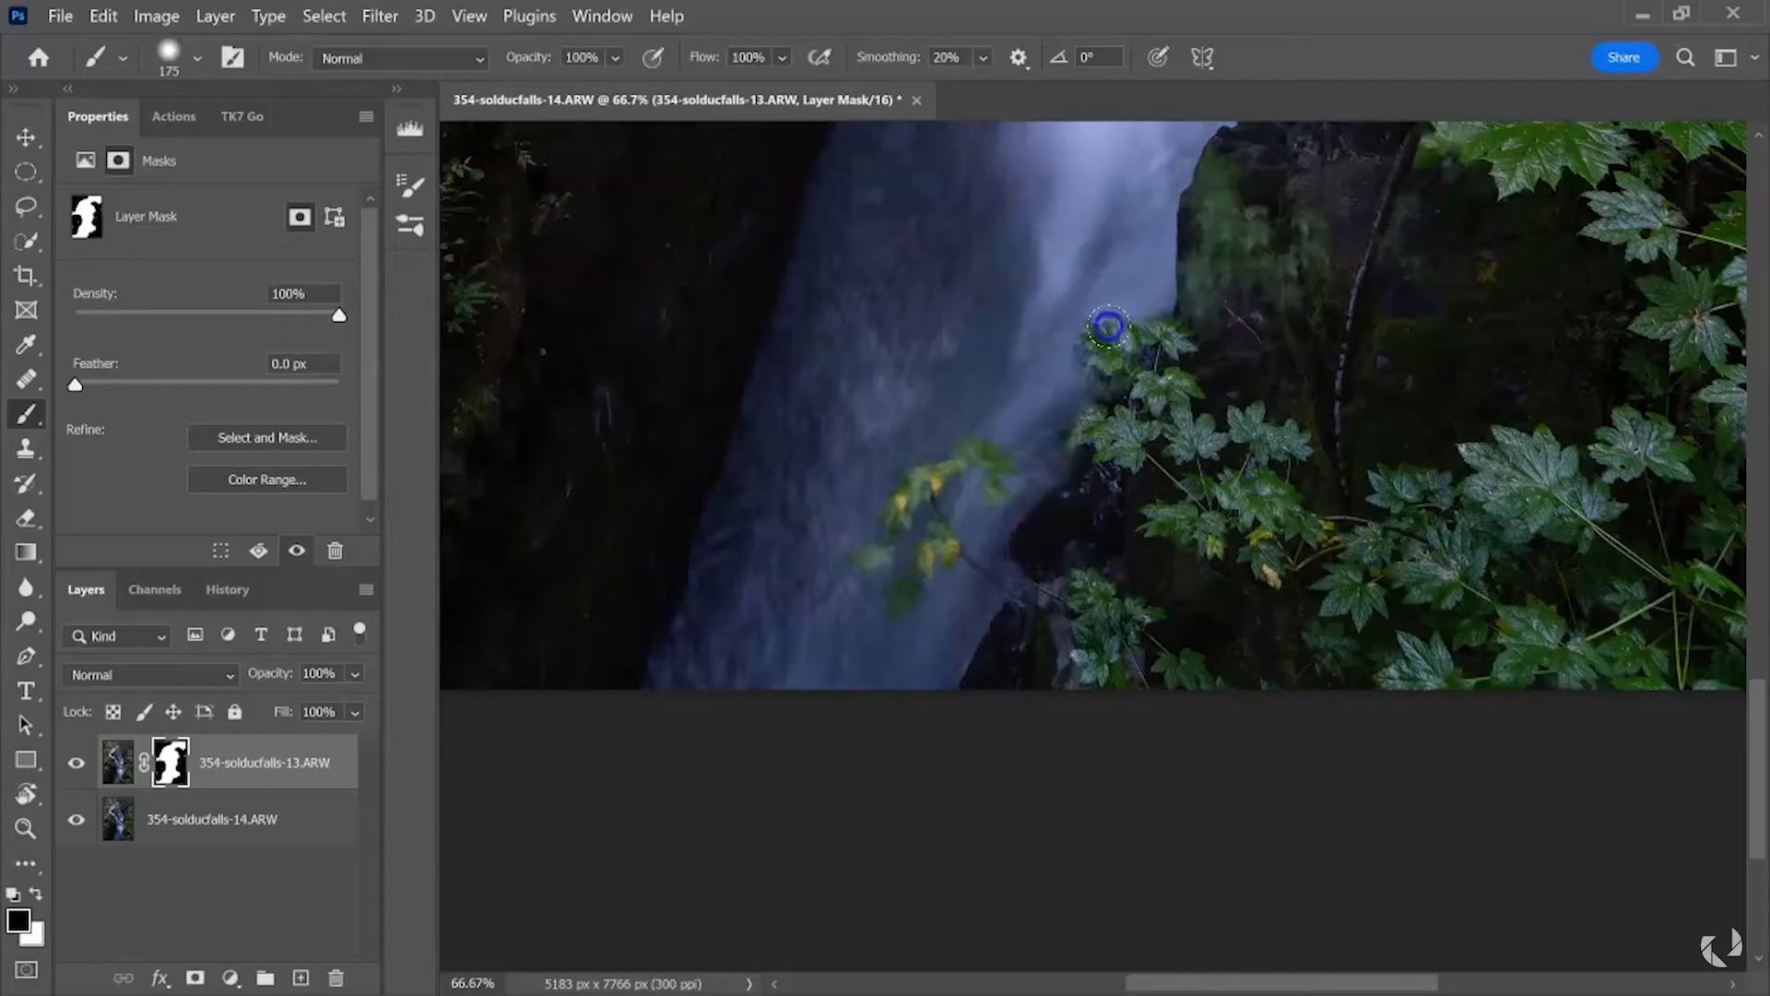
mouse_move(1160, 306)
left_mouse_down()
mouse_move(1144, 351)
mouse_move(1178, 347)
left_mouse_up()
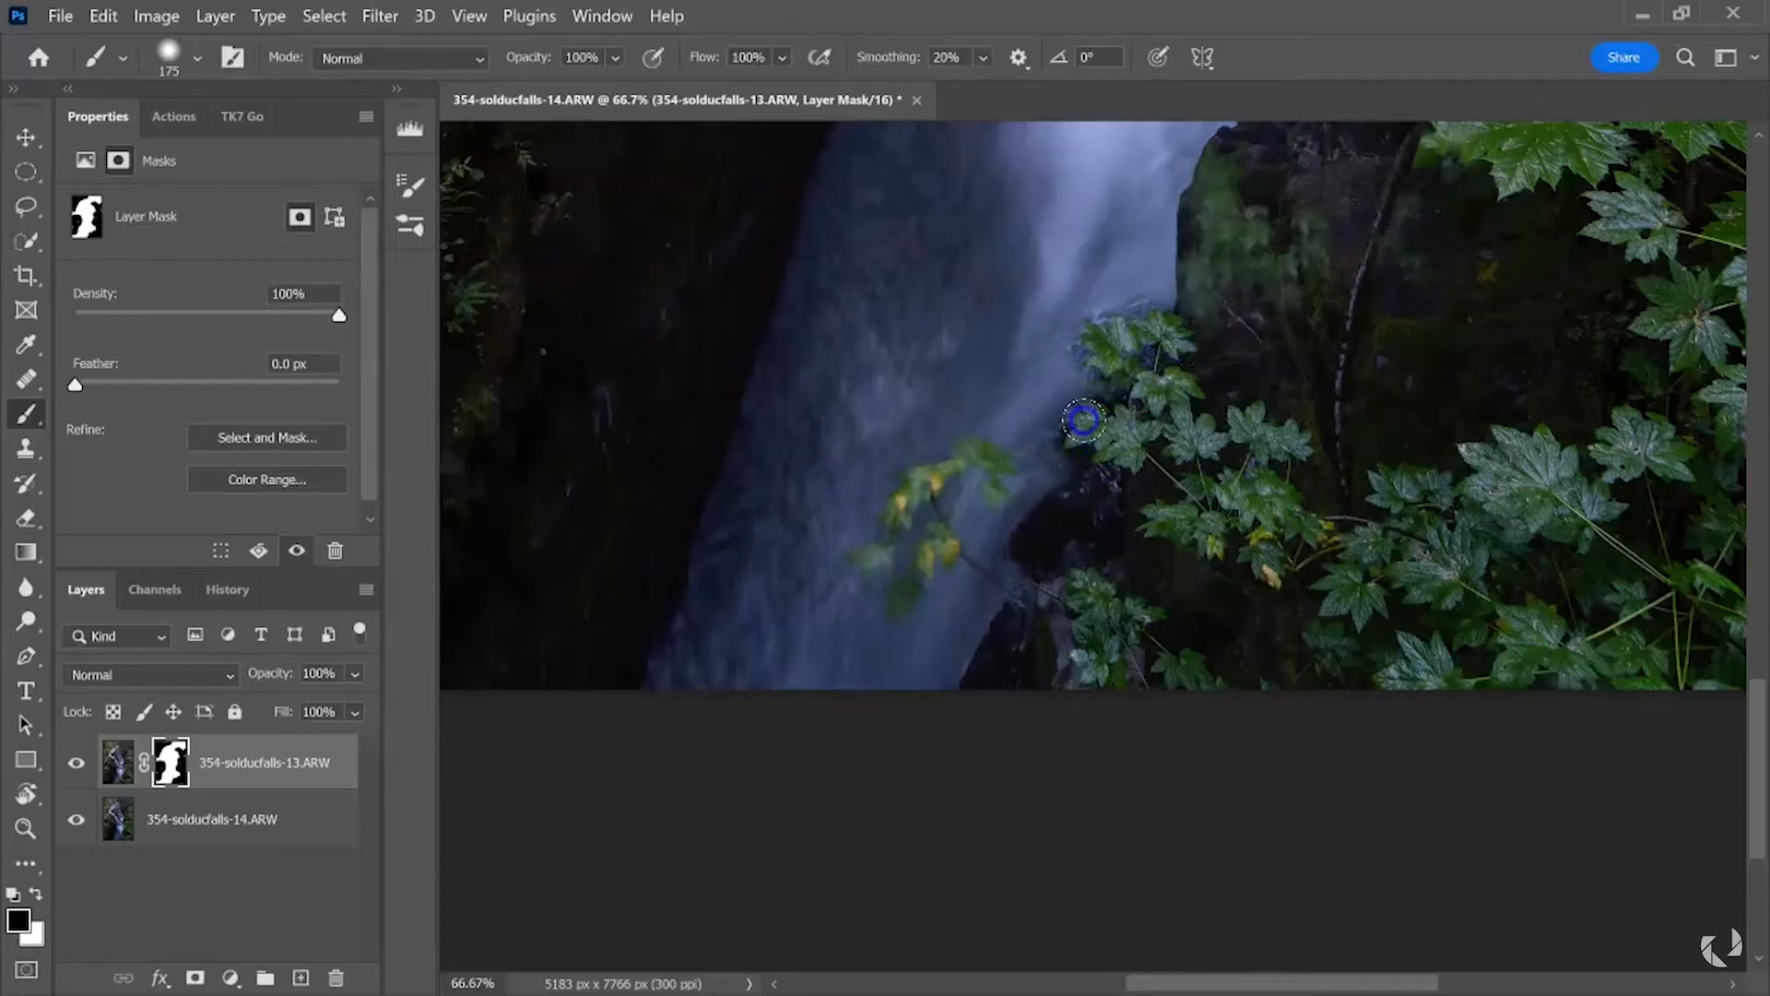
Paint black on the mask over the yellow-green leaf branch hanging in front of the lower waterfall
mouse_move(1044, 461)
left_mouse_down()
mouse_move(945, 511)
mouse_move(993, 485)
left_mouse_up()
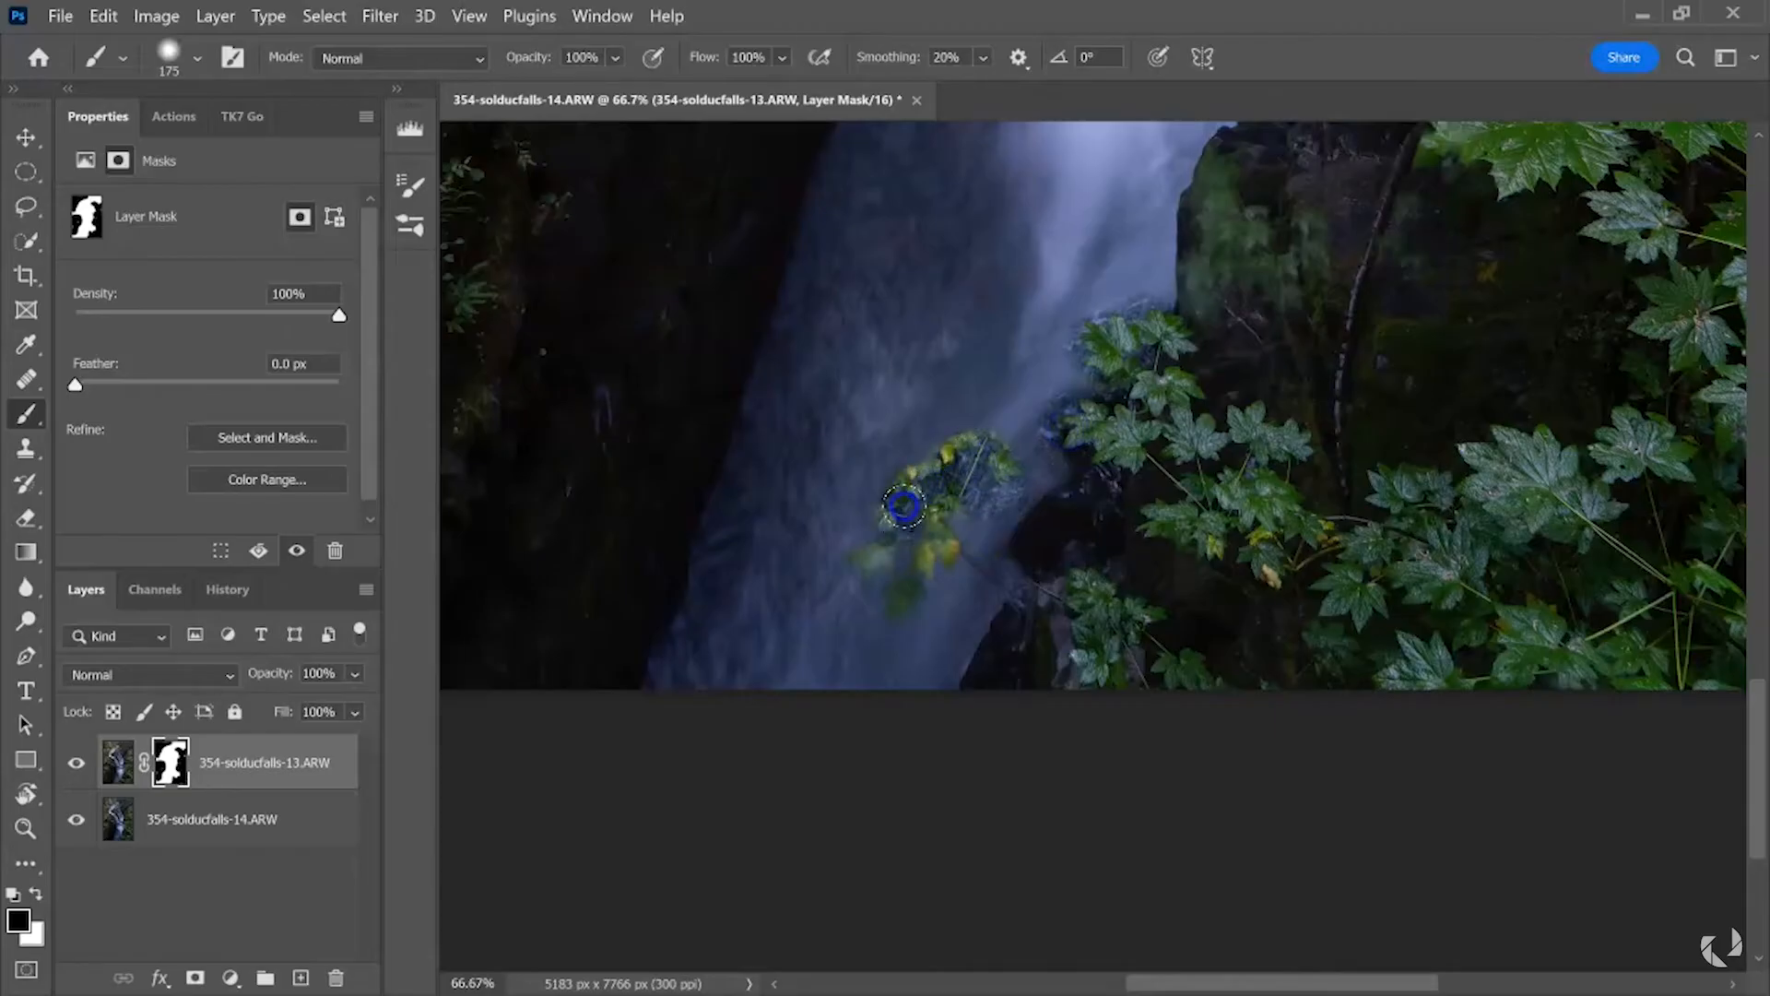
left_click_drag(899, 475, 905, 468)
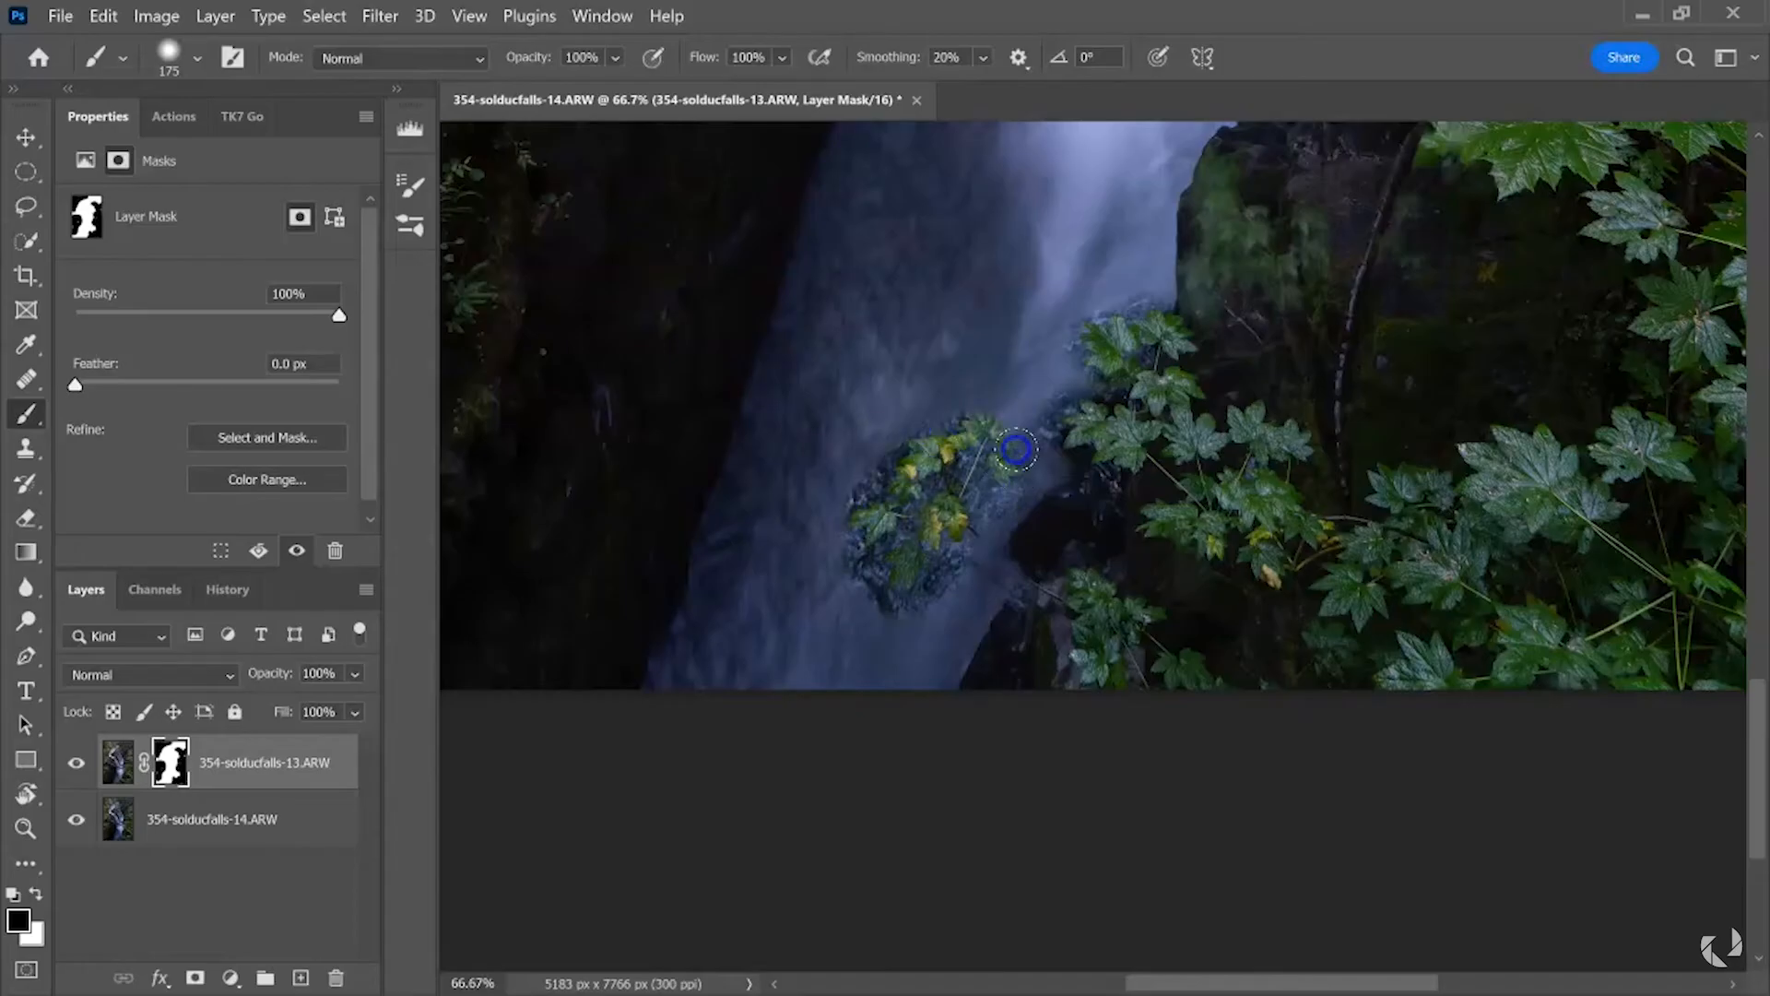
mouse_move(980, 422)
left_mouse_down()
mouse_move(954, 447)
mouse_move(980, 425)
left_mouse_up()
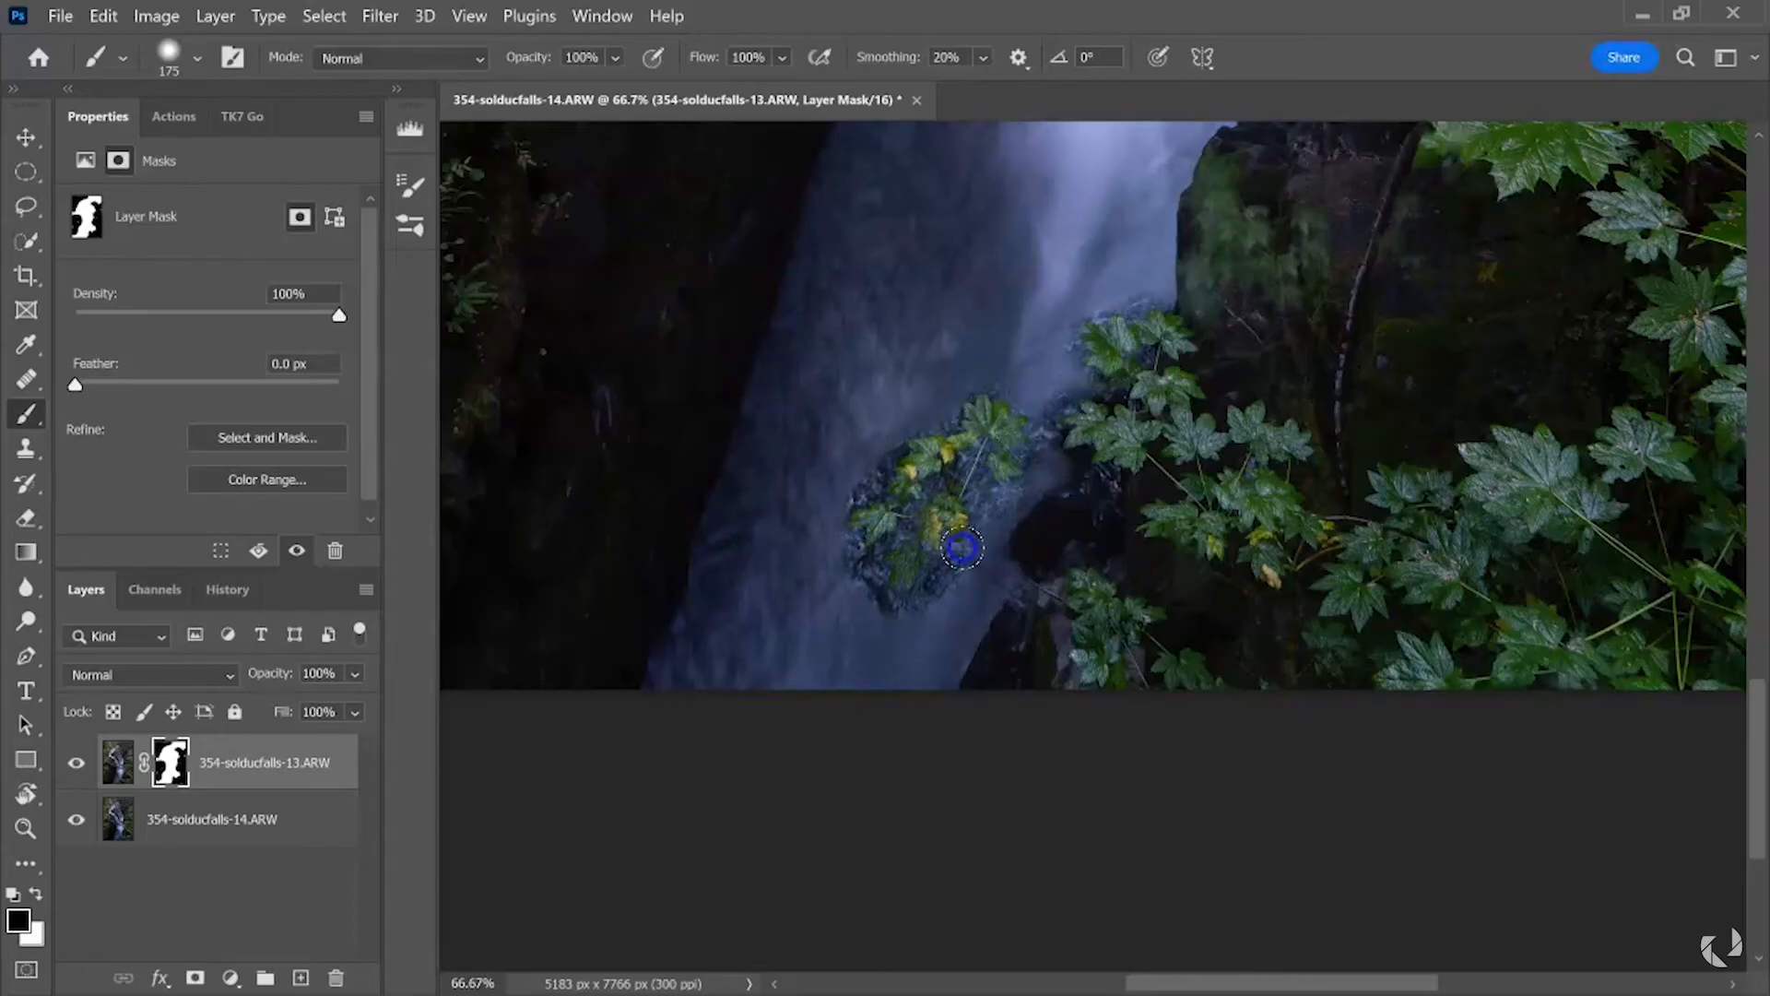
Paint black on the mask over the small plants on the rocks right of the lower falls, enlarging the brush to 800 px
mouse_move(1092, 431)
left_mouse_down()
mouse_move(1081, 389)
mouse_move(923, 659)
mouse_move(1057, 501)
mouse_move(1076, 524)
mouse_move(1064, 497)
mouse_move(1047, 529)
mouse_move(1037, 437)
left_mouse_up()
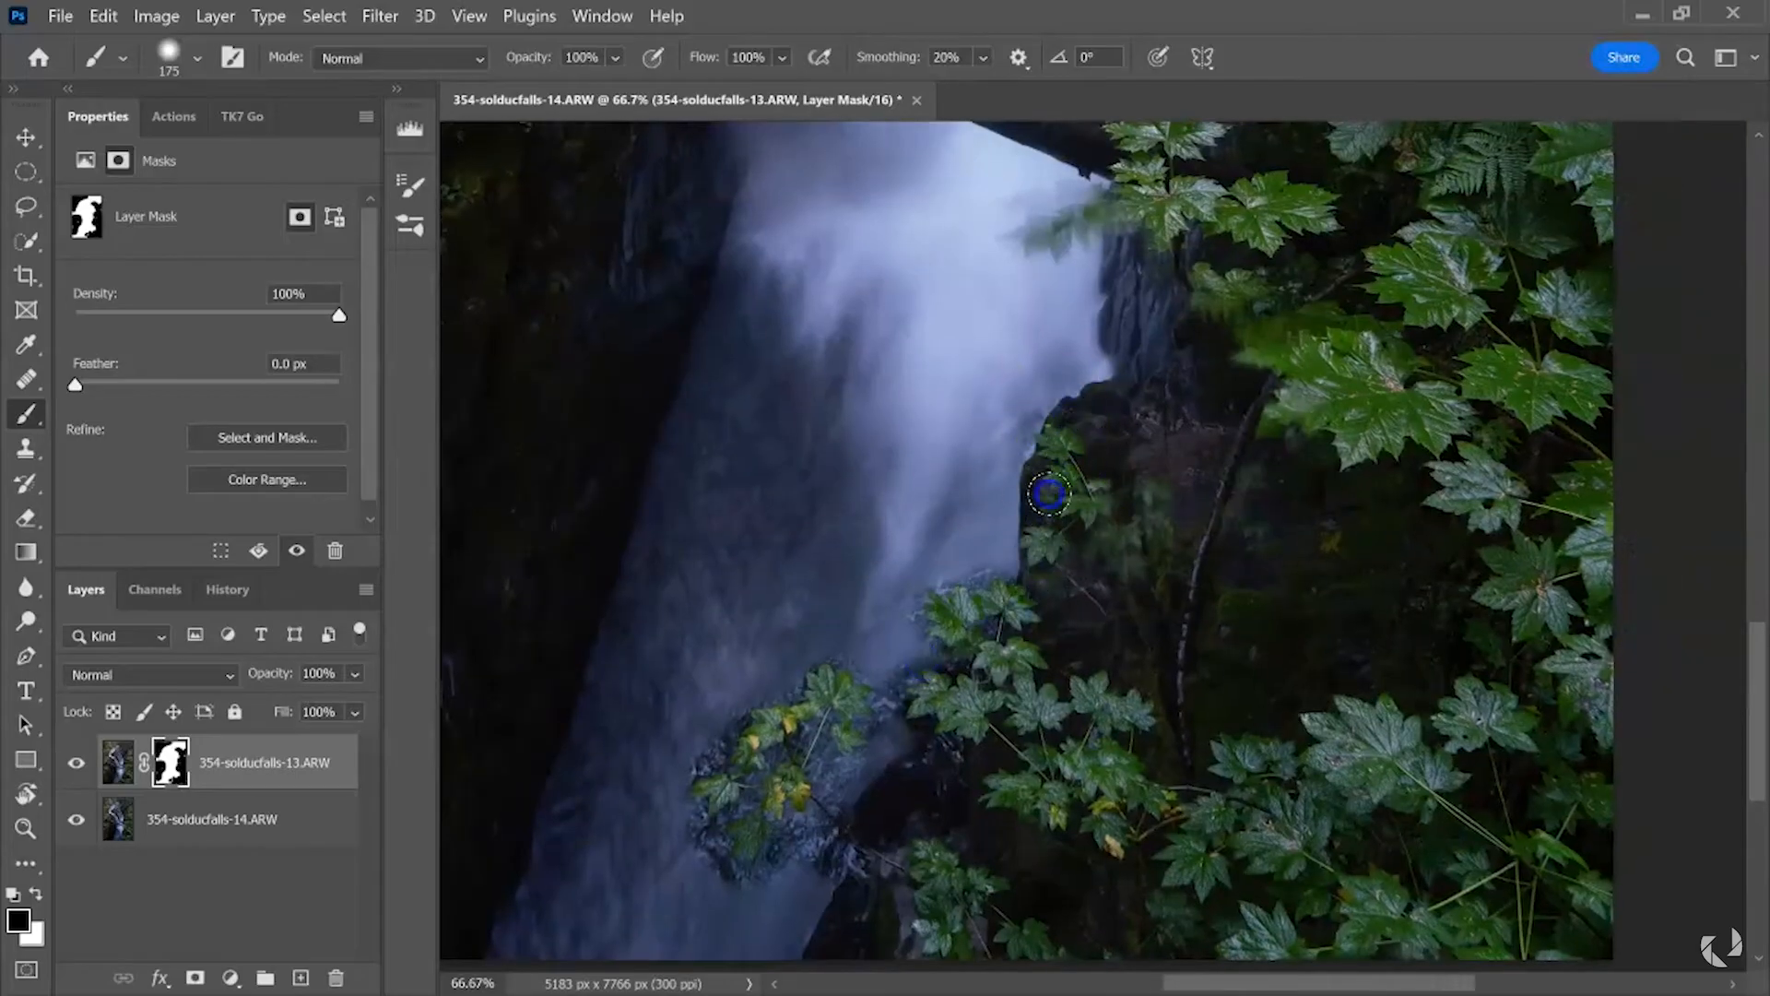
mouse_move(1055, 537)
left_mouse_down()
mouse_move(1075, 462)
mouse_move(1050, 466)
left_mouse_up()
mouse_move(1110, 553)
left_mouse_down()
mouse_move(1178, 458)
mouse_move(1245, 470)
mouse_move(1264, 557)
mouse_move(1290, 569)
mouse_move(1263, 569)
mouse_move(1276, 482)
mouse_move(1342, 481)
left_mouse_up()
key("]")
left_click(1473, 625)
left_click_drag(1296, 368, 1158, 660)
left_click_drag(1423, 522, 1428, 117)
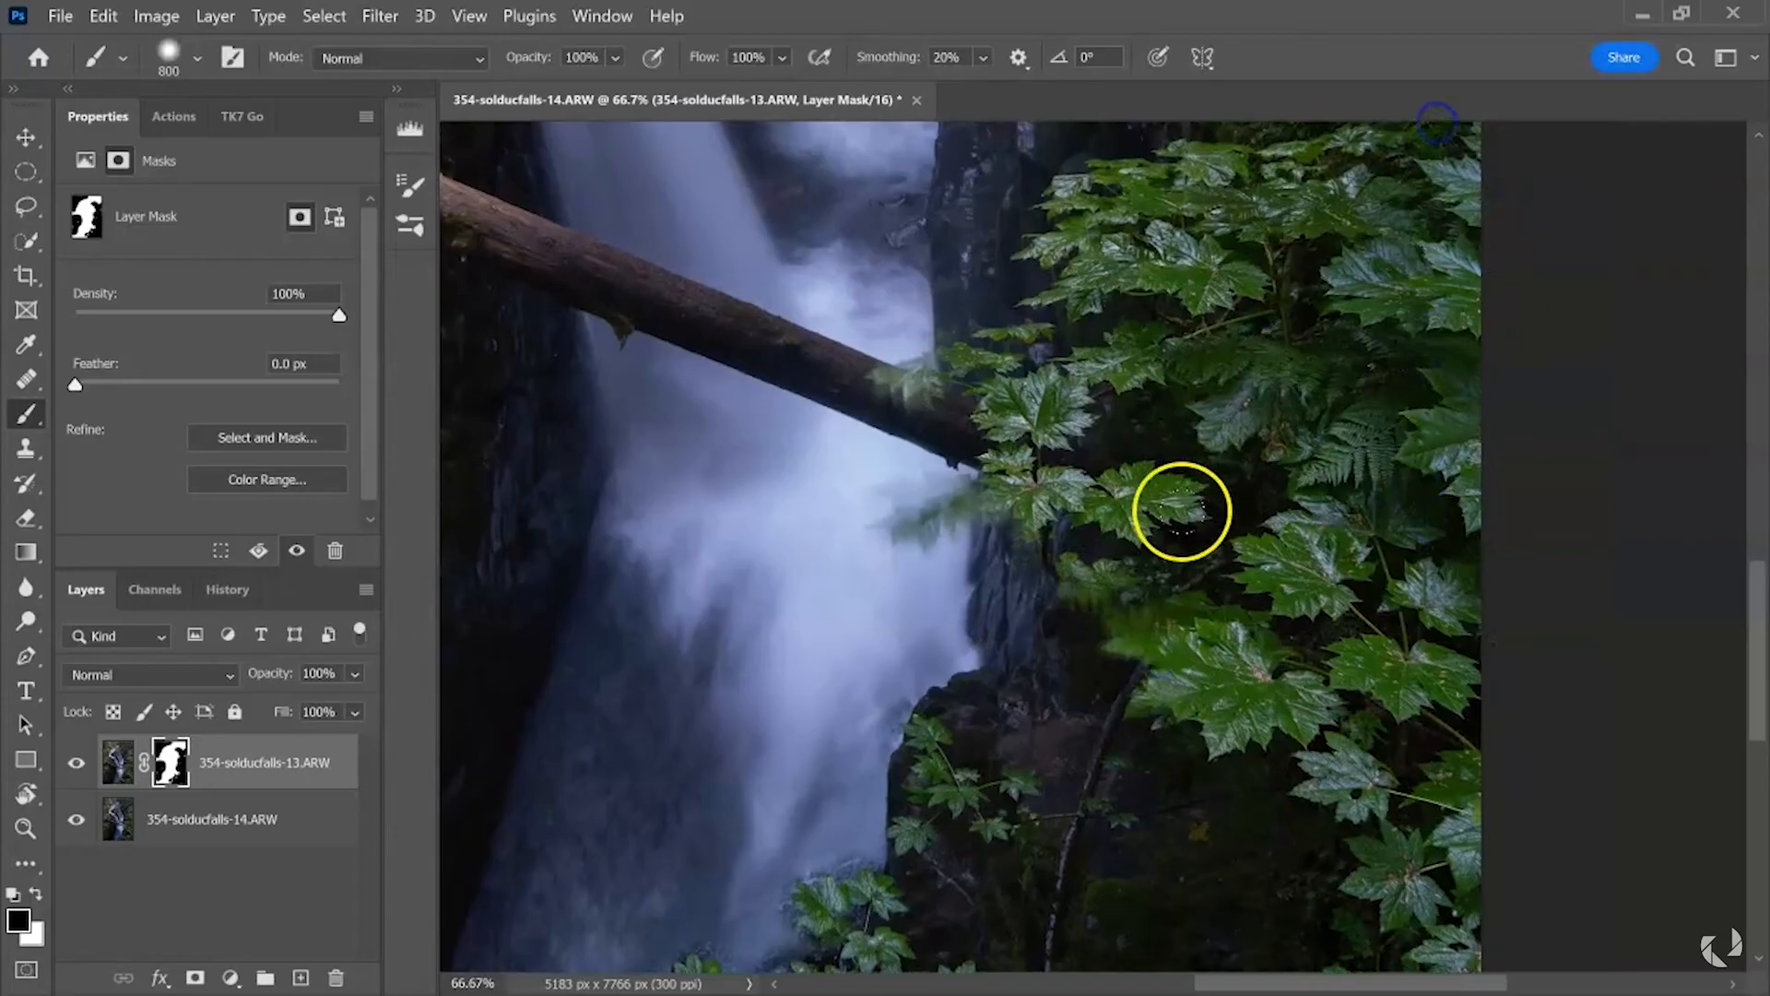
Mask in the sharp leaf tips around the log's right end and above the rocks using a 200 px black brush
key("bracketleft")
key("bracketleft")
key("bracketleft")
key("bracketleft")
key("bracketleft")
key("bracketleft")
left_click_drag(942, 391, 897, 367)
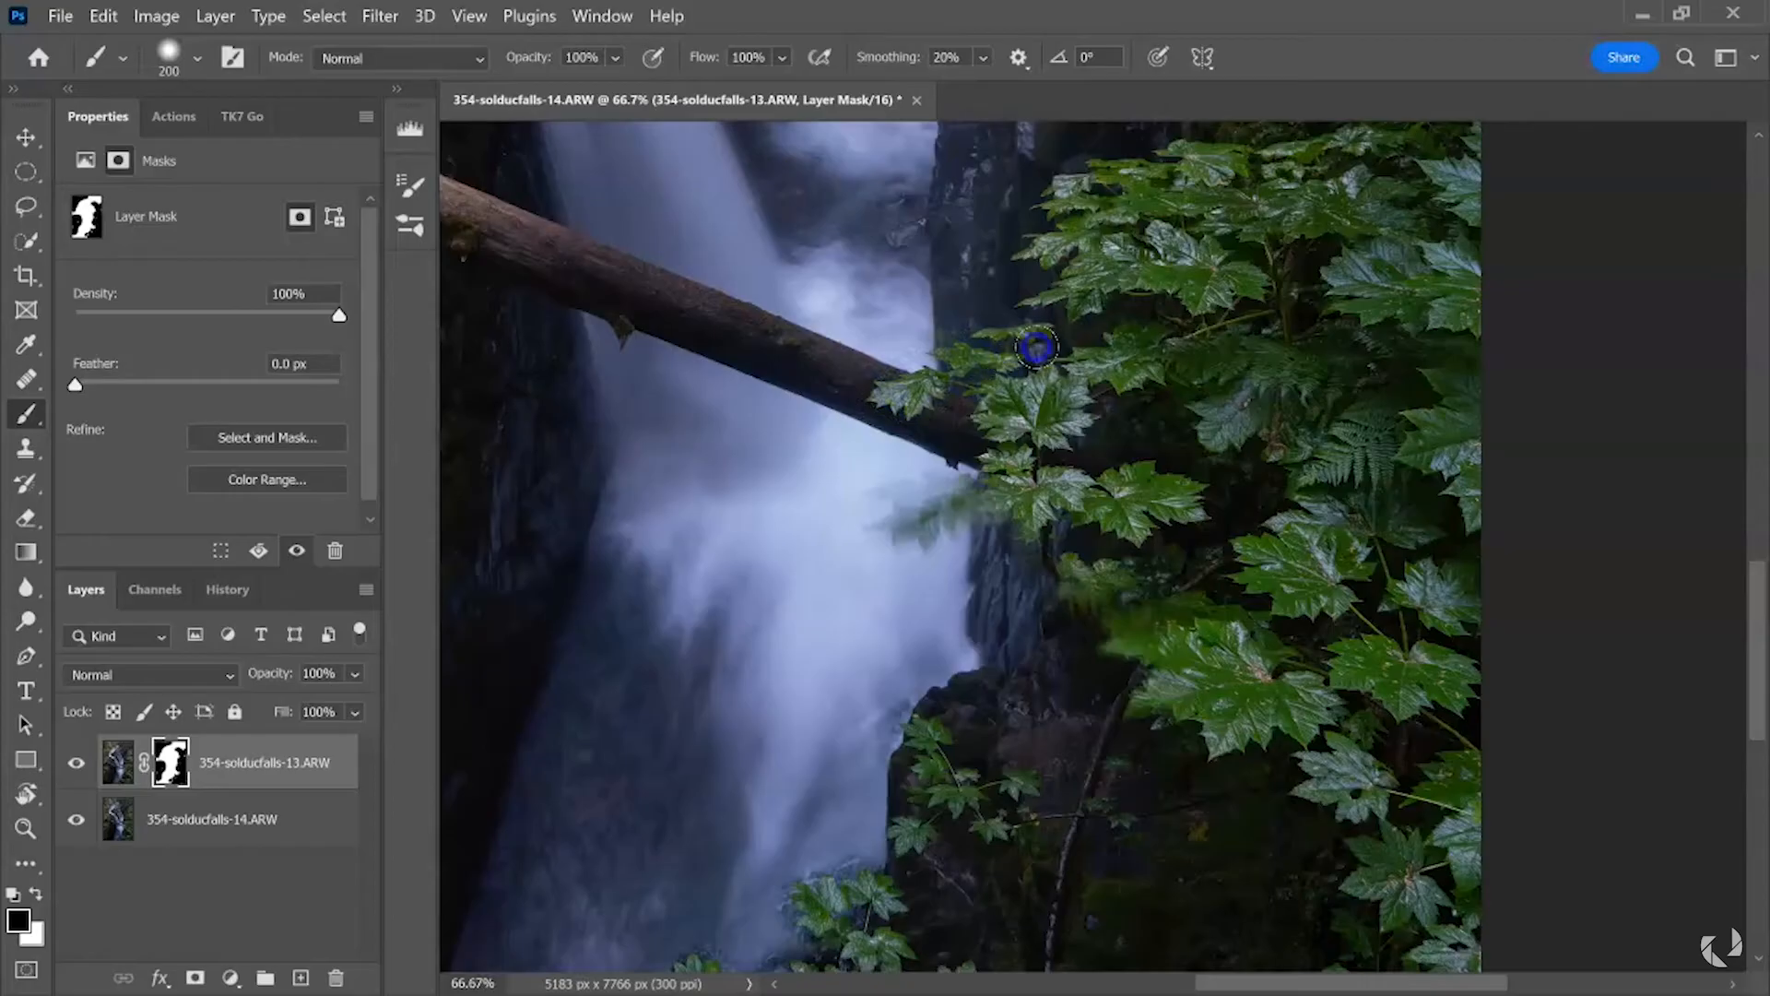
mouse_move(1023, 484)
left_mouse_down()
mouse_move(982, 526)
mouse_move(938, 530)
mouse_move(883, 515)
left_mouse_up()
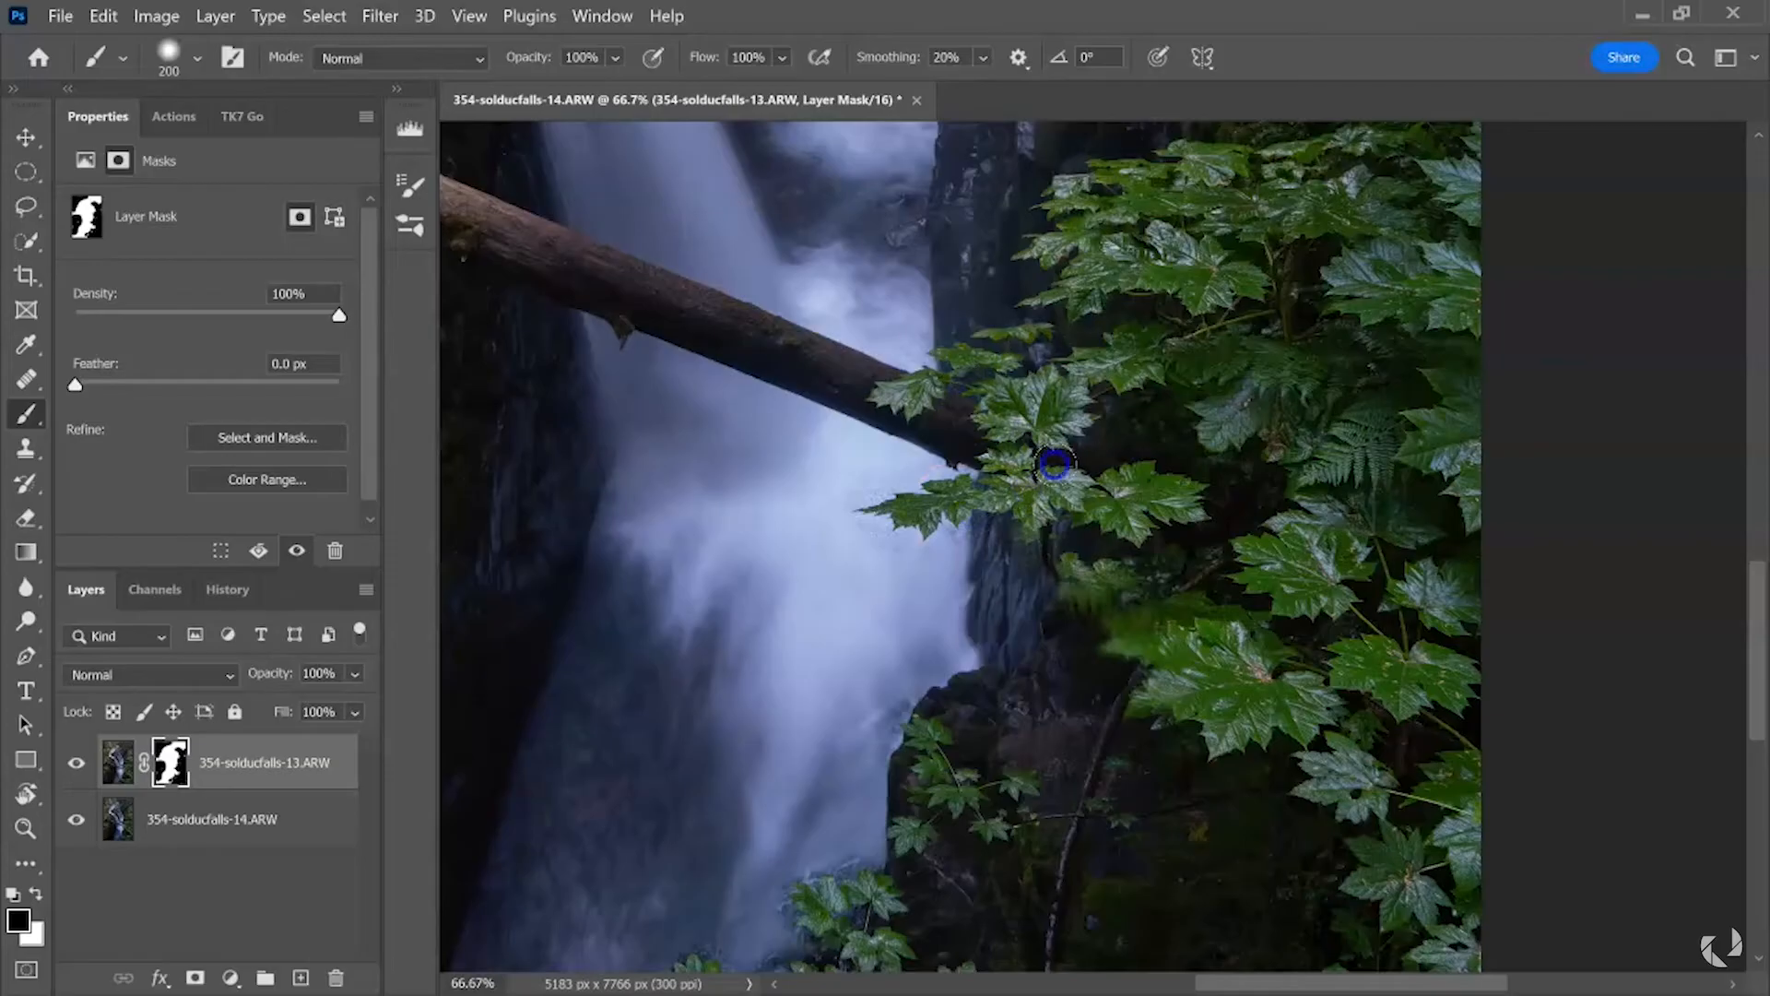
left_click_drag(1098, 582, 1100, 620)
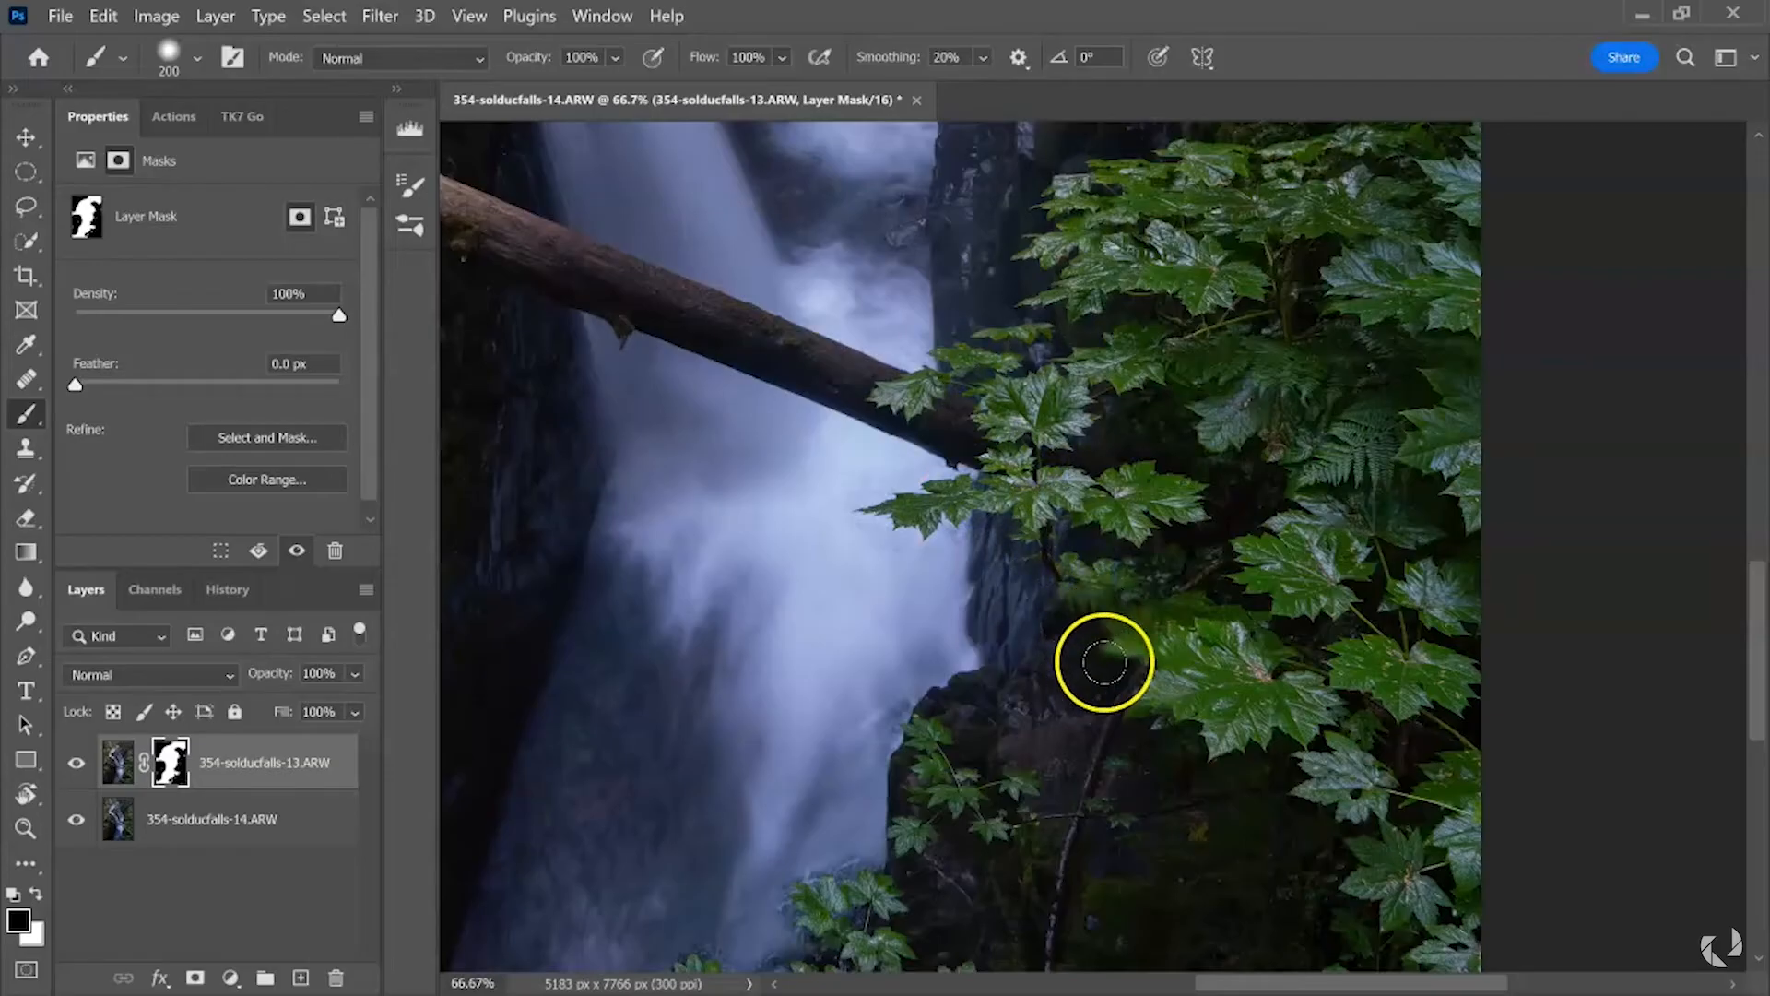
mouse_move(1107, 683)
left_mouse_down()
mouse_move(1086, 544)
mouse_move(1059, 578)
left_mouse_up()
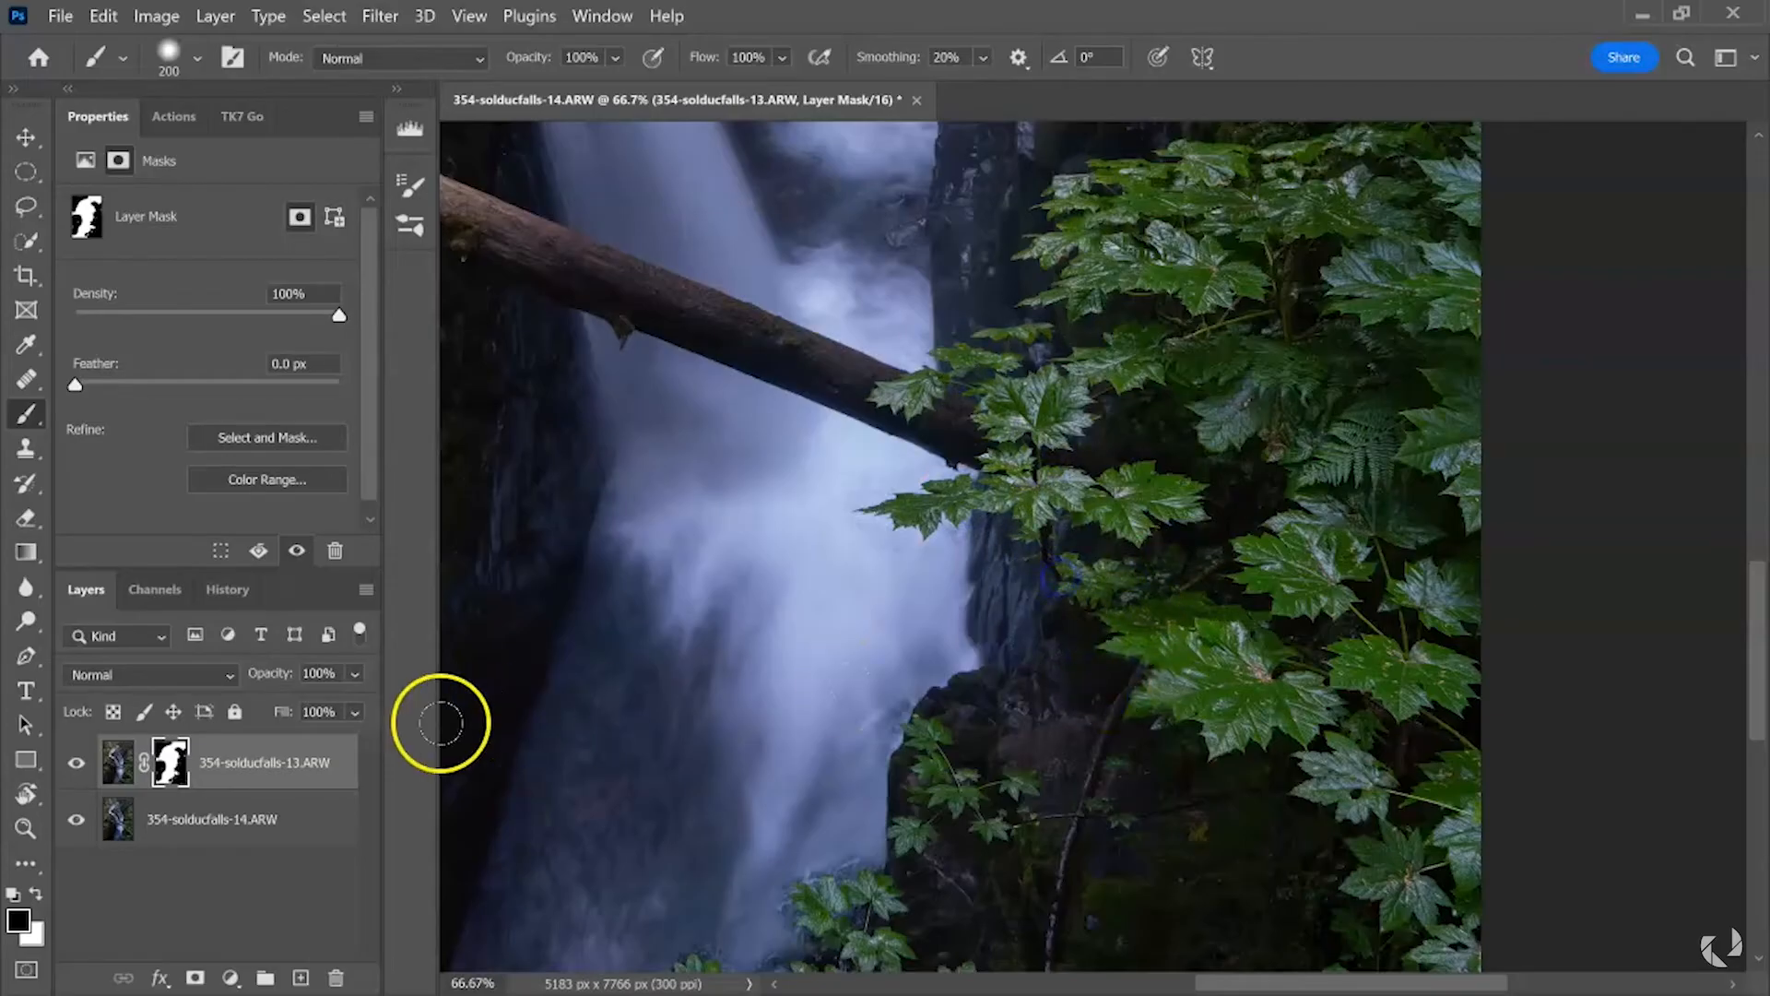
Display the layer mask alone and paint black over the light gap within the lower-right foliage area
left_click(171, 763, "alt")
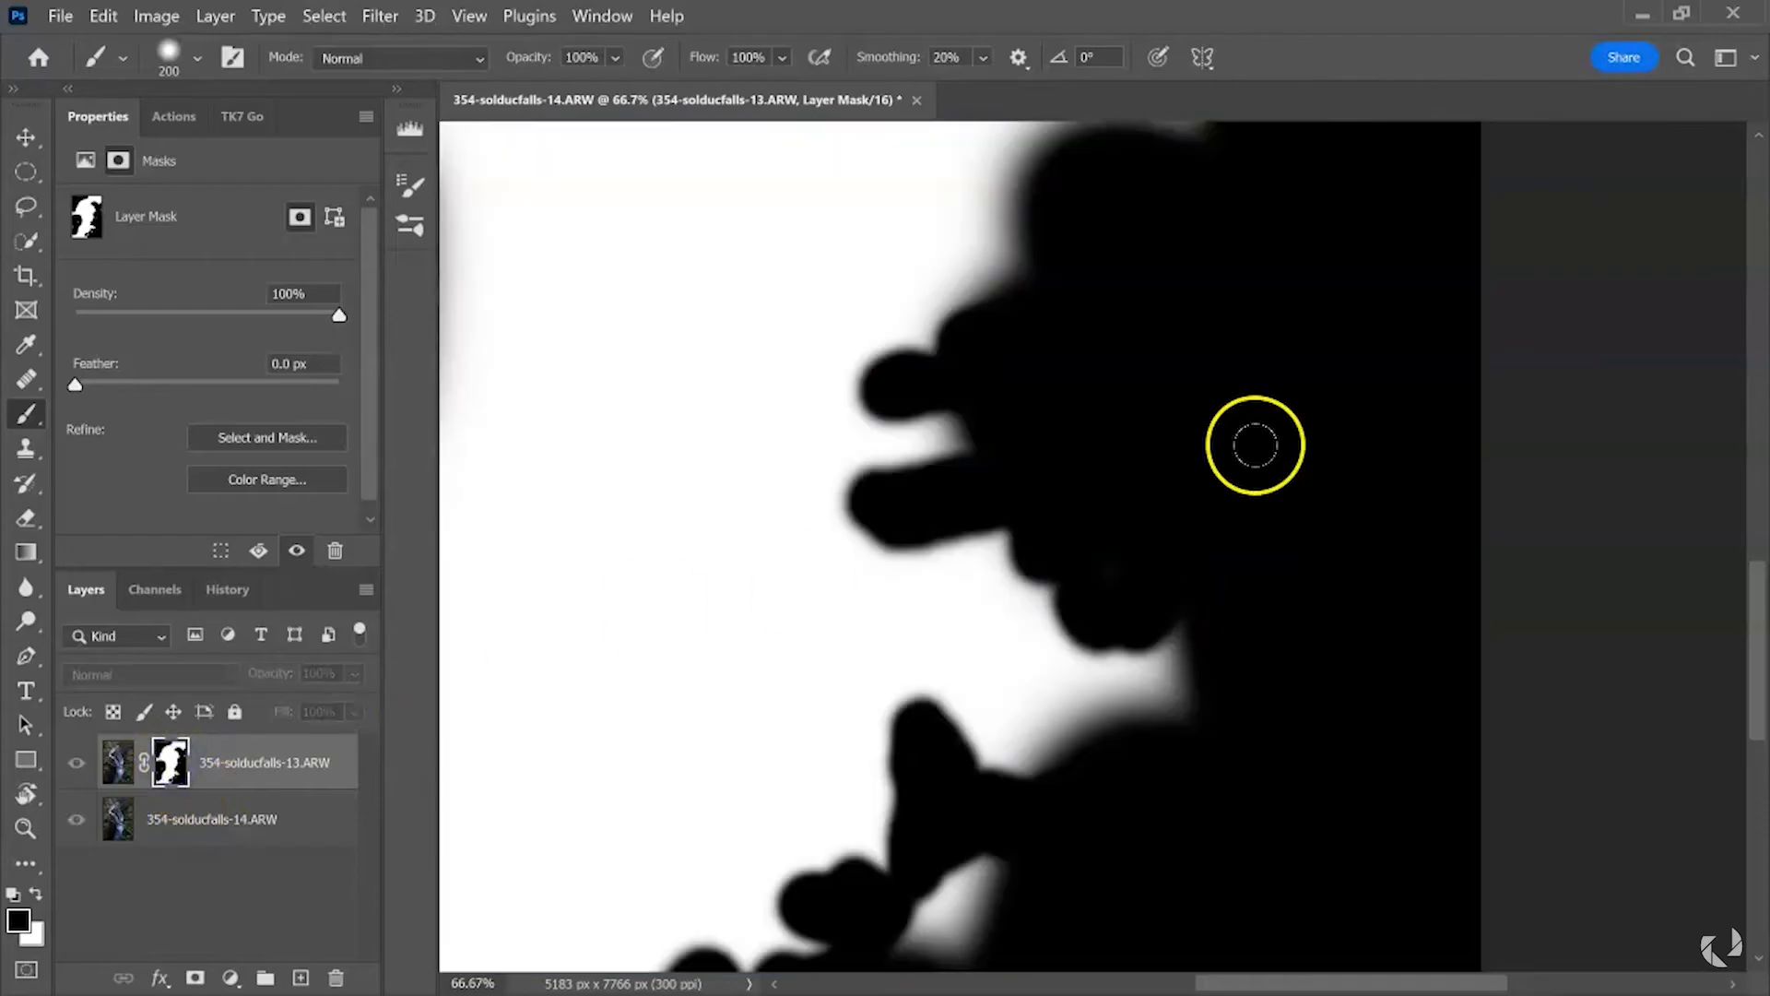
scroll(1639, 197, "down", 2)
left_click_drag(1070, 686, 1015, 535)
mouse_move(1016, 756)
left_mouse_down()
mouse_move(1066, 734)
mouse_move(1149, 748)
left_mouse_up()
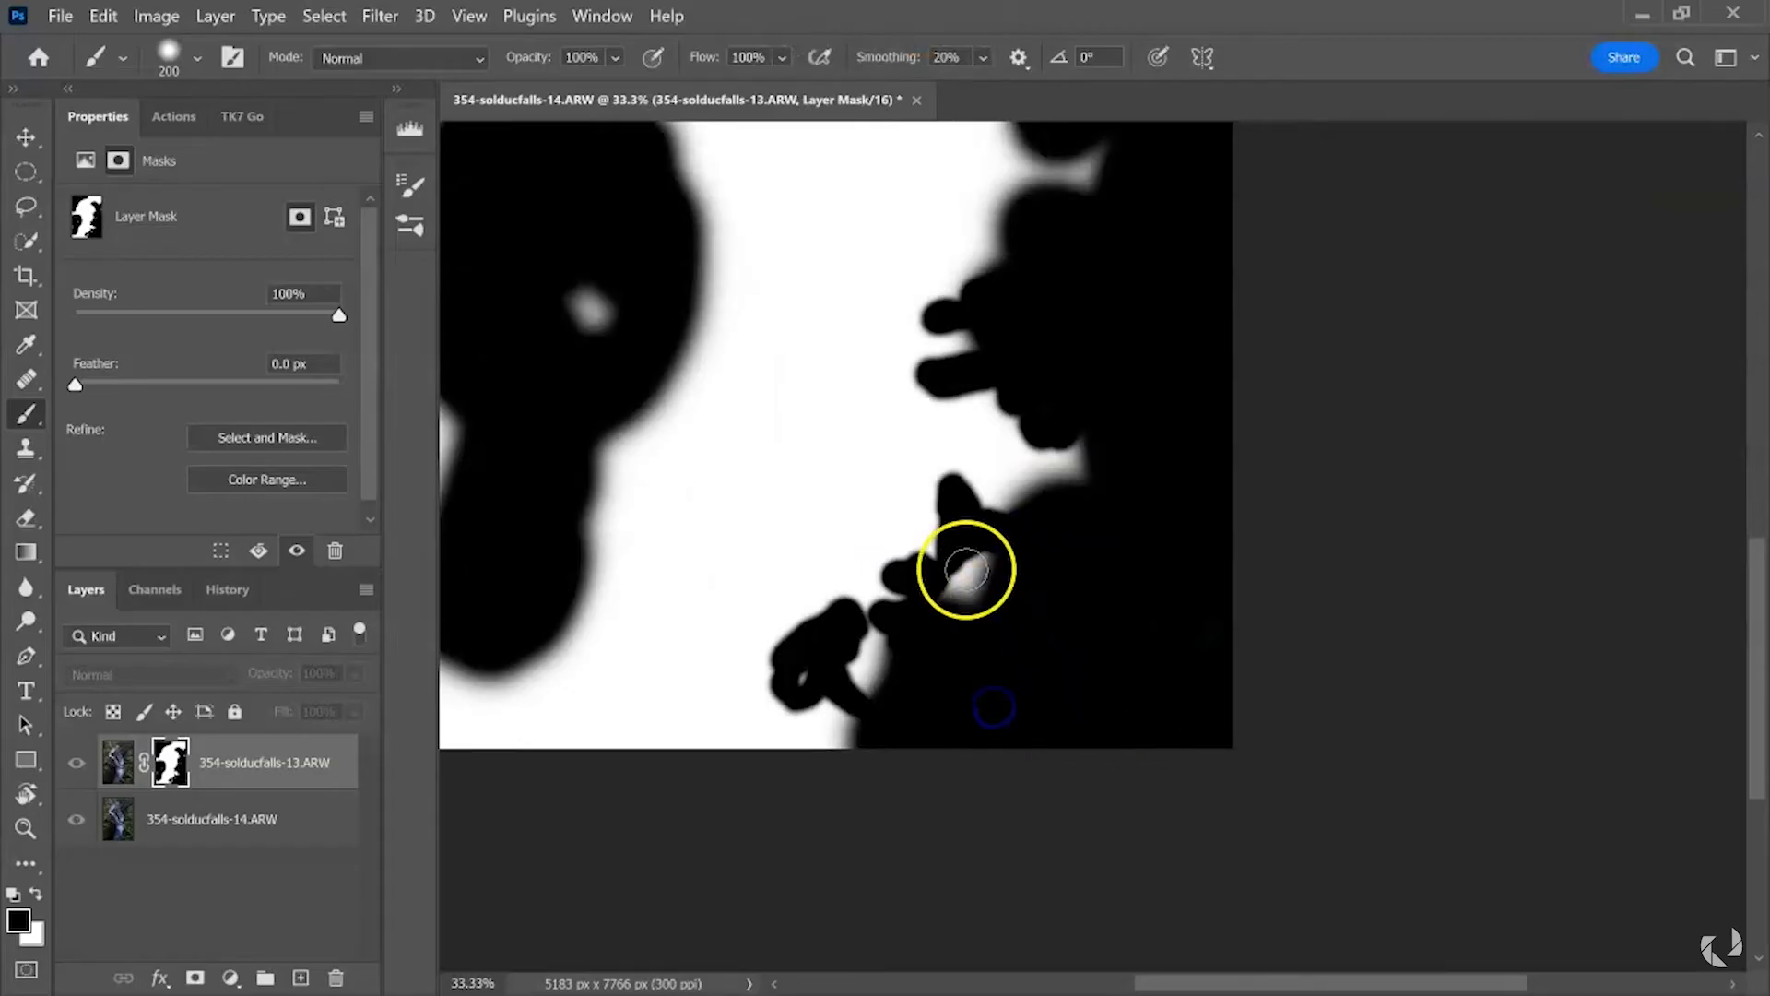
left_click(172, 777, "alt")
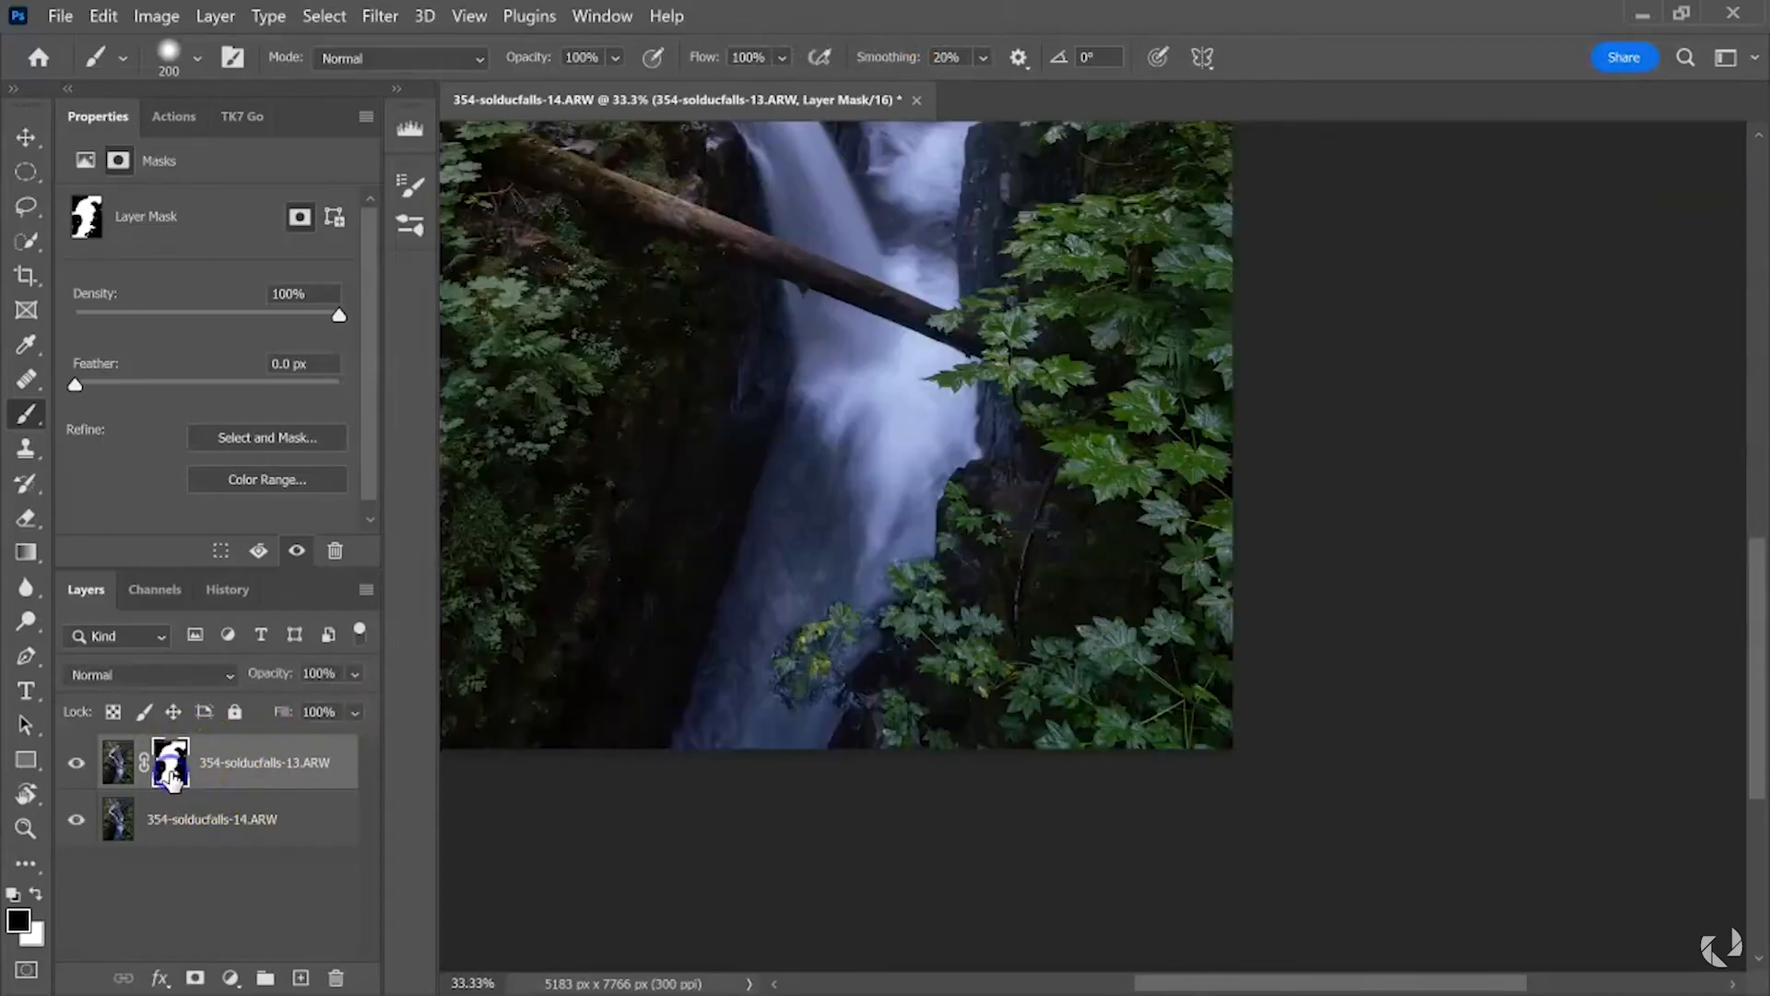
left_click(171, 777, "alt")
left_click(972, 562)
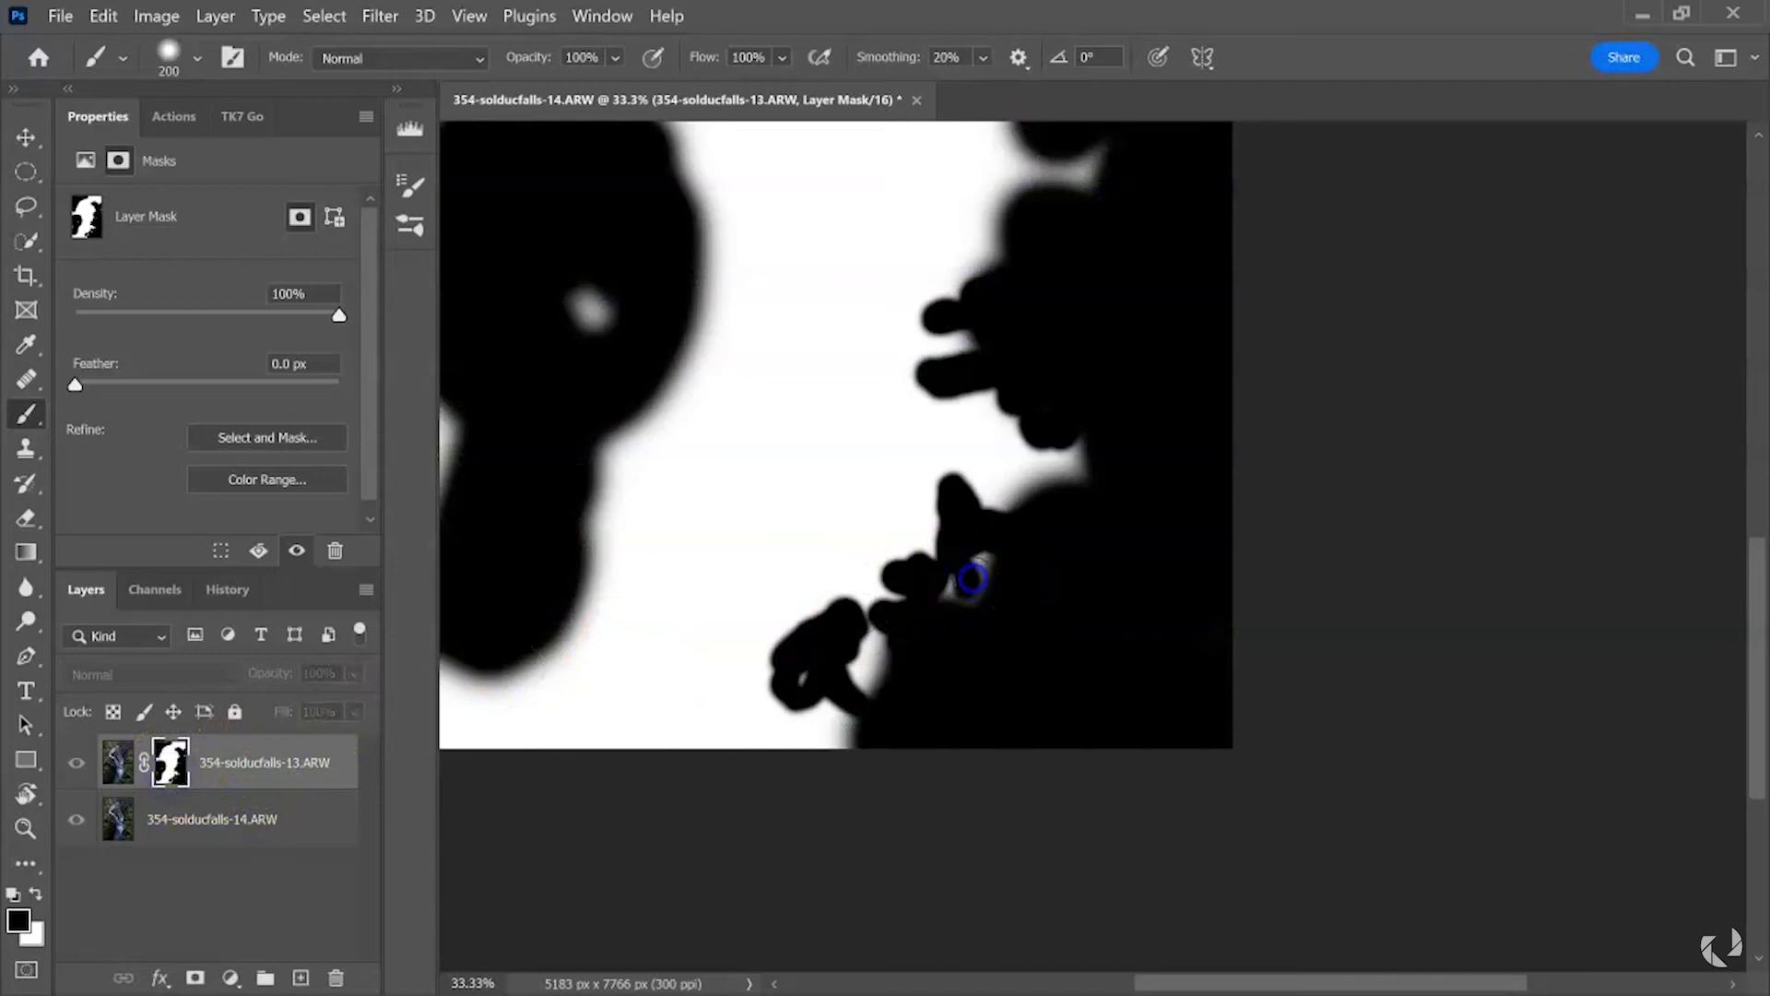
left_click_drag(977, 605, 996, 604)
Fill the light spot and edge gaps in the mask's left foliage area with a 600 px black brush, then return to the image view
mouse_move(581, 303)
left_mouse_down()
mouse_move(721, 313)
mouse_move(666, 347)
left_mouse_up()
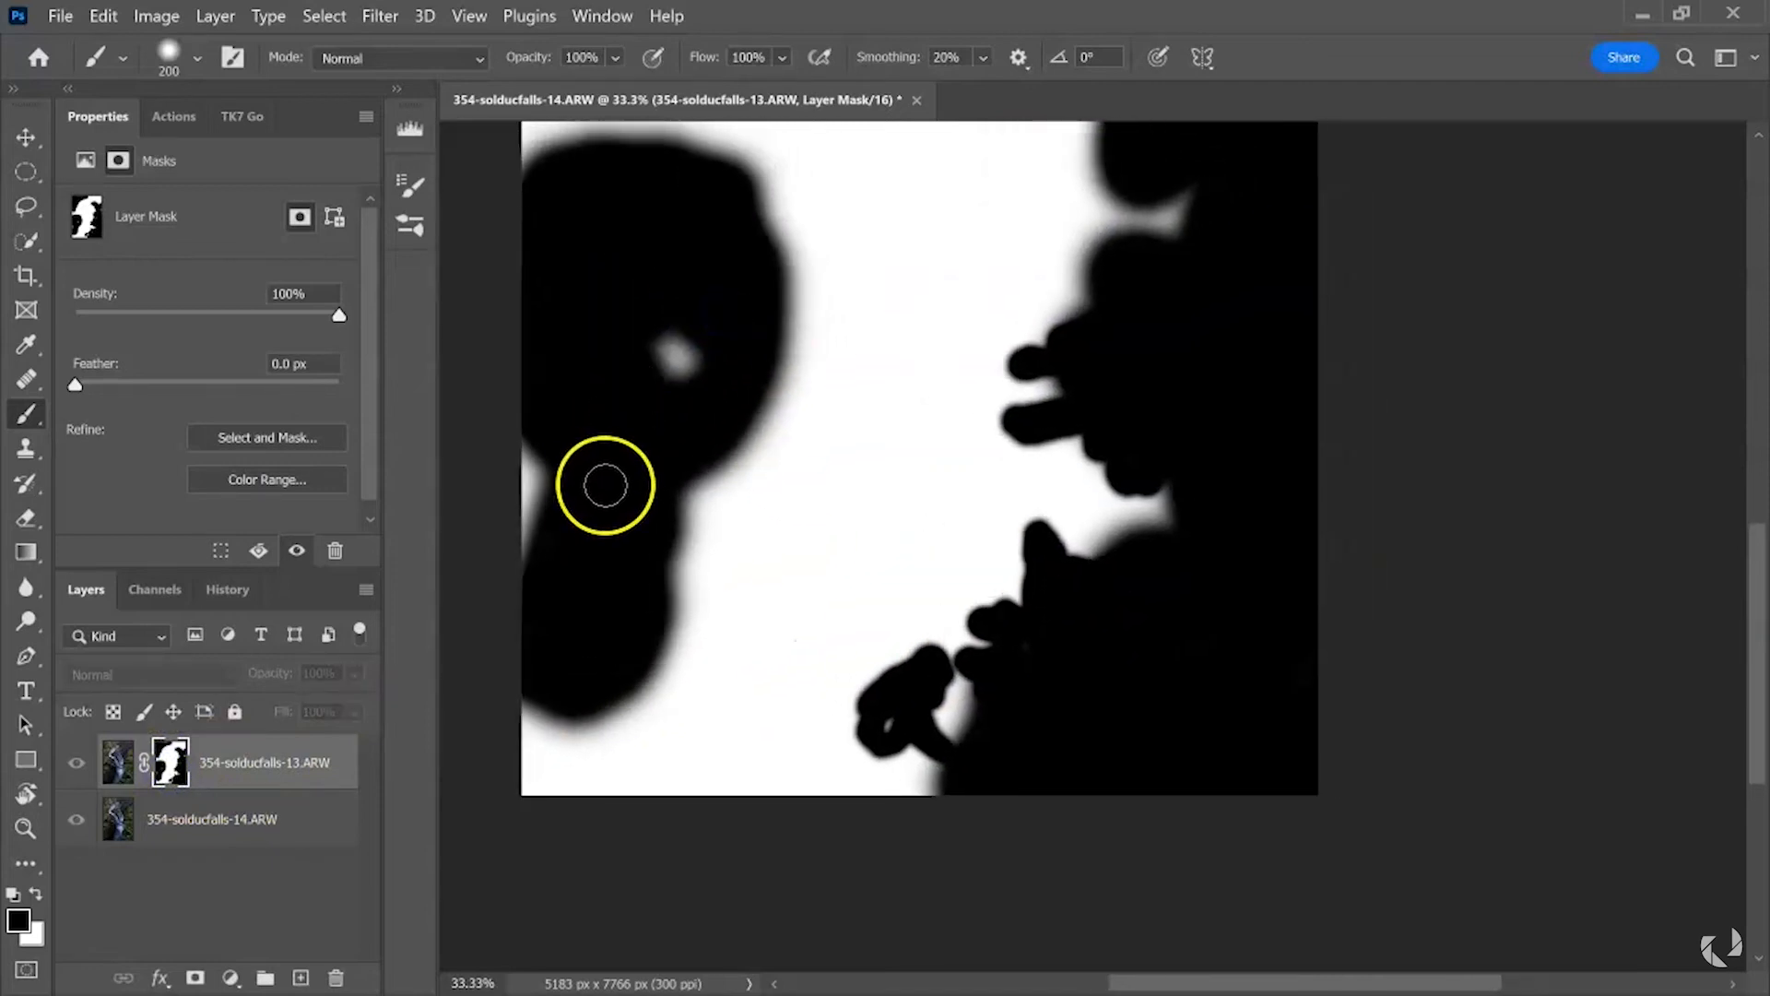
key("bracketright")
key("bracketright")
key("bracketright")
key("bracketright")
key("bracketright")
left_click(681, 361)
mouse_move(554, 498)
left_mouse_down()
mouse_move(542, 524)
mouse_move(519, 518)
mouse_move(507, 568)
left_mouse_up()
left_click_drag(614, 364, 597, 802)
mouse_move(627, 462)
left_mouse_down()
mouse_move(731, 558)
mouse_move(715, 747)
left_mouse_up()
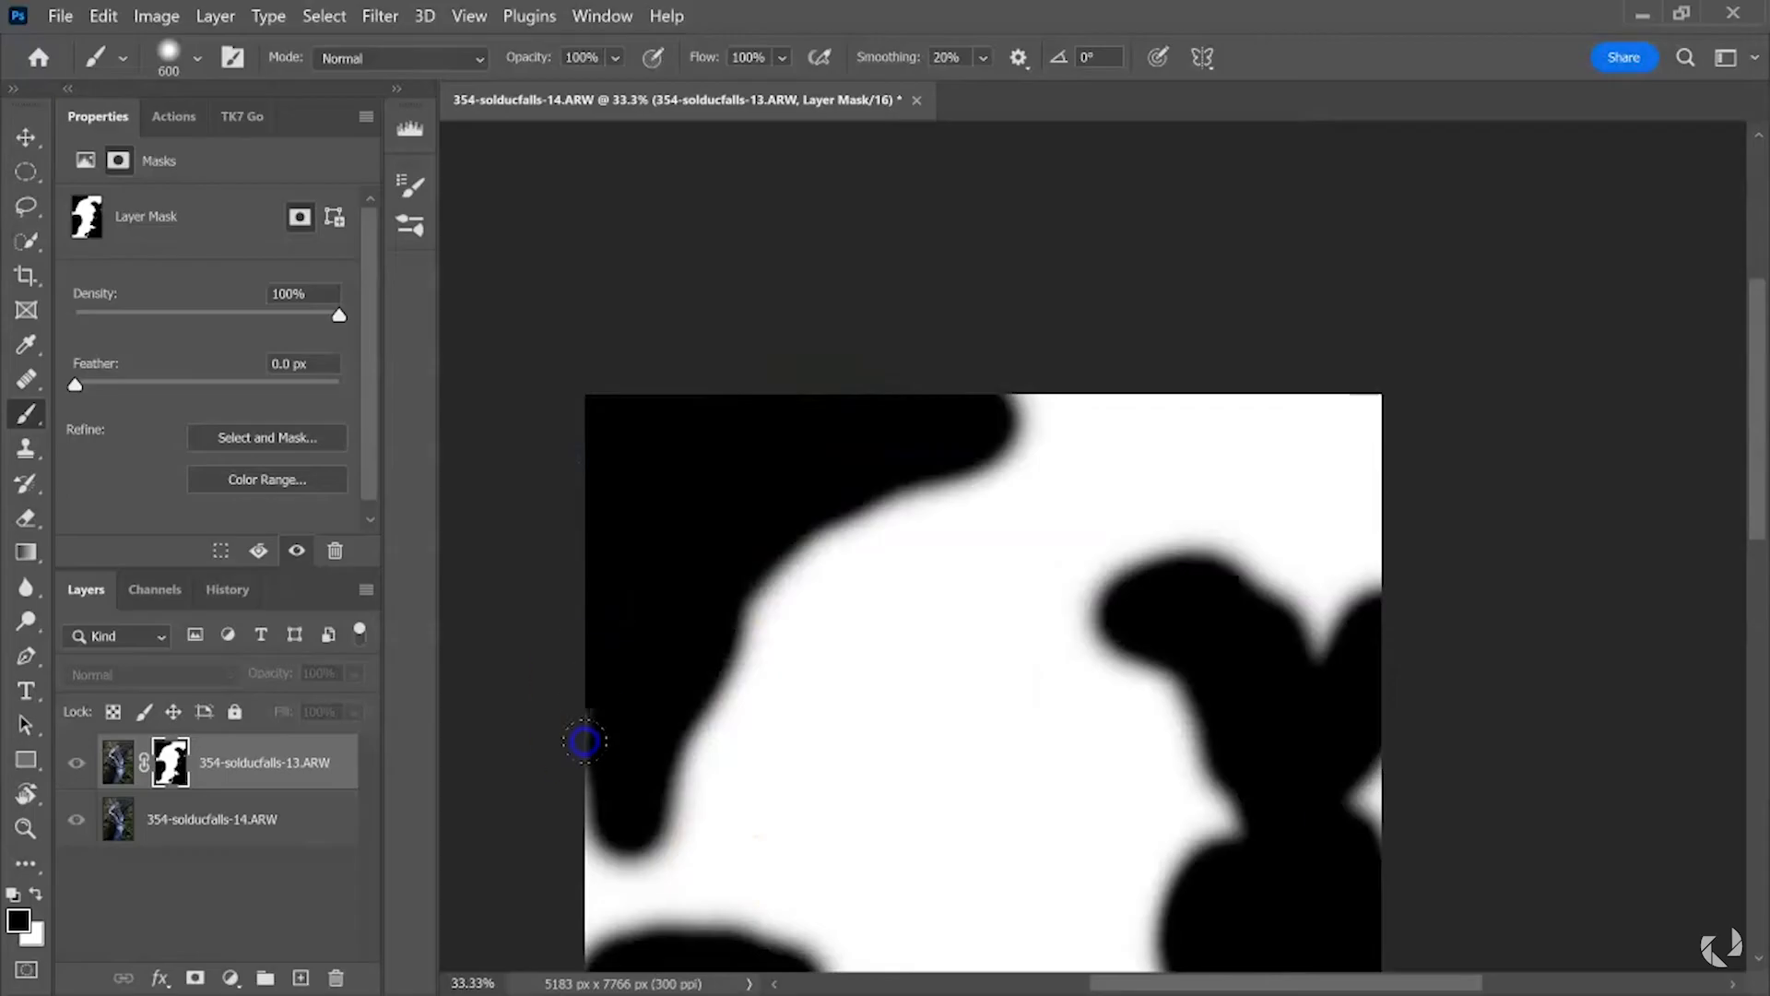
left_click_drag(744, 624, 743, 233)
left_click_drag(865, 624, 815, 461)
left_click(177, 771, "alt")
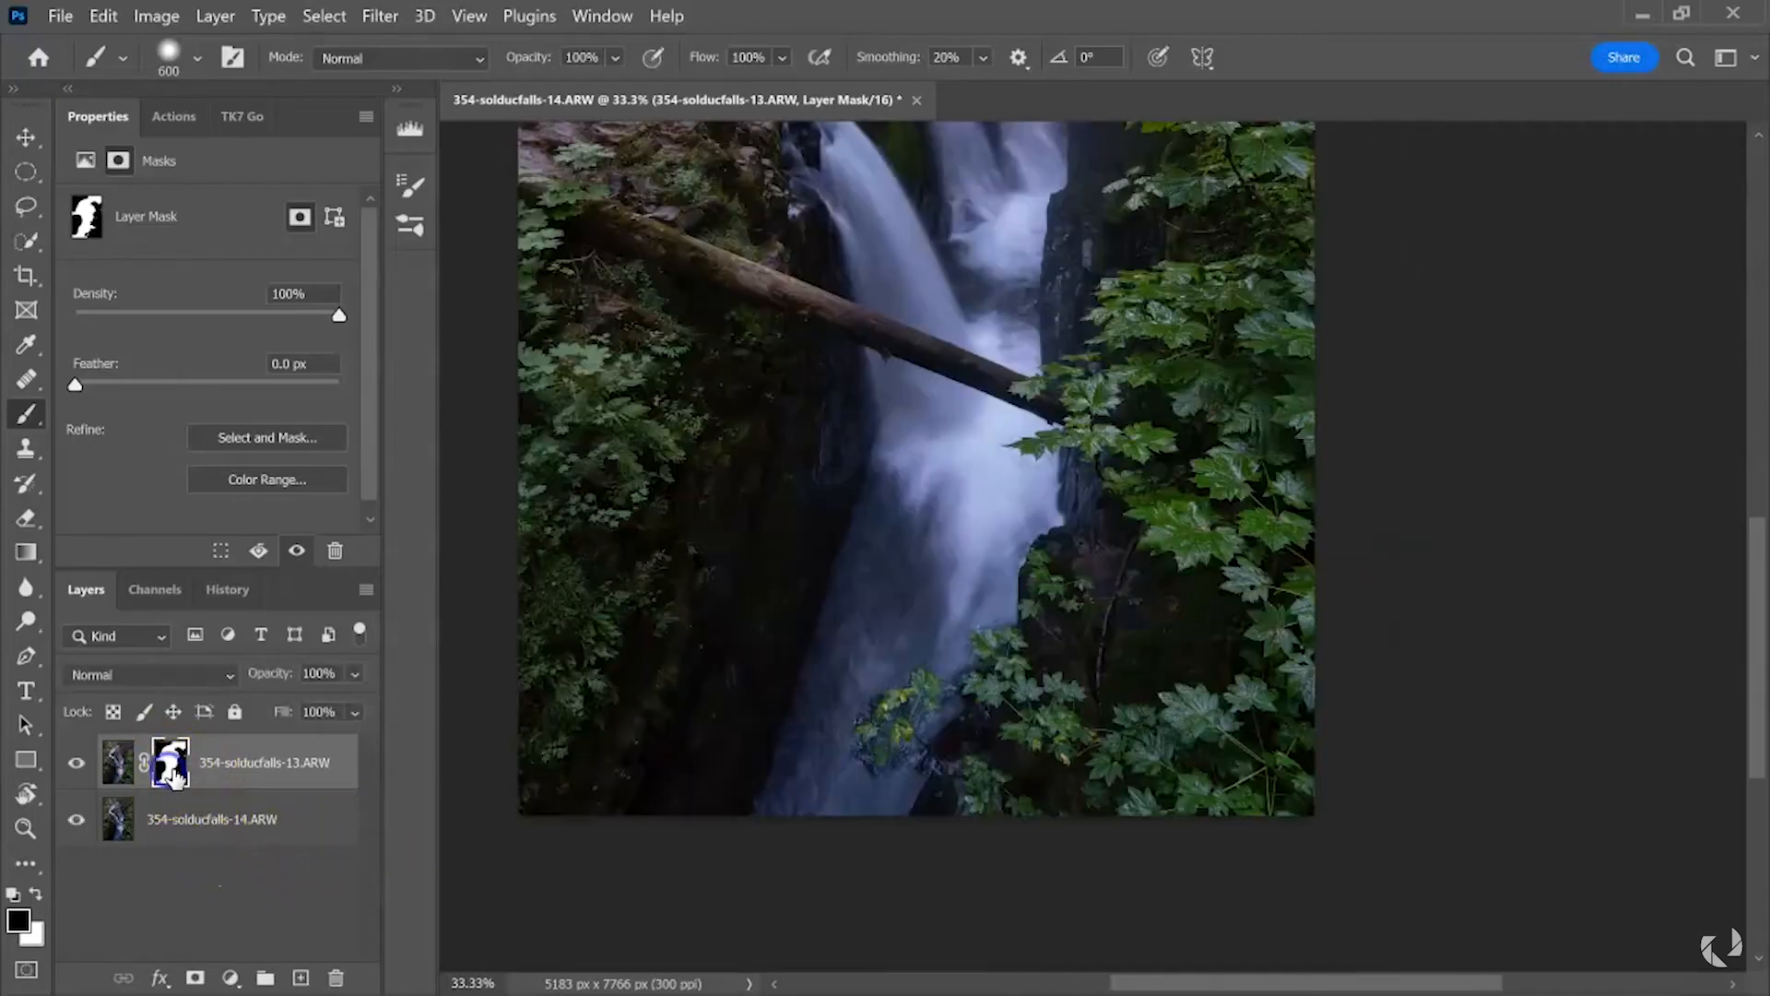
Examine the blend around the leaves overhanging the white water below the log at up to 300% zoom
key("ctrl+plus")
key("ctrl+plus")
key("ctrl+plus")
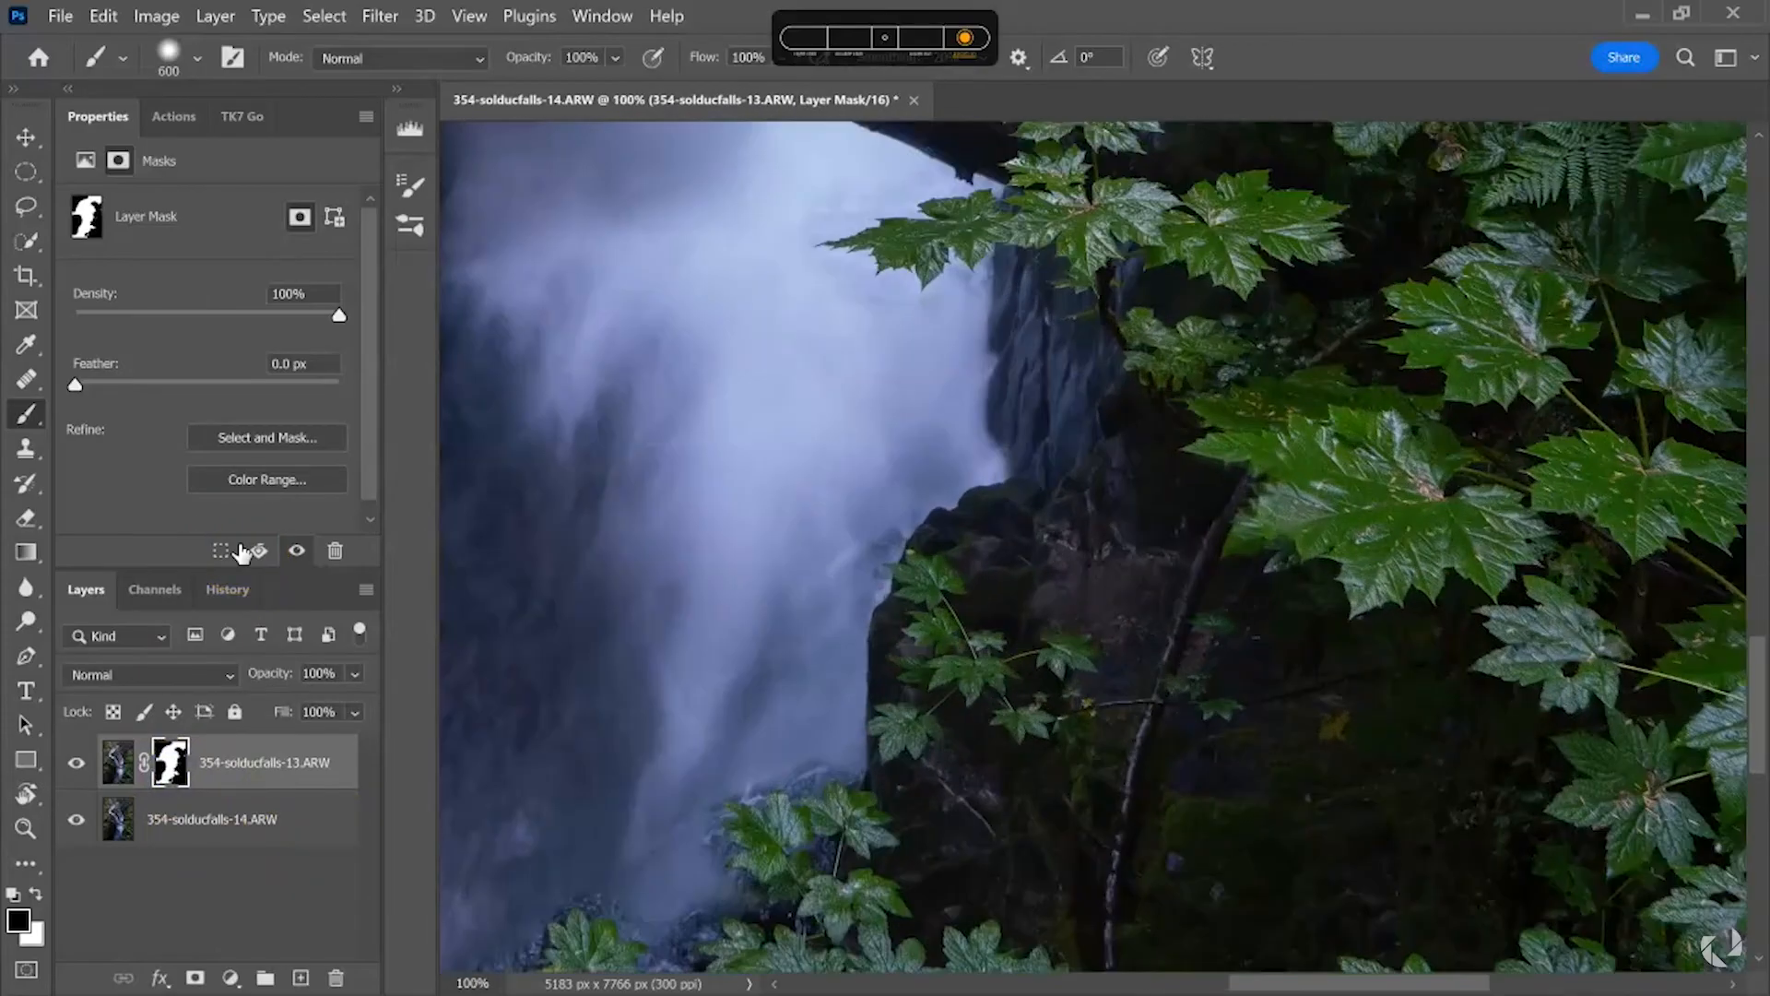
left_click_drag(1027, 375, 1060, 683)
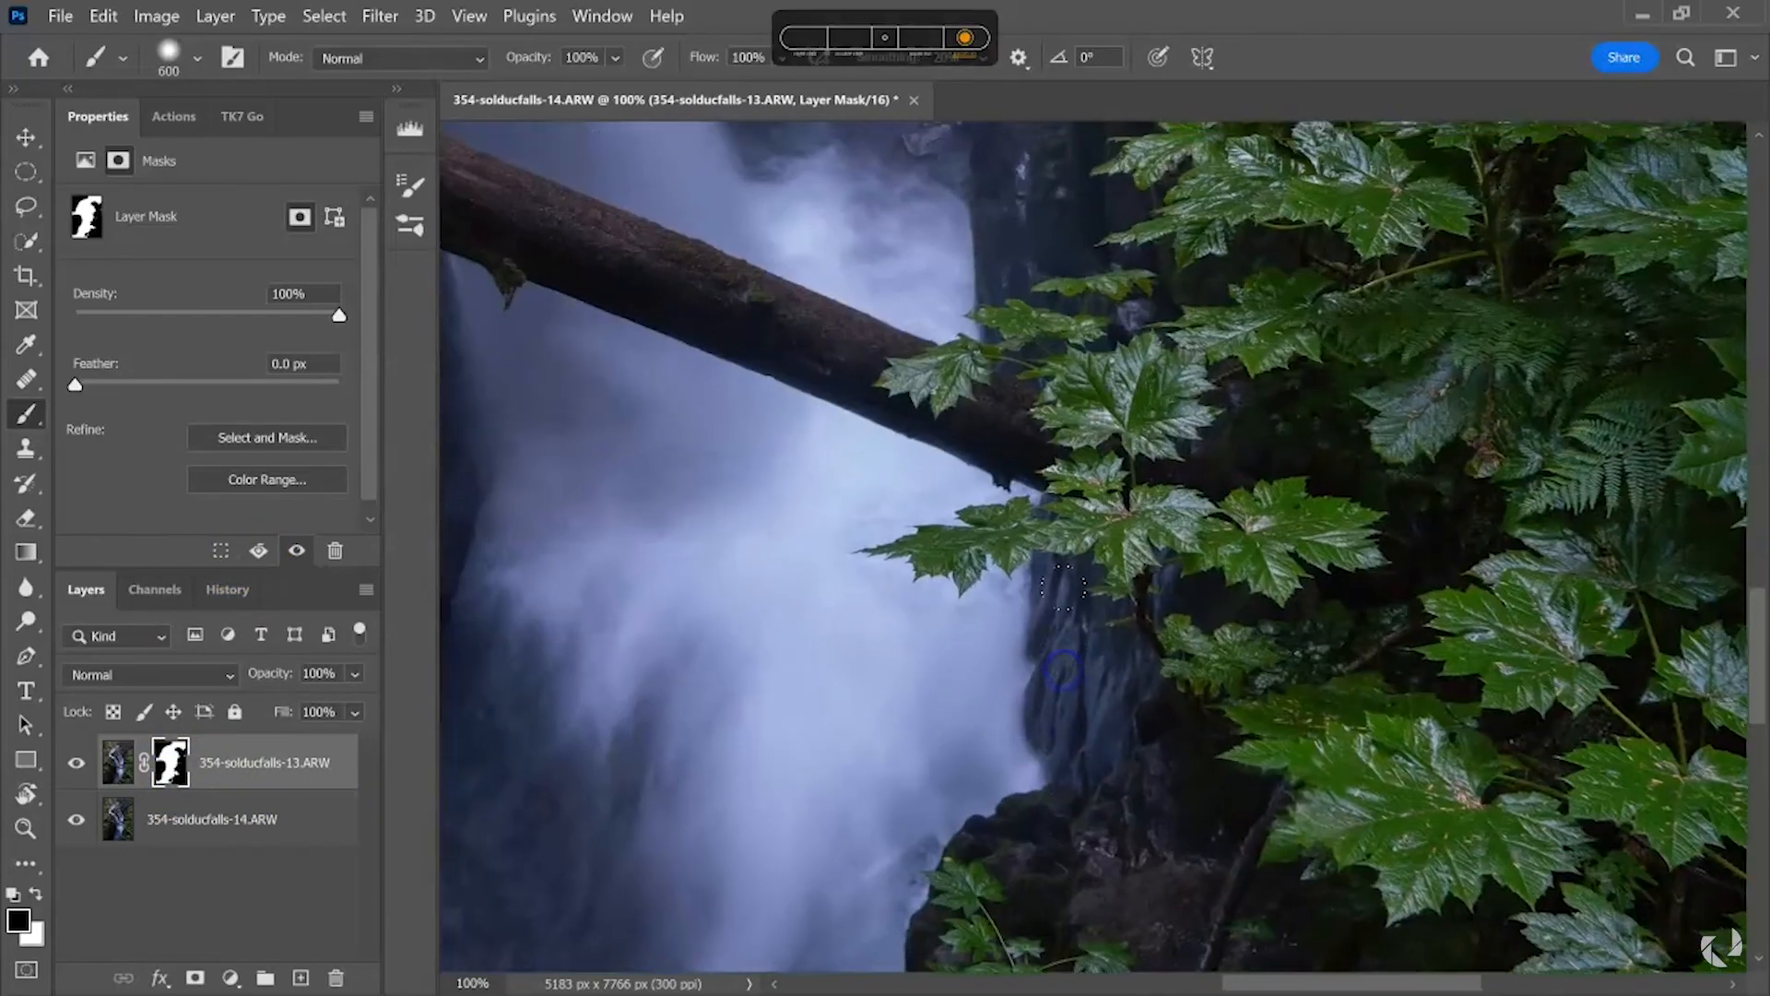
key("ctrl+plus")
key("ctrl+plus")
left_click_drag(888, 407, 1230, 389)
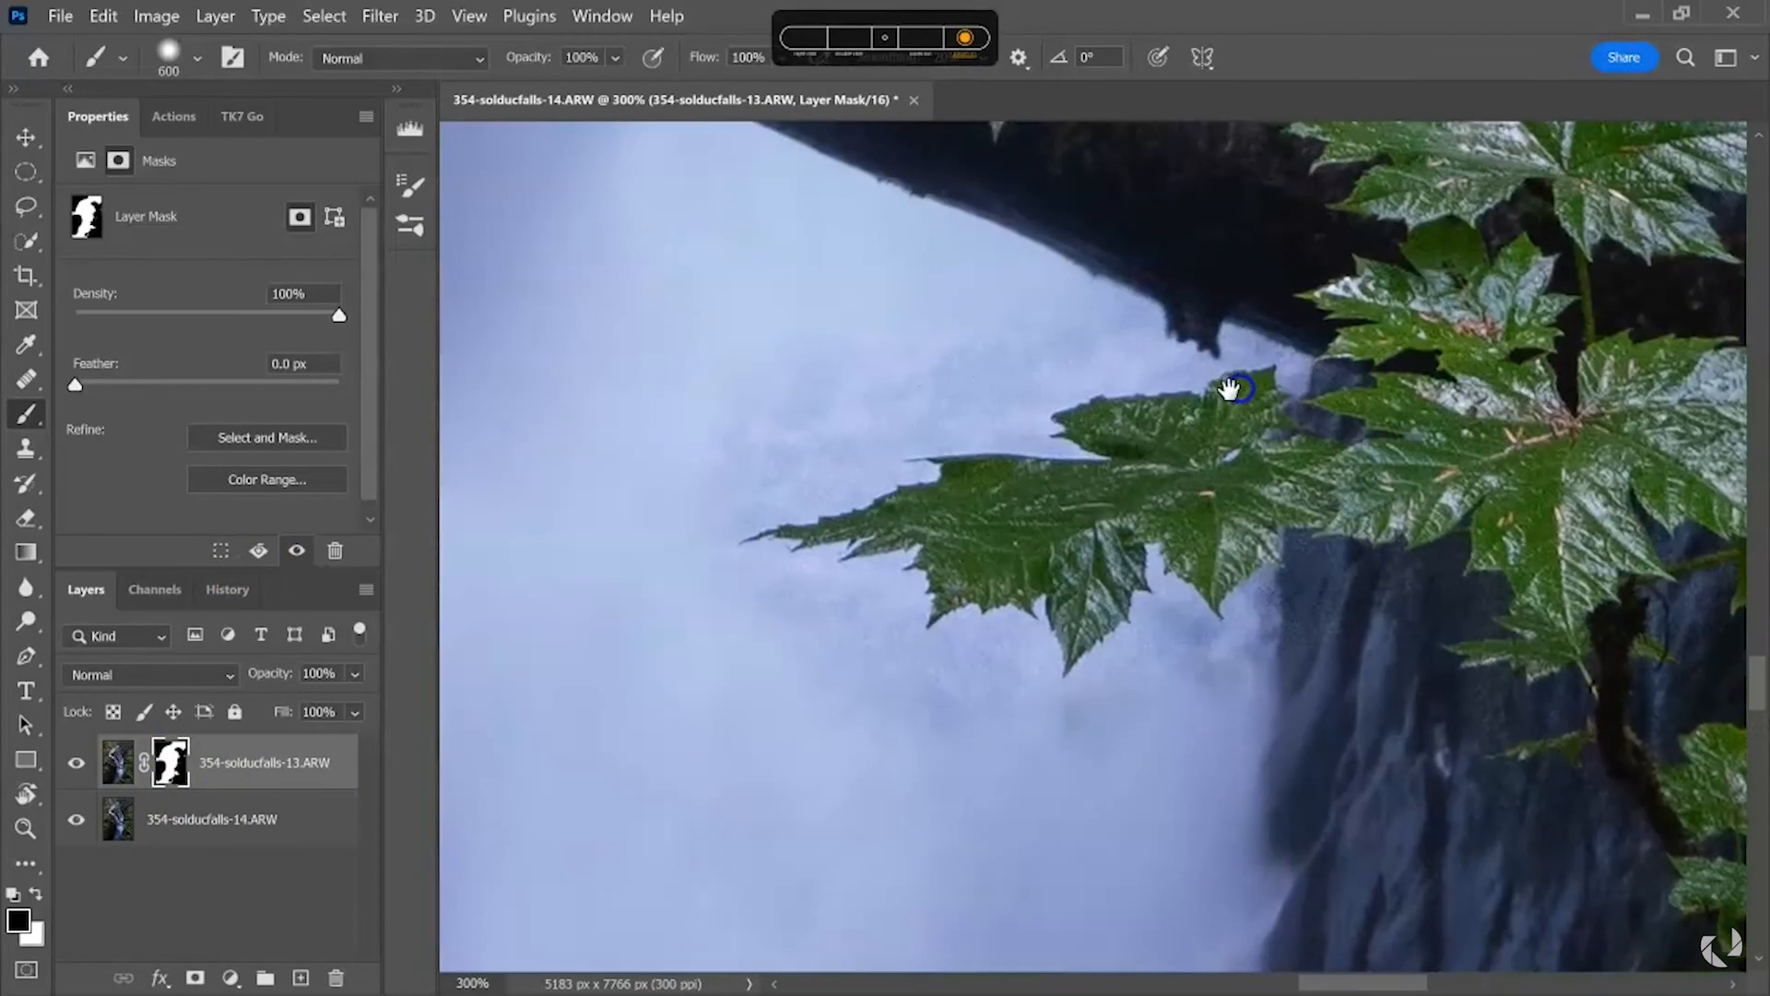
key("bracketleft")
key("bracketleft")
key("bracketleft")
key("bracketleft")
key("bracketleft")
key("bracketleft")
key("bracketleft")
key("bracketleft")
key("bracketleft")
key("bracketleft")
key("bracketleft")
key("bracketleft")
key("bracketleft")
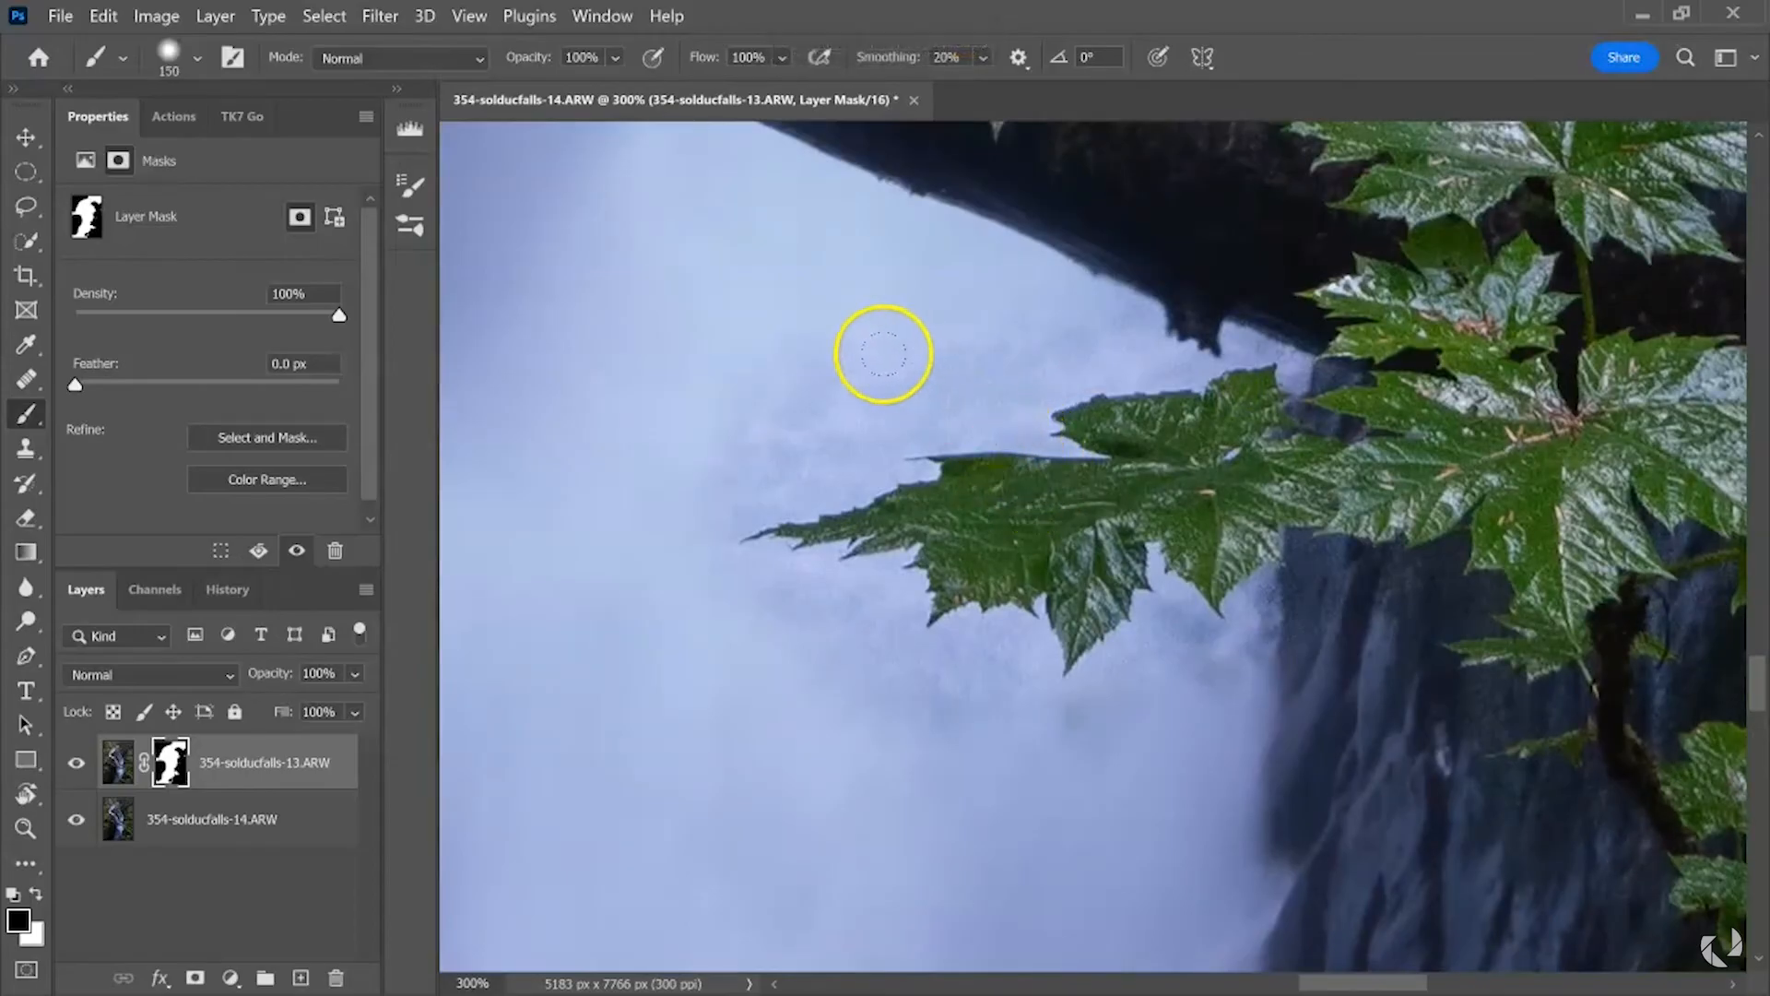
key("bracketleft")
Add a new empty layer above 354-solducfalls-13.ARW and activate the Clone Stamp tool for retouching
left_click(118, 761)
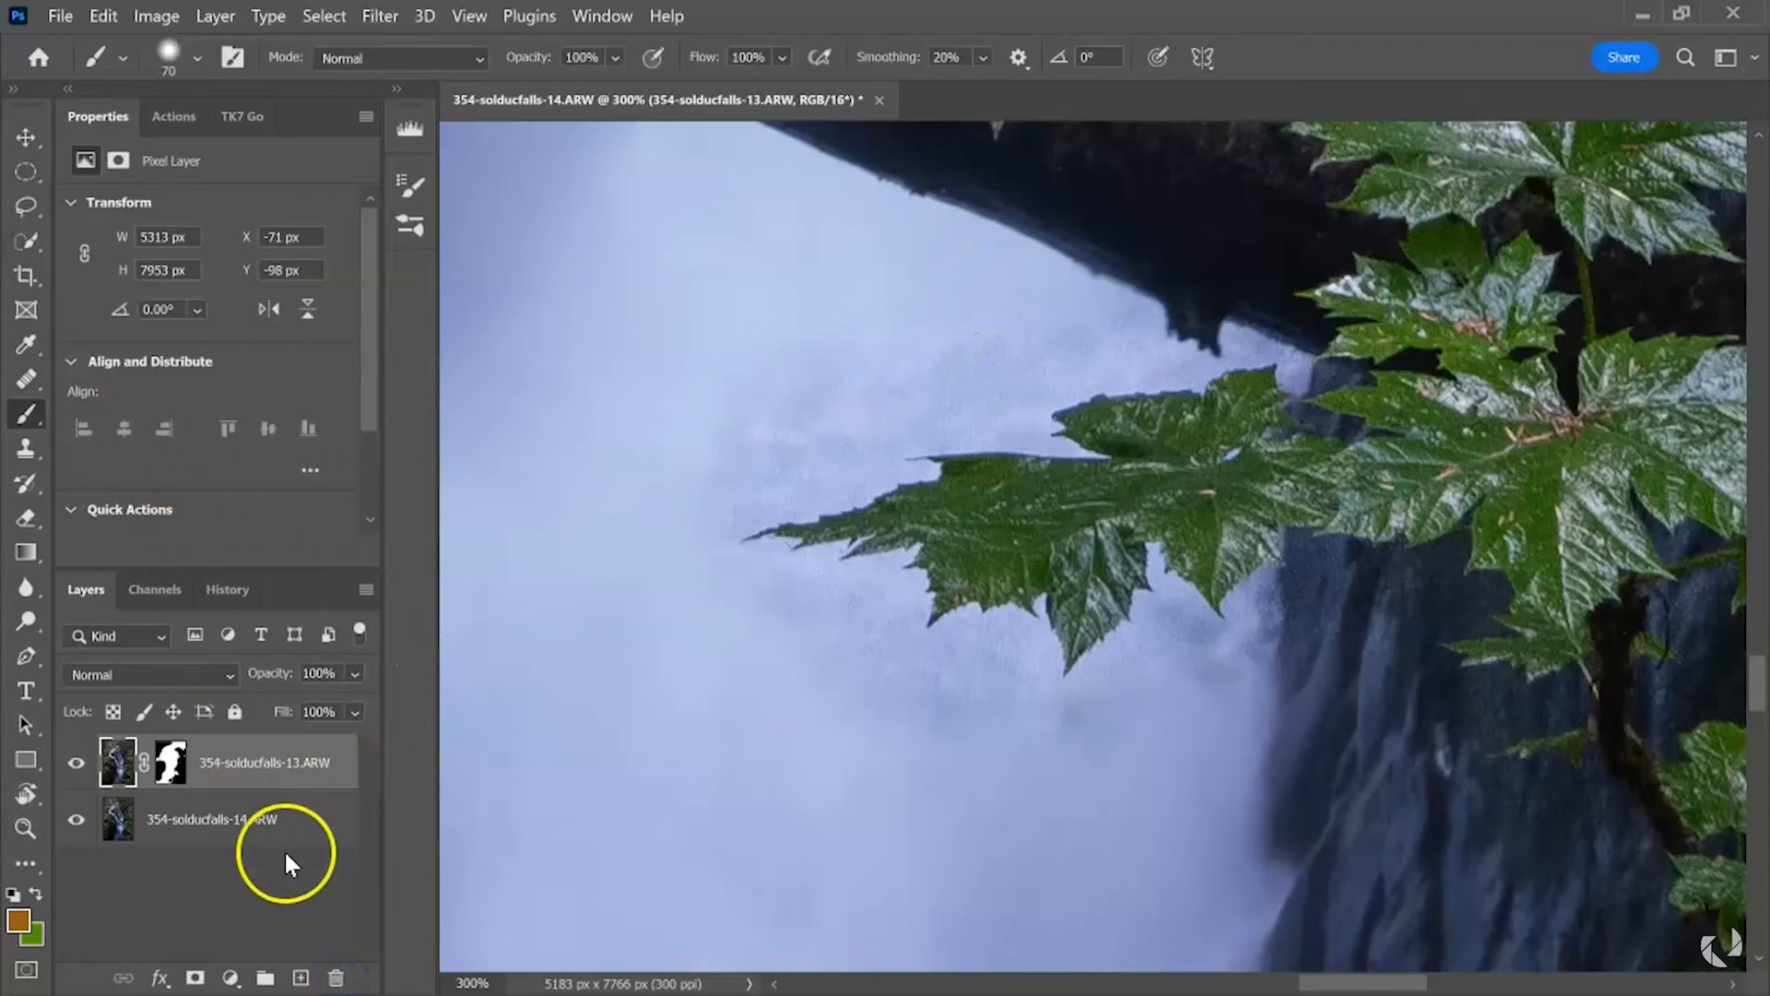
left_click(303, 975)
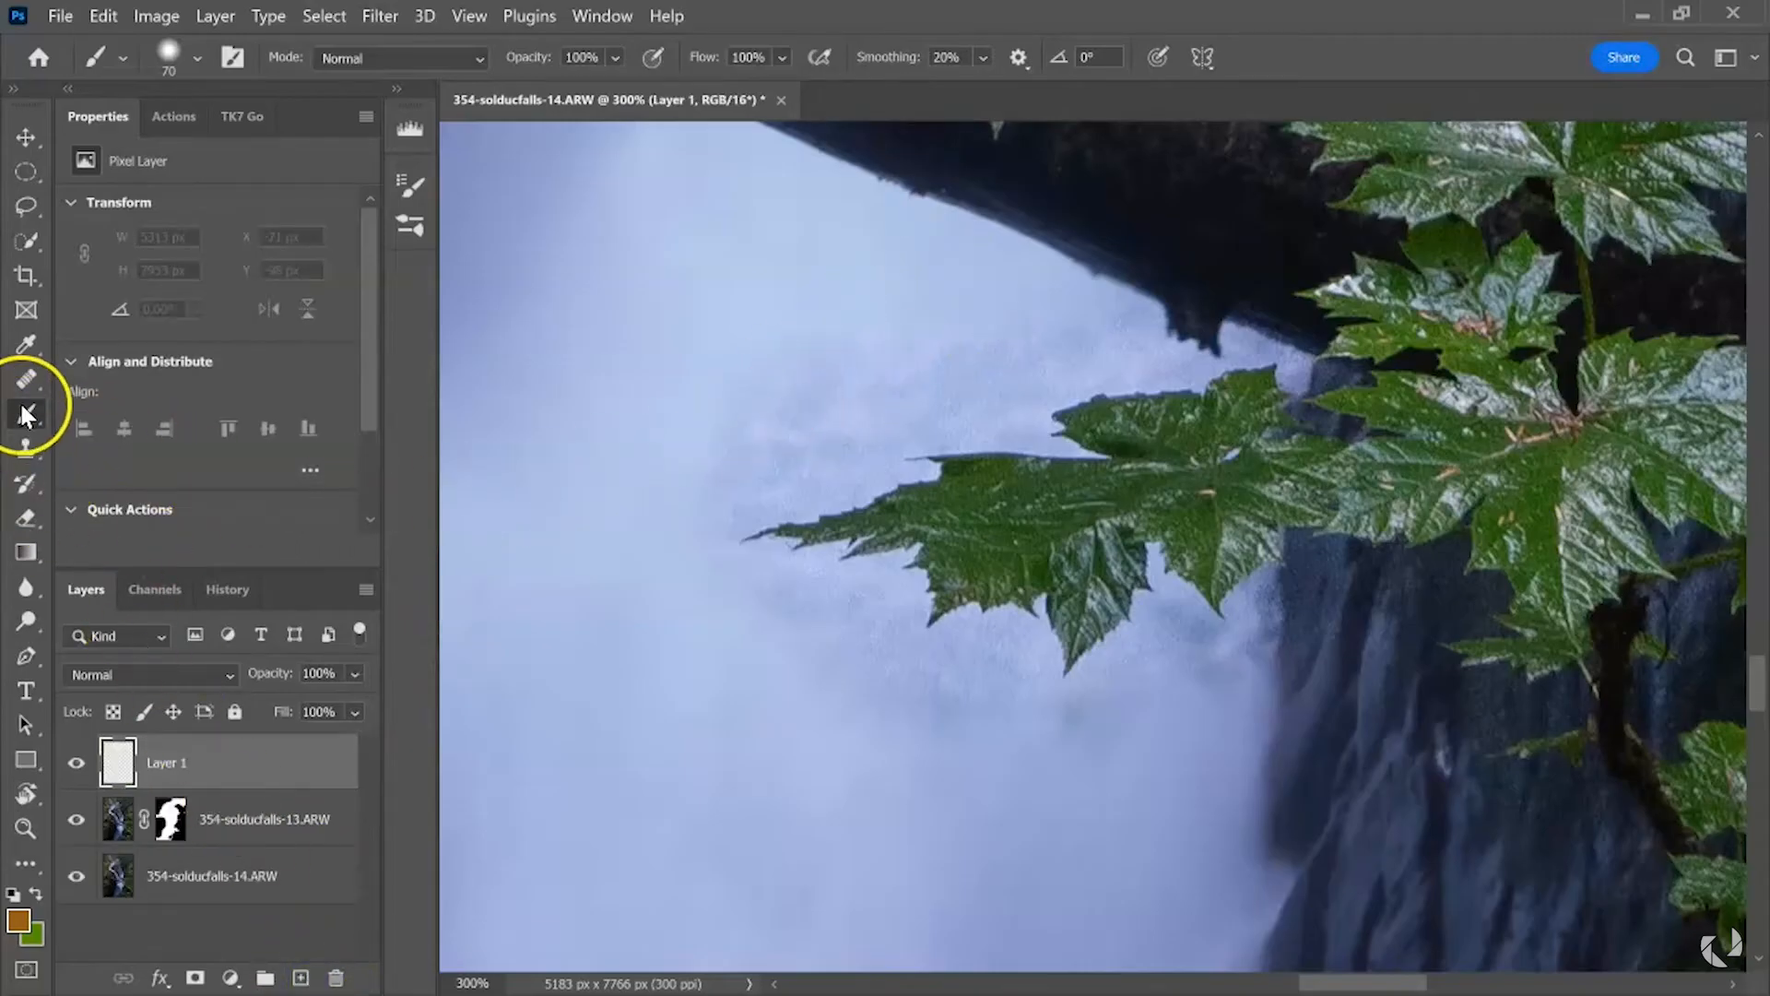
left_click(28, 449)
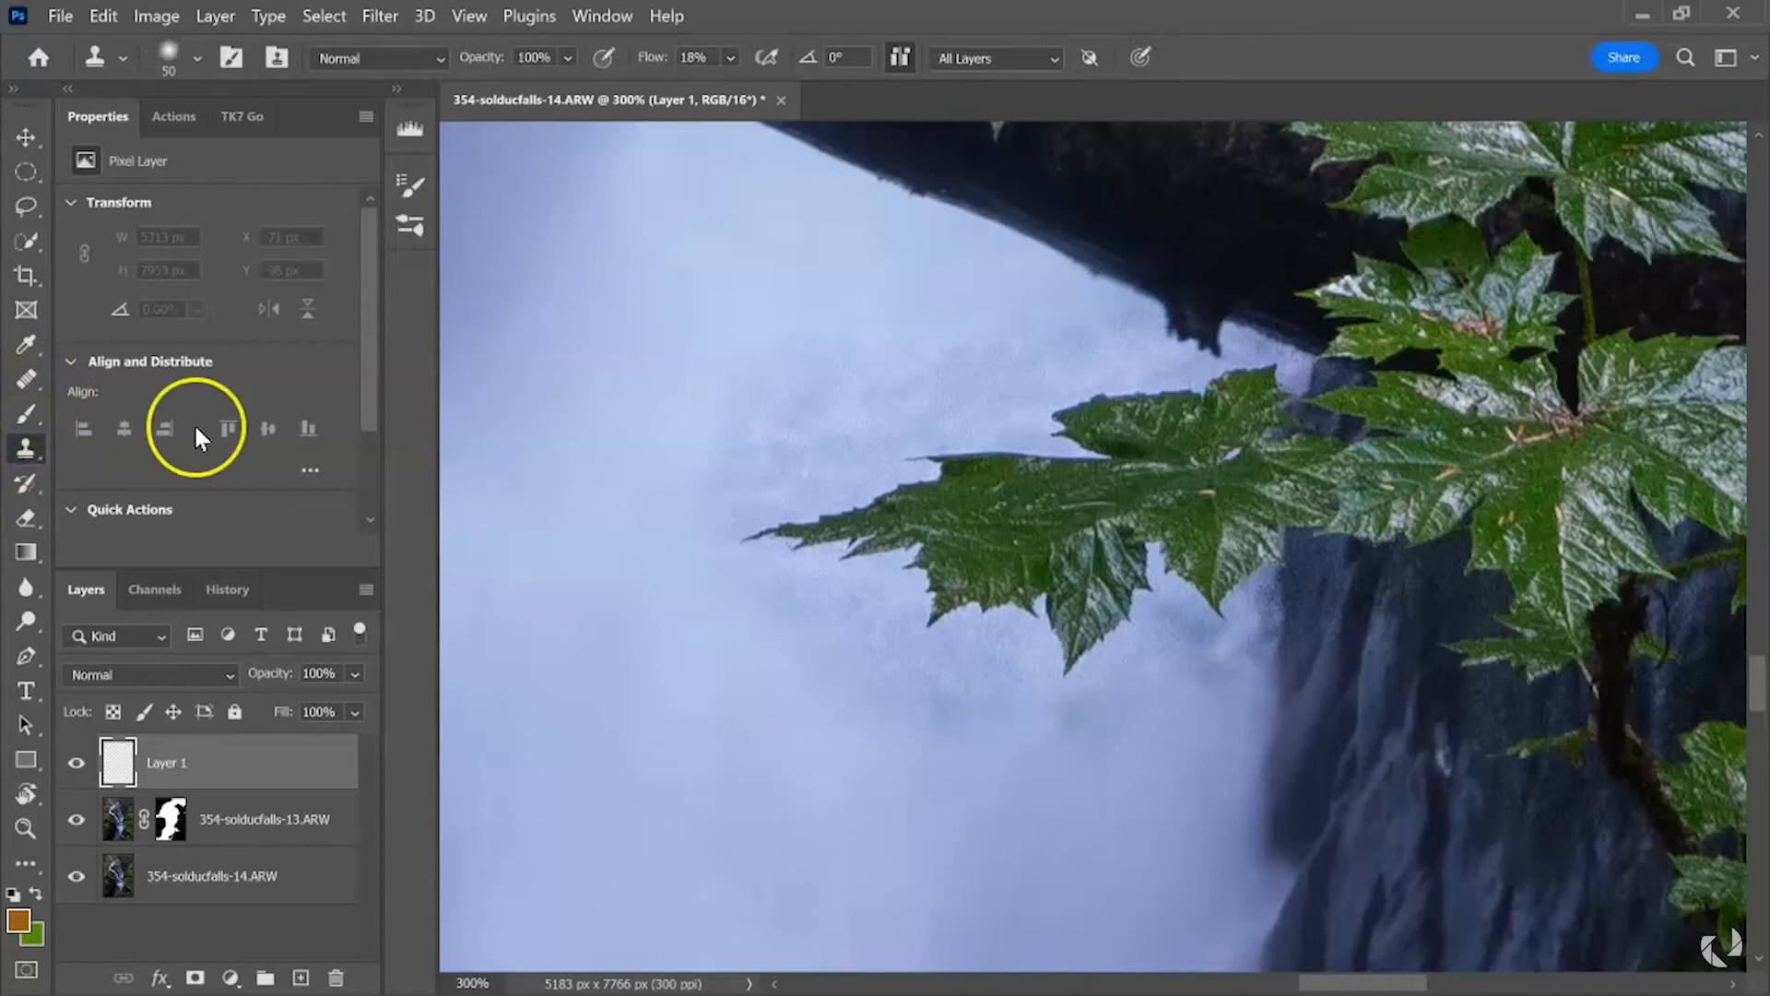
Clone smooth water over the textured patch above the overhanging leaf with a 50 px stamp sampling all layers
left_click(616, 279, "alt")
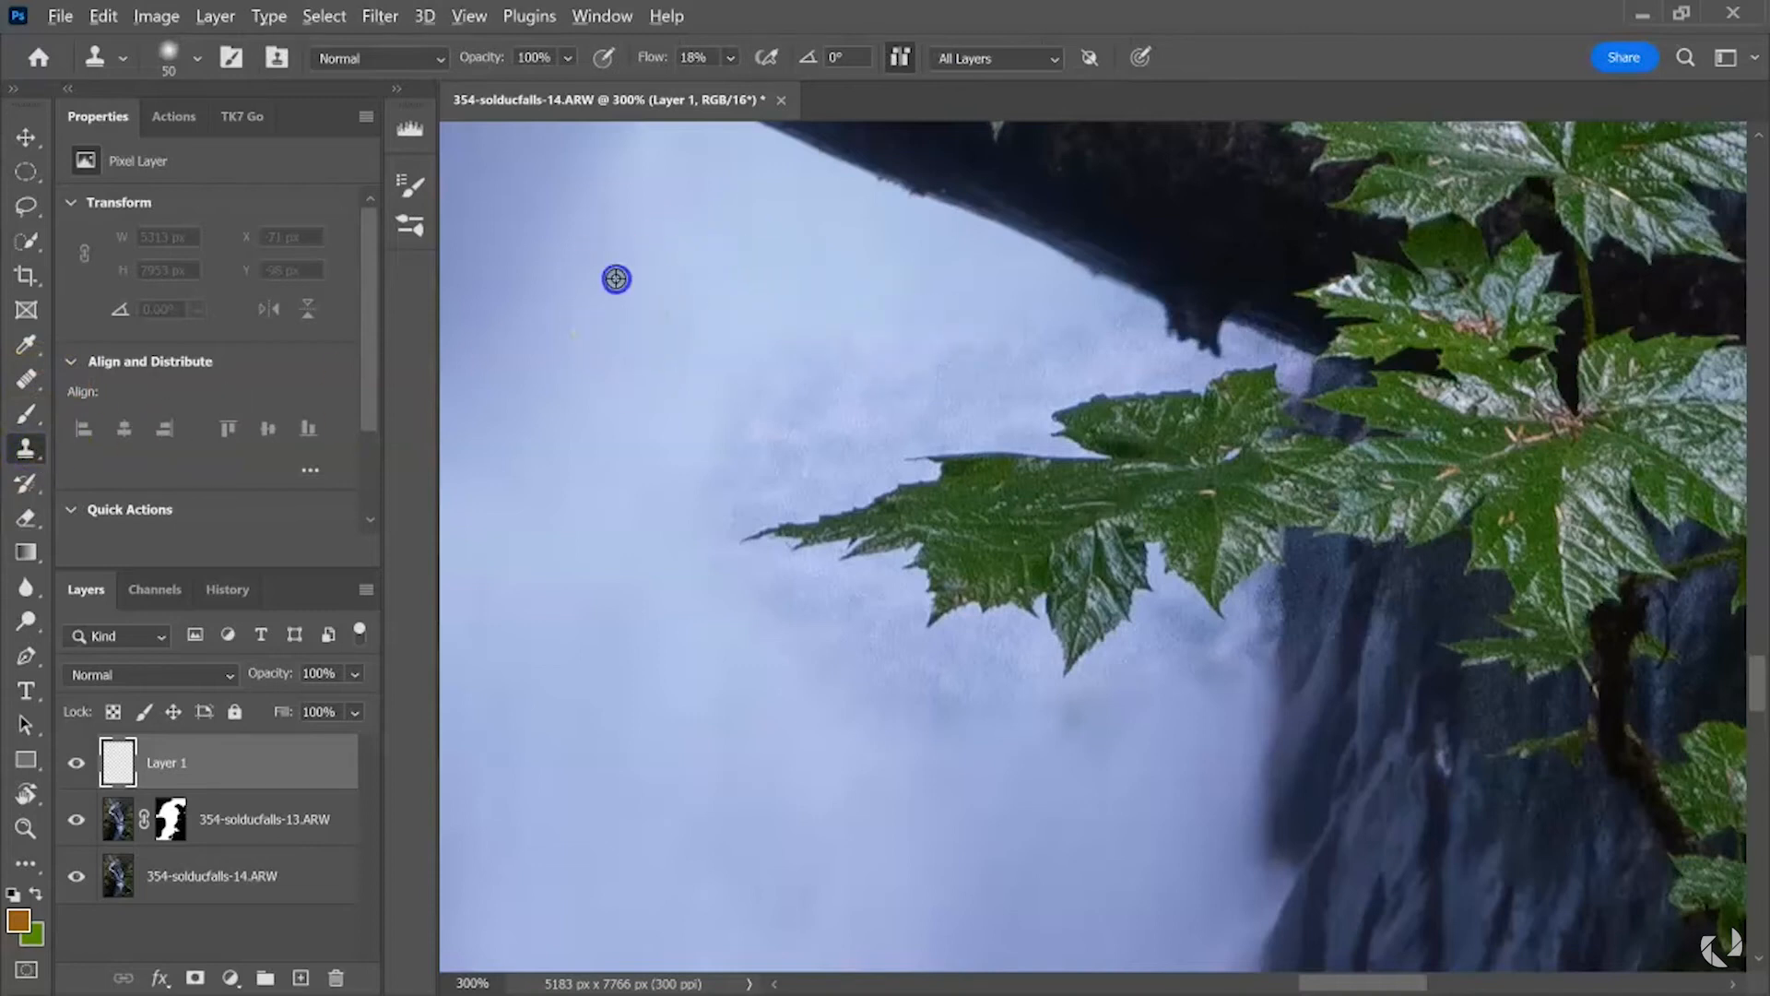
mouse_move(735, 354)
left_mouse_down()
mouse_move(810, 384)
mouse_move(909, 359)
mouse_move(700, 377)
mouse_move(714, 390)
left_mouse_up()
left_click(751, 308, "alt")
left_click(924, 275, "alt")
left_click(976, 380)
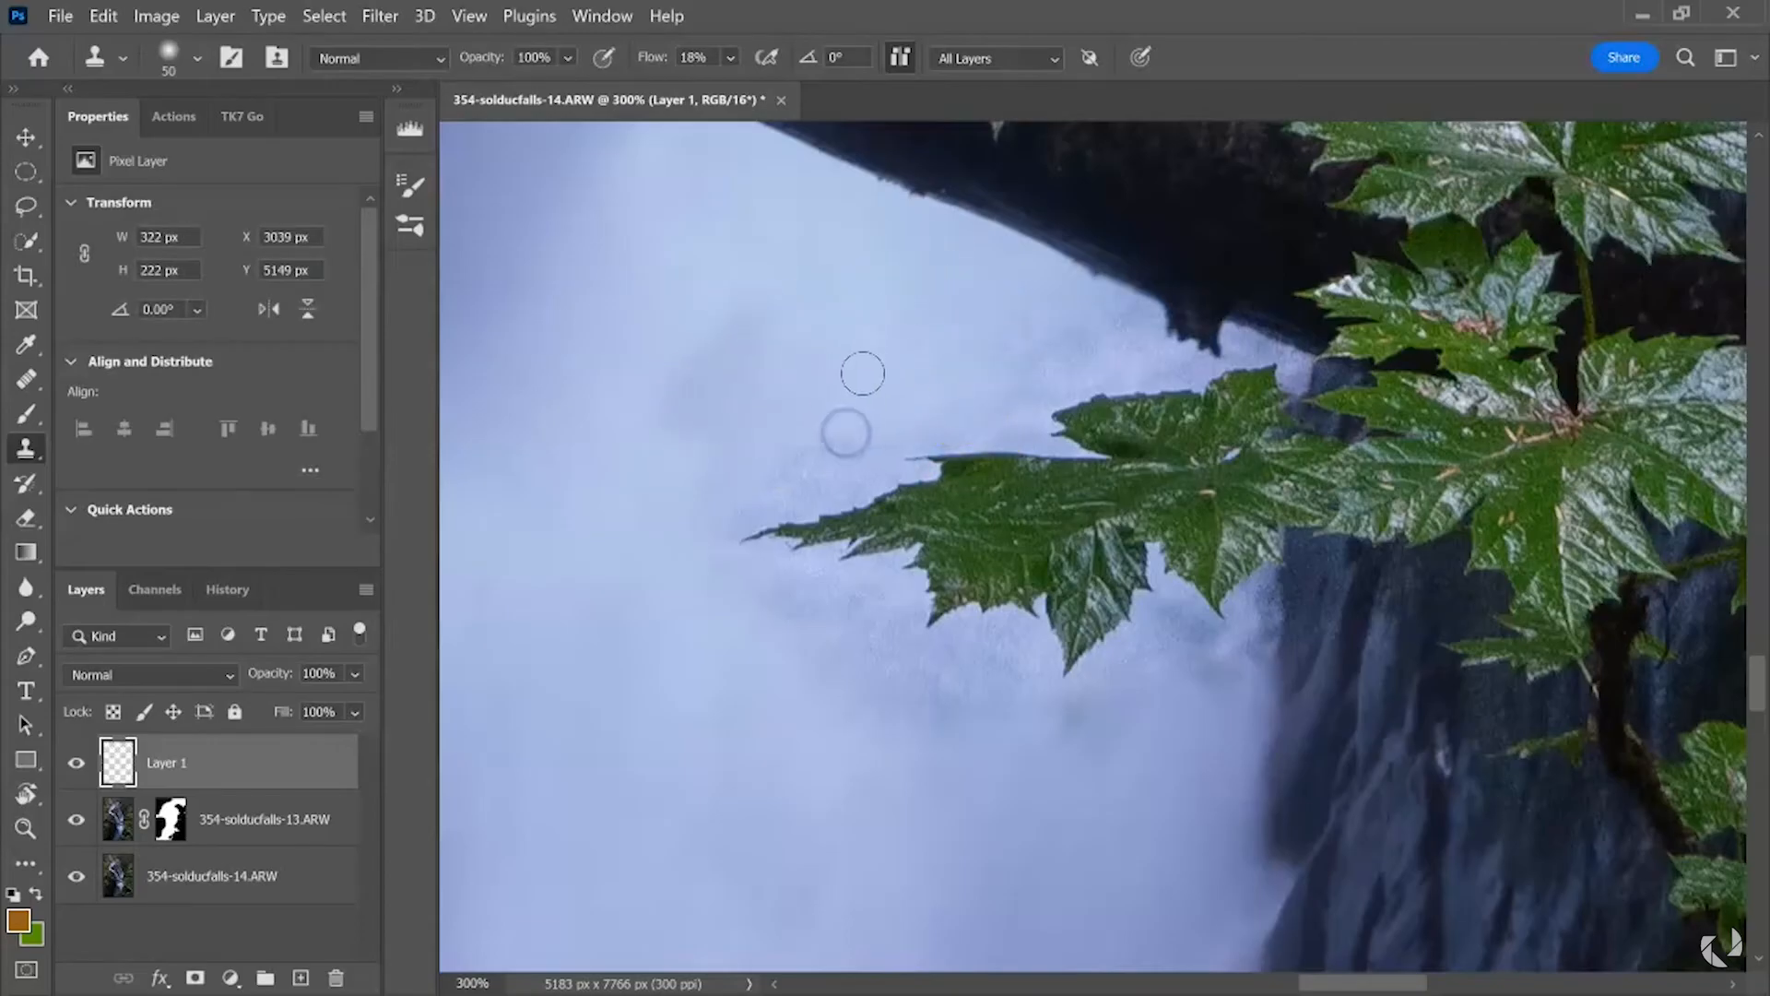
Enlarge the clone stamp to 100 px and smooth the wider water area above and beside the overhanging leaf's tip
key("bracketright")
key("bracketright")
left_click(833, 279)
left_click(731, 360)
left_click(655, 230, "alt")
mouse_move(678, 349)
left_mouse_down()
mouse_move(695, 400)
mouse_move(743, 352)
left_mouse_up()
left_click(836, 399)
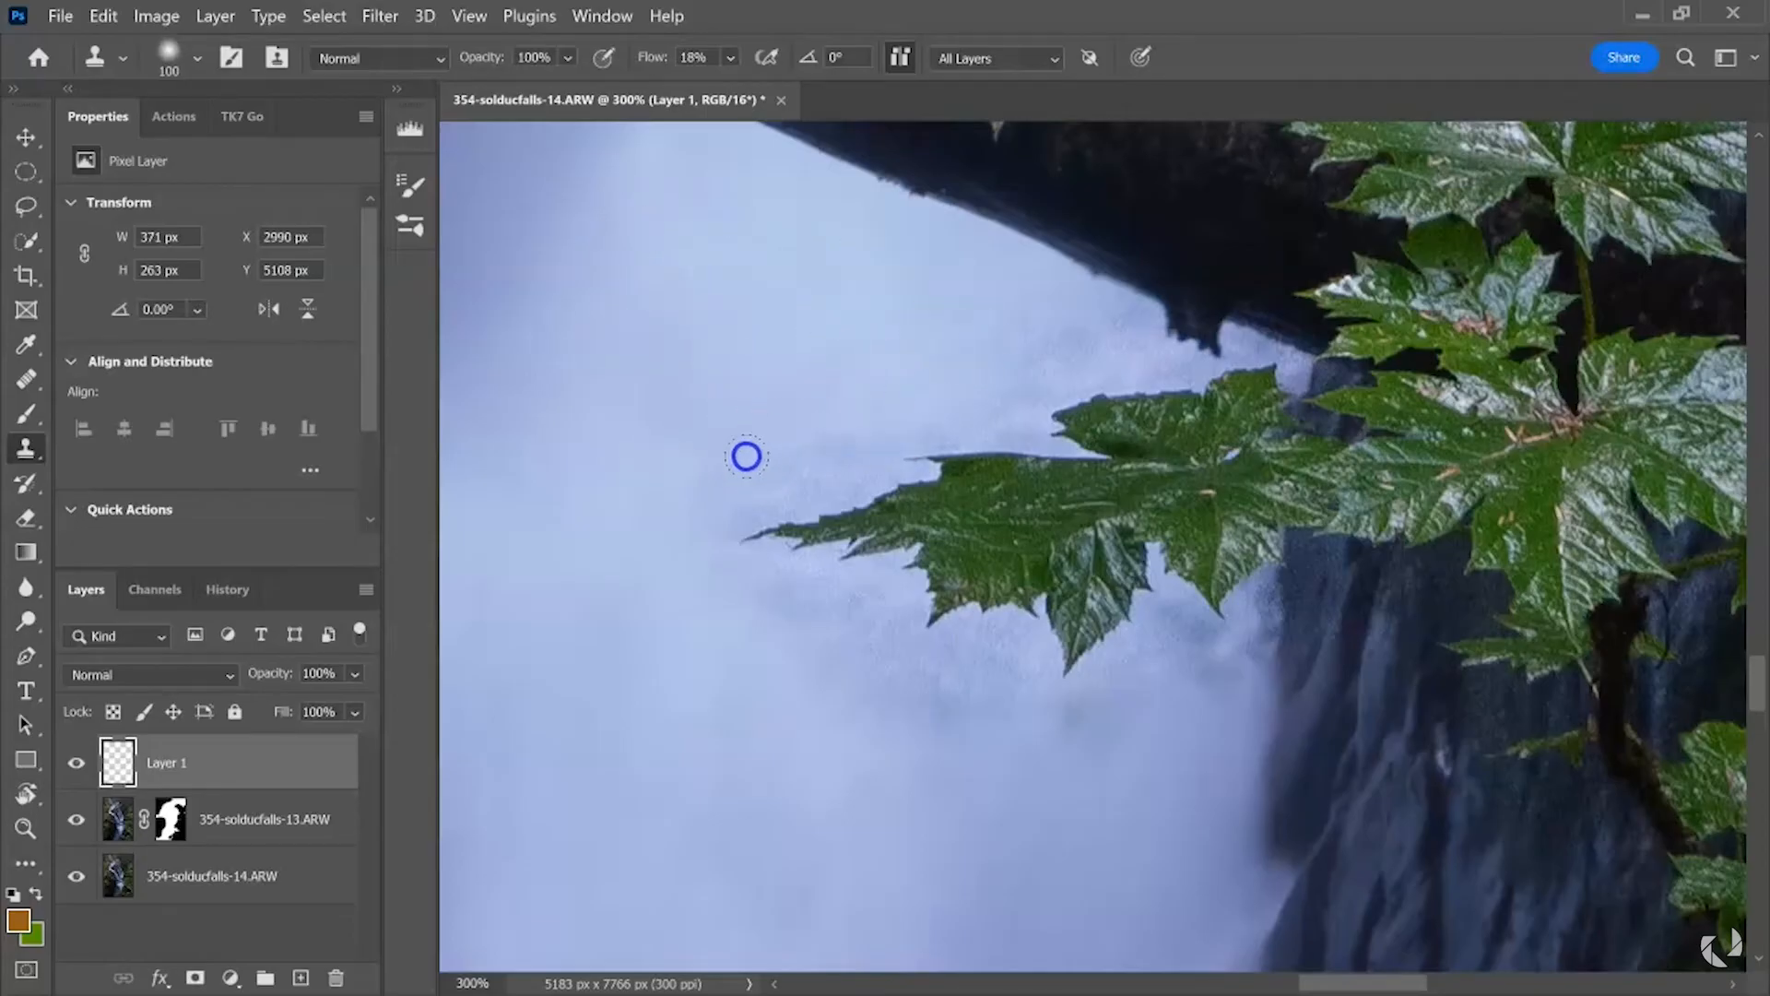
Clone smooth water close to the overhanging leaf's tip and upper edge with a 40 px stamp
key("bracketleft")
left_click(814, 316, "alt")
left_click(823, 436)
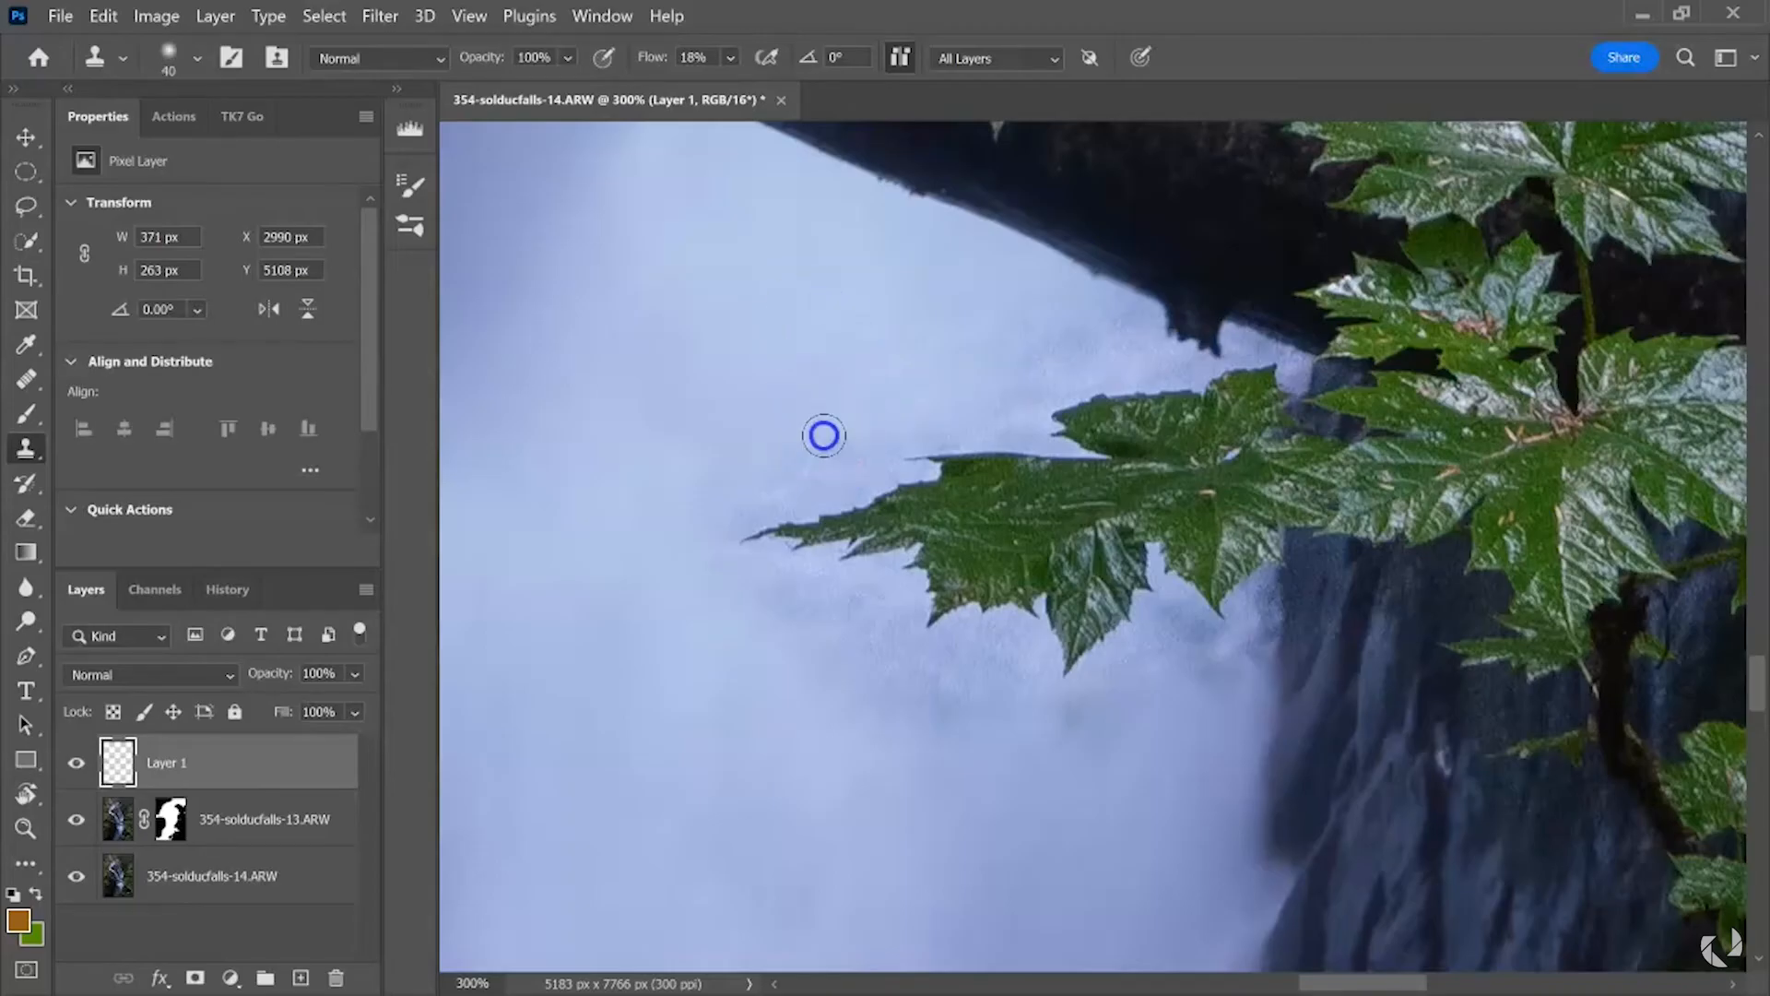
left_click_drag(731, 512, 727, 520)
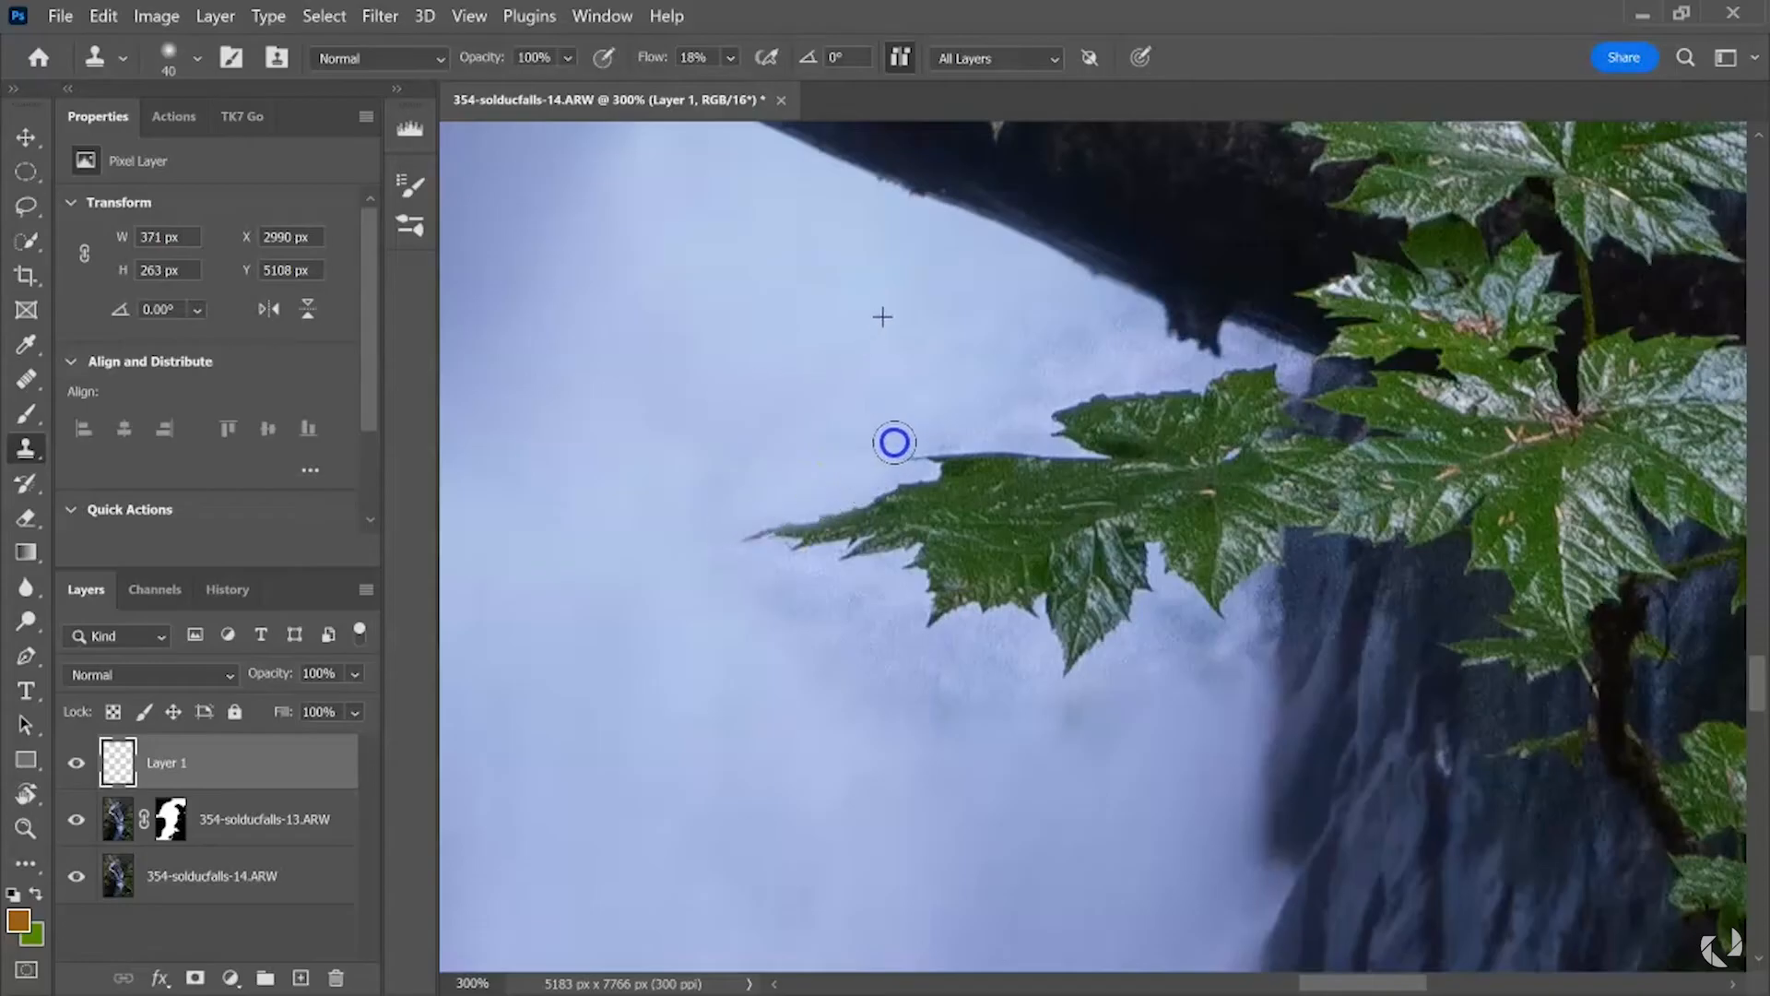
Clone smooth water close along the overhanging leaf's upper edge with a 30 px stamp
key("ctrl+plus")
key("ctrl+plus")
key("ctrl+plus")
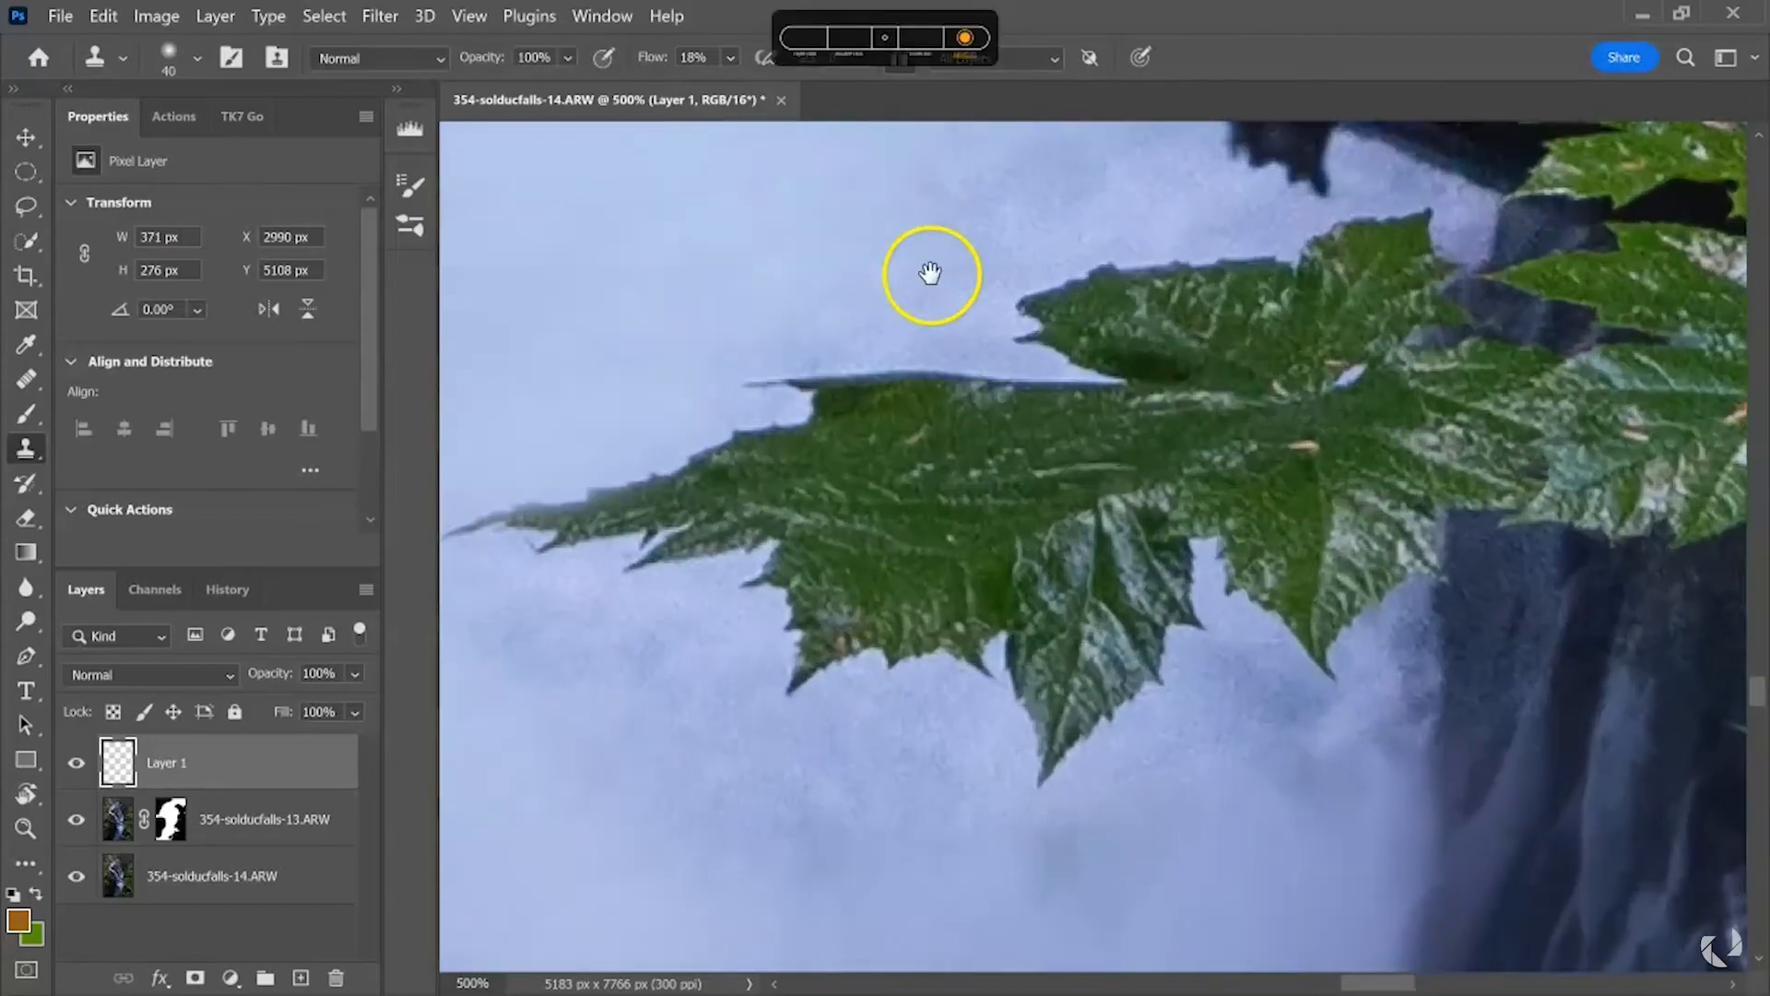
key("ctrl+plus")
key("bracketleft")
key("bracketleft")
key("bracketleft")
key("bracketleft")
left_click_drag(855, 414, 883, 432)
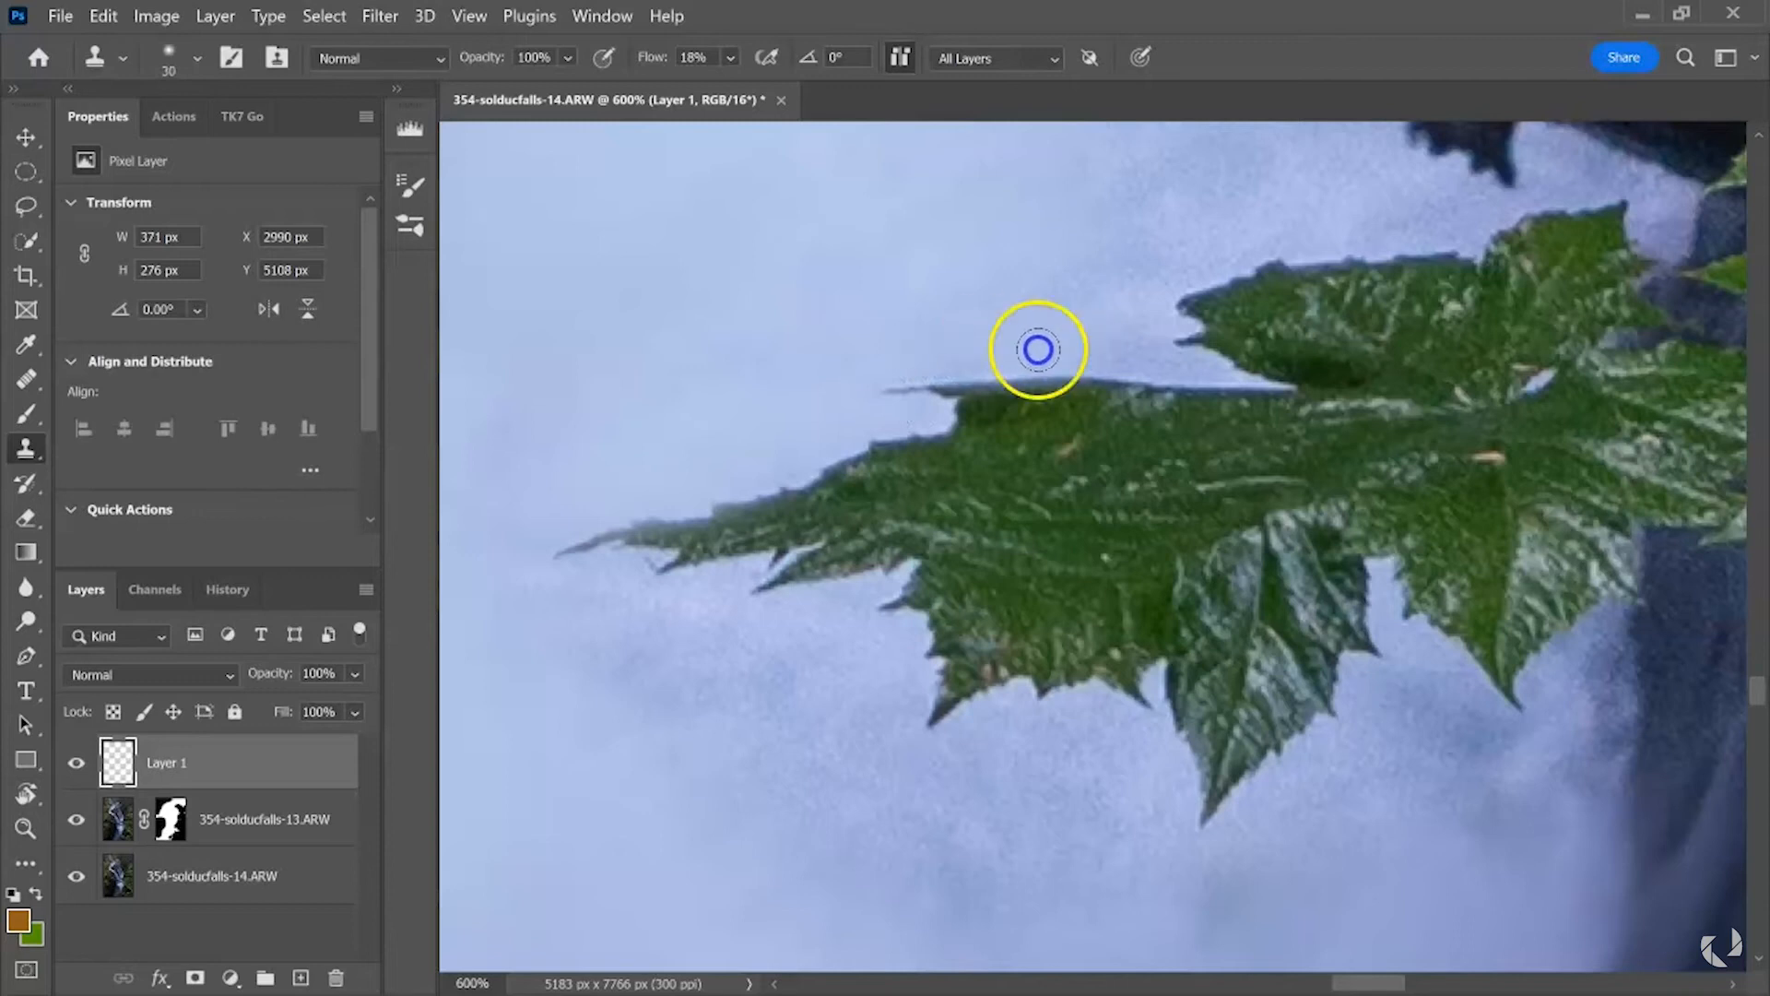
Clone smooth water into the notch between the overhanging leaf's upper lobes with a 15 px stamp
key("bracketleft")
key("bracketleft")
mouse_move(1189, 354)
left_mouse_down()
mouse_move(1123, 365)
mouse_move(1273, 373)
mouse_move(1255, 373)
mouse_move(1278, 343)
mouse_move(1193, 366)
left_mouse_up()
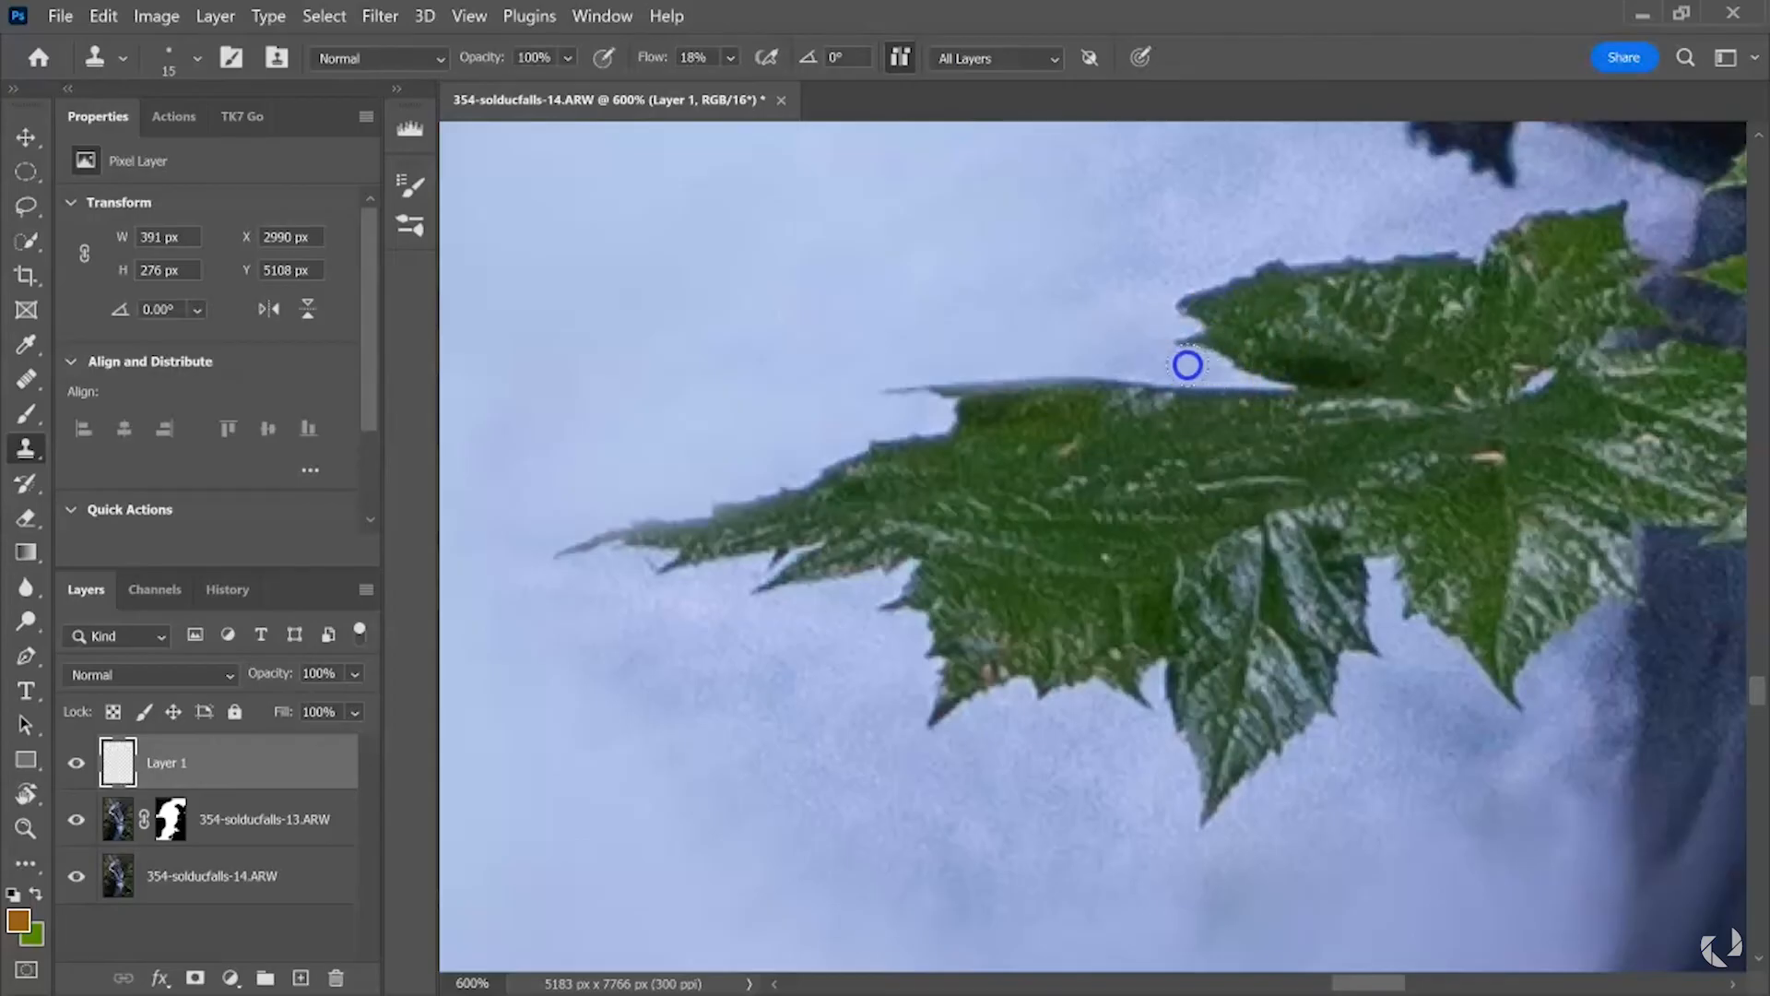
left_click(1114, 258, "alt")
left_click(1018, 276, "alt")
Enlarge the clone stamp to 35 px and smooth the water between the leaf's upper lobe and the log
left_click_drag(1157, 215, 952, 360)
key("bracketright")
key("bracketright")
key("bracketright")
key("bracketright")
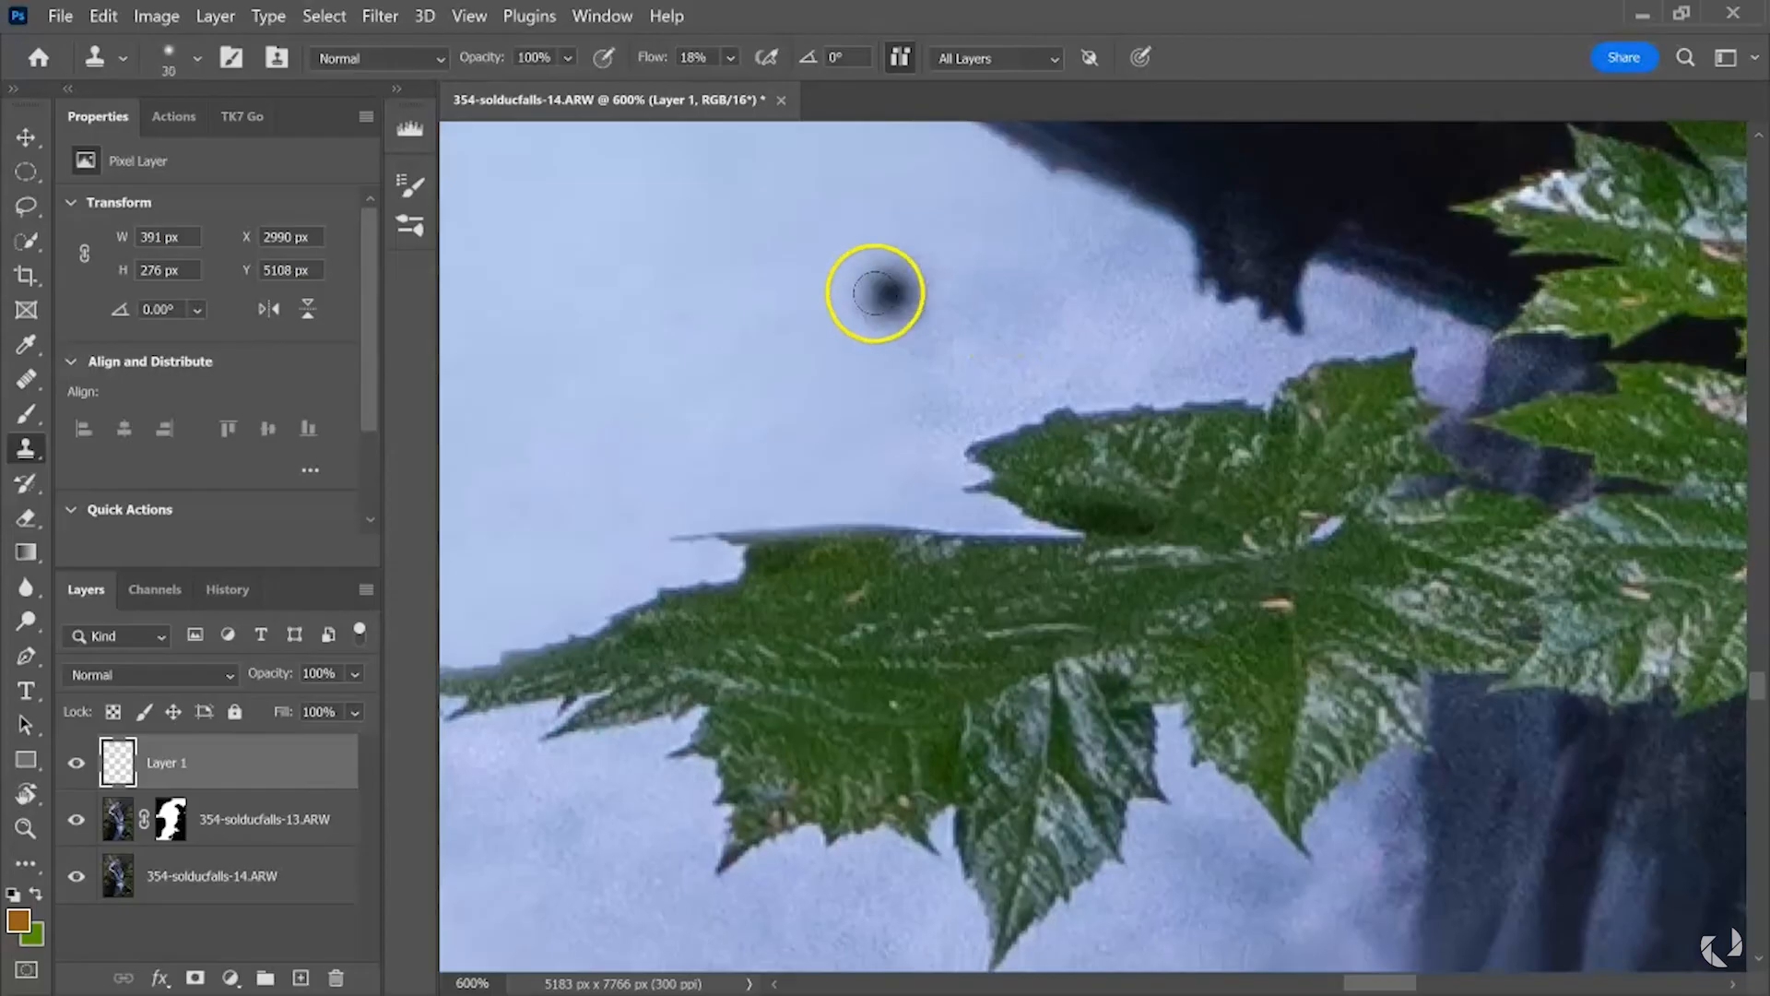
left_click(628, 218, "alt")
mouse_move(958, 295)
left_mouse_down()
mouse_move(942, 237)
mouse_move(995, 244)
left_mouse_up()
mouse_move(1068, 346)
left_mouse_down()
mouse_move(920, 427)
mouse_move(1056, 280)
mouse_move(1150, 299)
left_mouse_up()
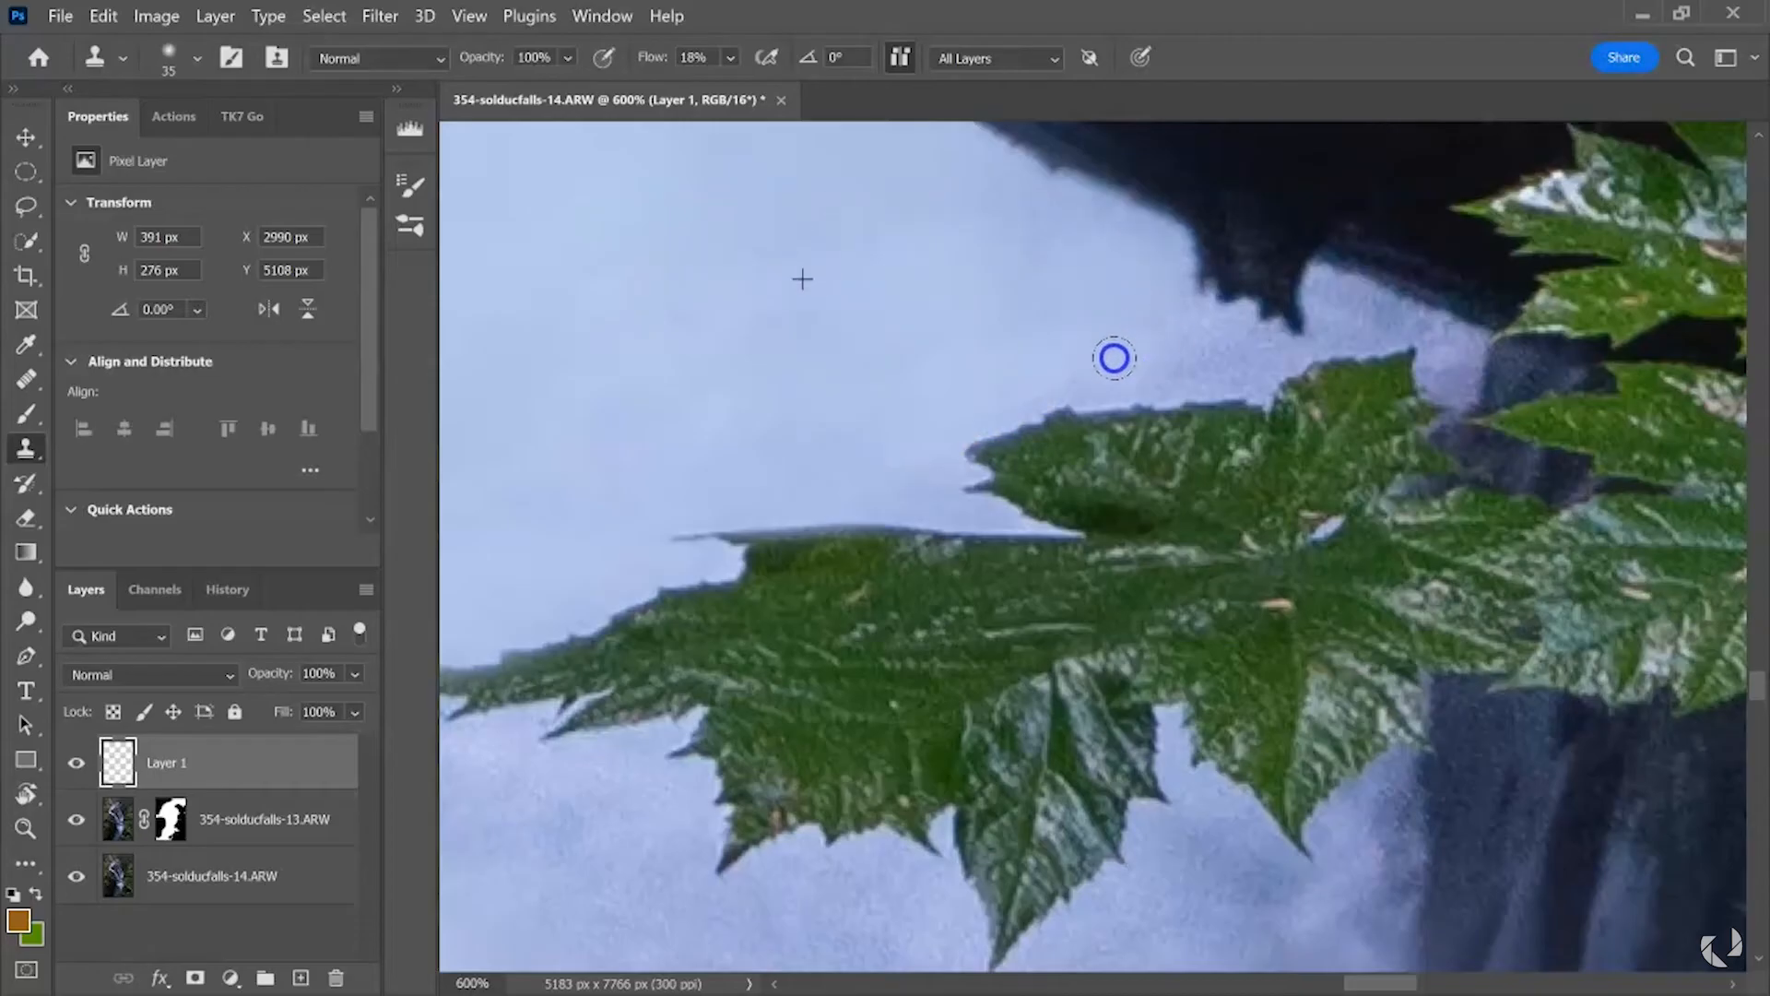
Clone smooth water over the textured area beneath the overhanging leaf's tip and lower points with a 35 px stamp
left_click_drag(1002, 344, 1178, 190)
left_click(697, 829, "alt")
left_click(807, 717)
mouse_move(807, 717)
left_mouse_down()
mouse_move(822, 621)
mouse_move(798, 571)
left_mouse_up()
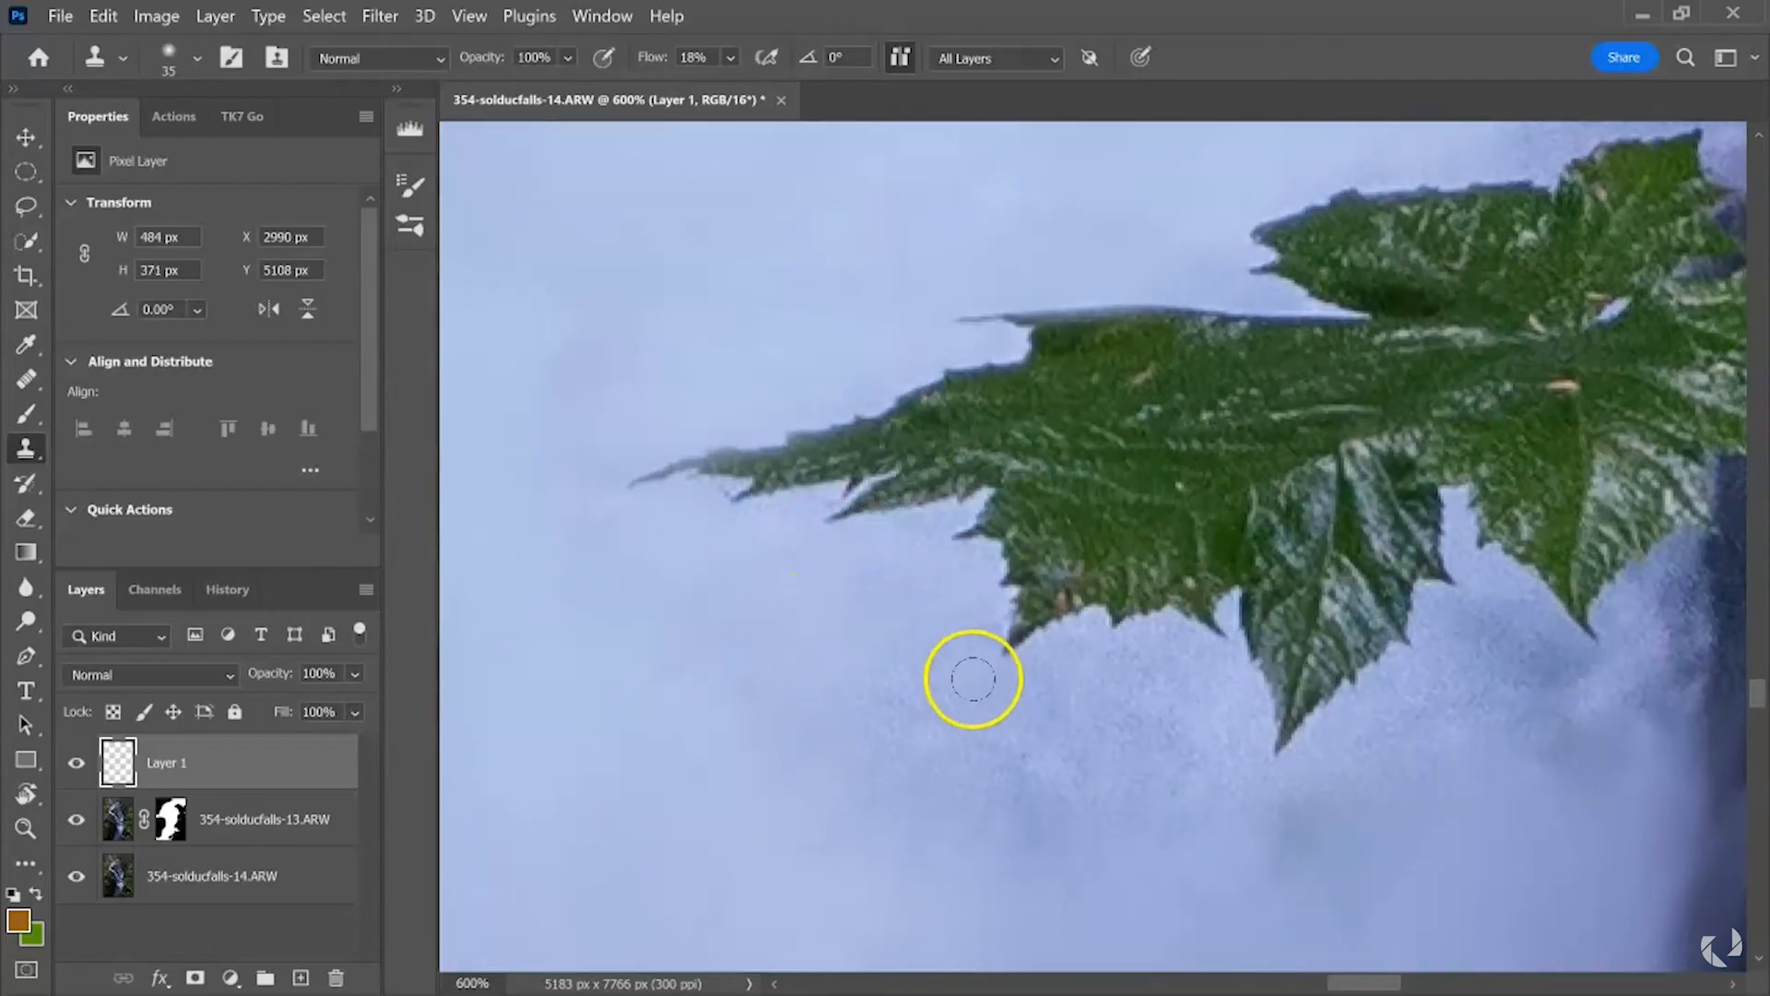
left_click(735, 851, "alt")
left_click(911, 687)
mouse_move(910, 687)
left_mouse_down()
mouse_move(905, 802)
mouse_move(968, 770)
left_mouse_up()
mouse_move(1037, 729)
left_mouse_down()
mouse_move(1067, 687)
mouse_move(1091, 790)
mouse_move(1166, 692)
left_mouse_up()
mouse_move(822, 703)
left_mouse_down()
mouse_move(968, 427)
mouse_move(980, 506)
mouse_move(921, 516)
left_mouse_up()
left_click(833, 633, "alt")
left_click(975, 484)
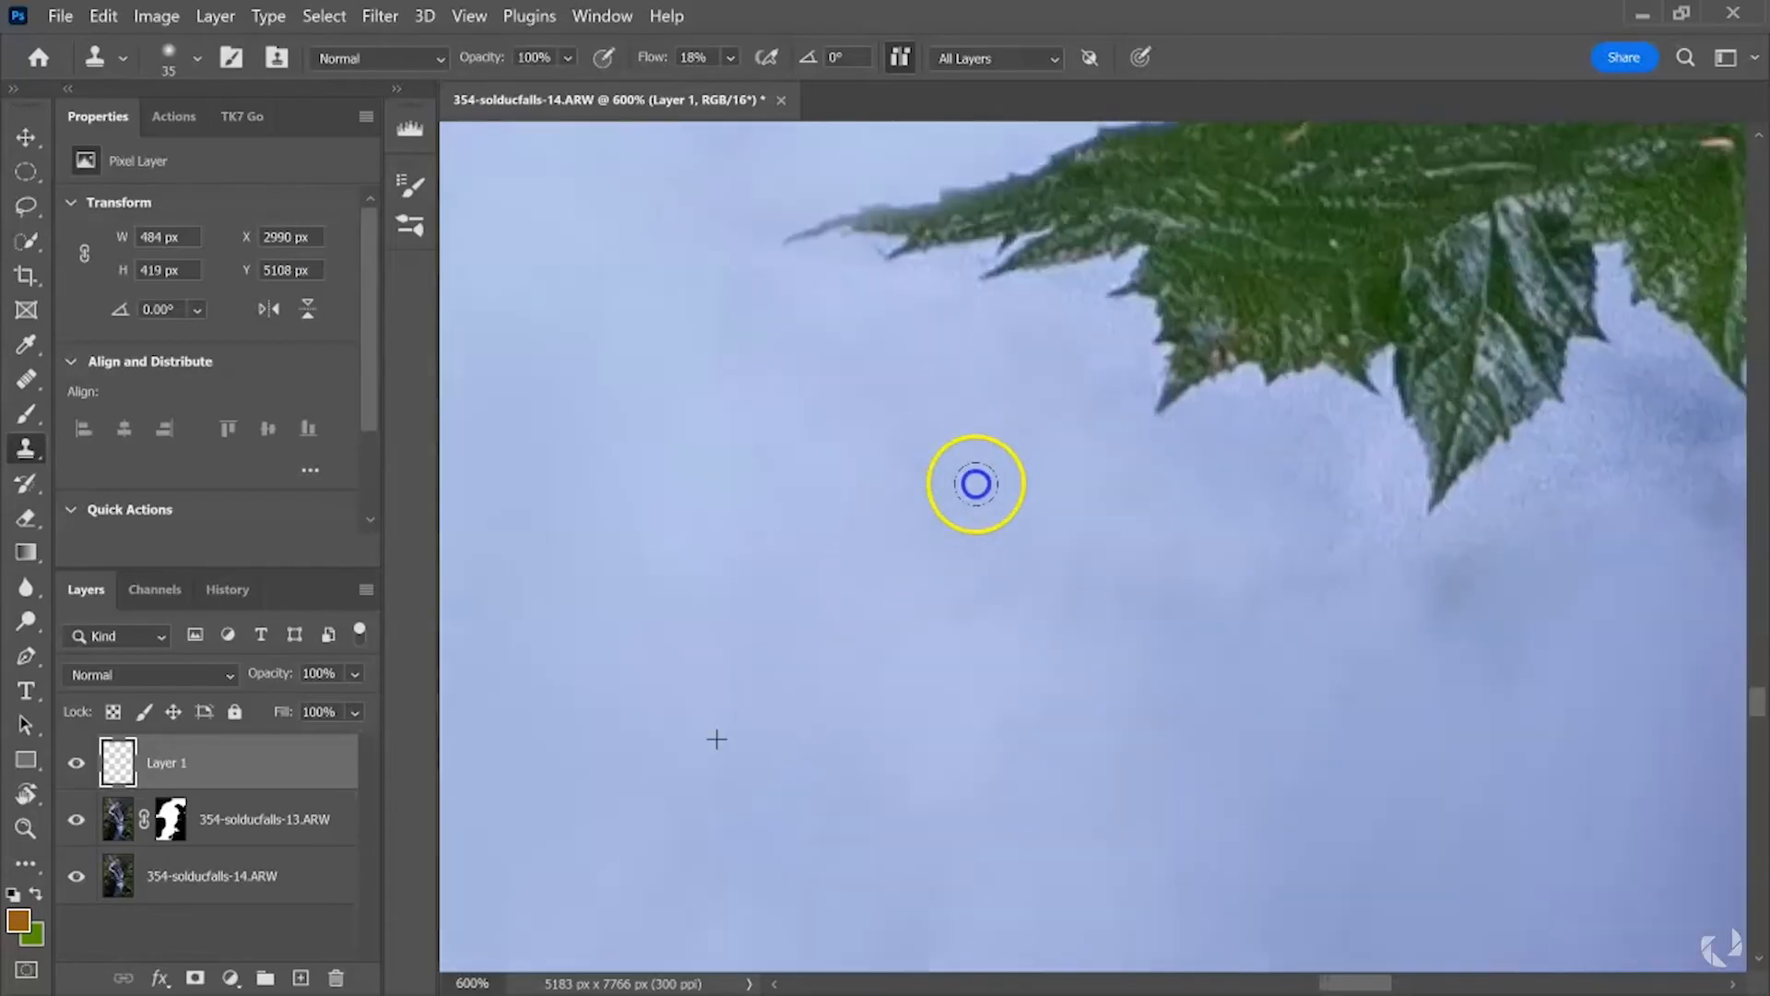
Heal uneven patches in the water around the overhanging leaf's tip with a 50 px Healing Brush
scroll(1060, 411, "down", 4)
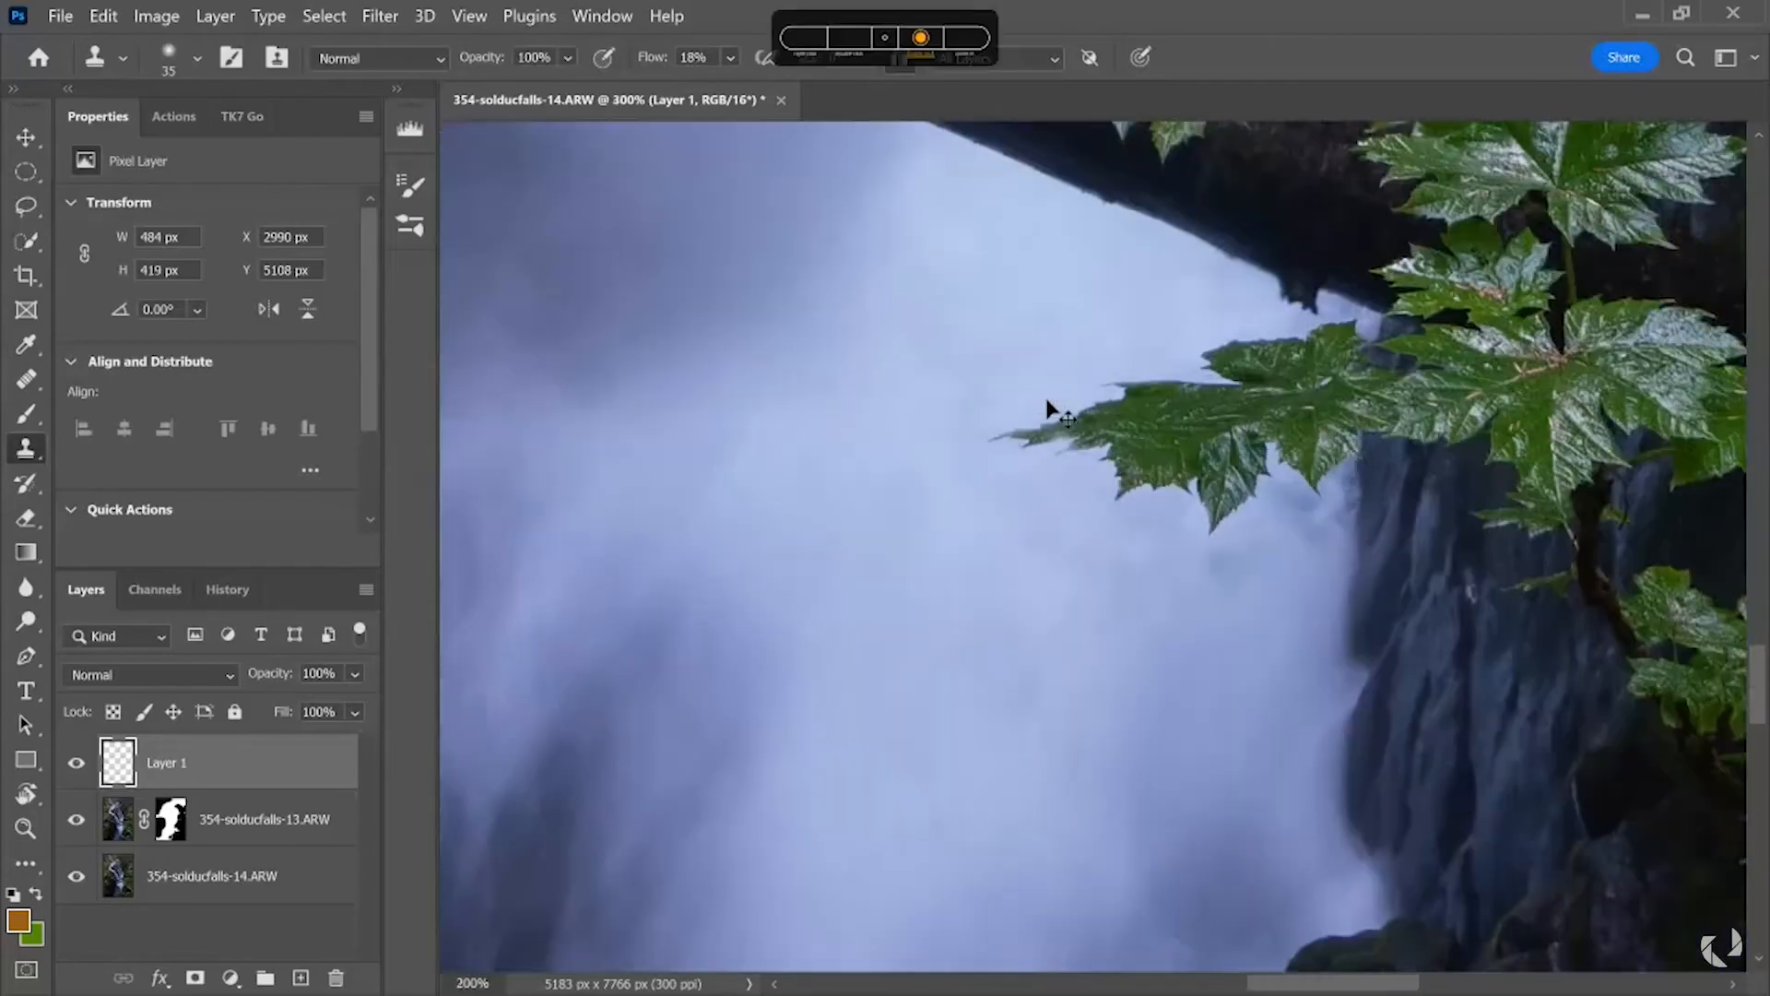
scroll(916, 652, "up", 4)
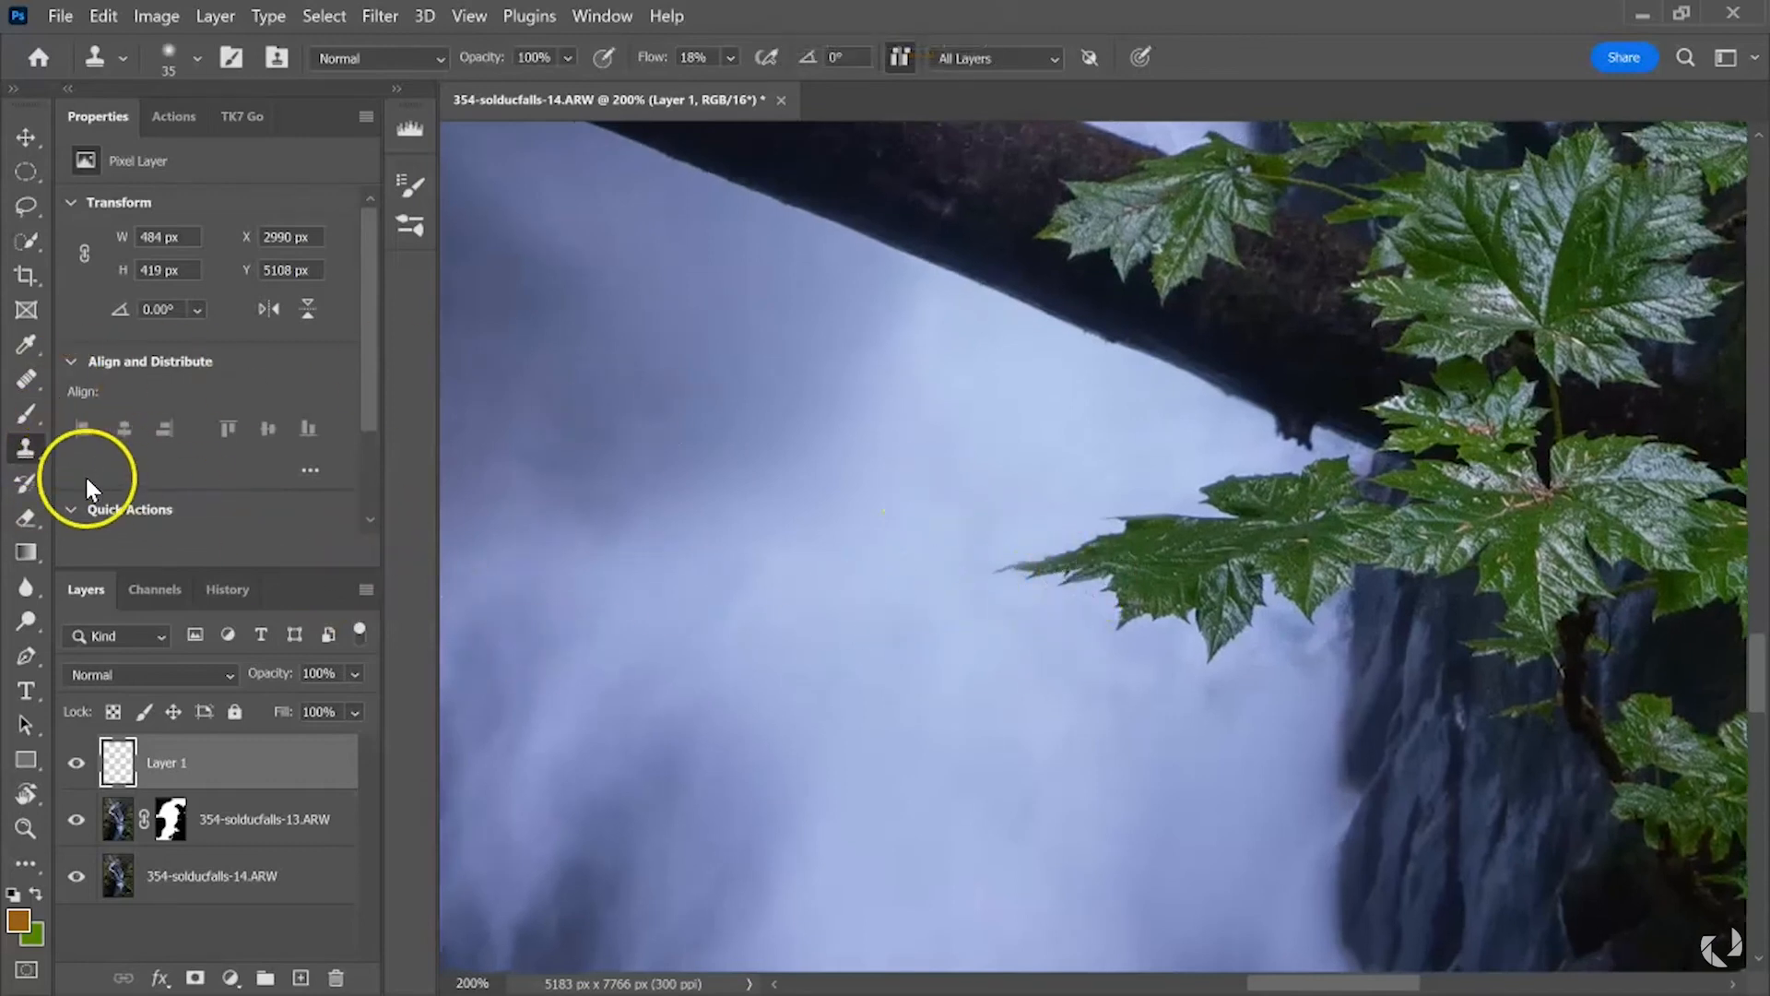
left_click(33, 378)
left_click(977, 427, "alt")
key("]")
key("]")
key("]")
key("]")
left_click(987, 407)
left_click(1050, 503)
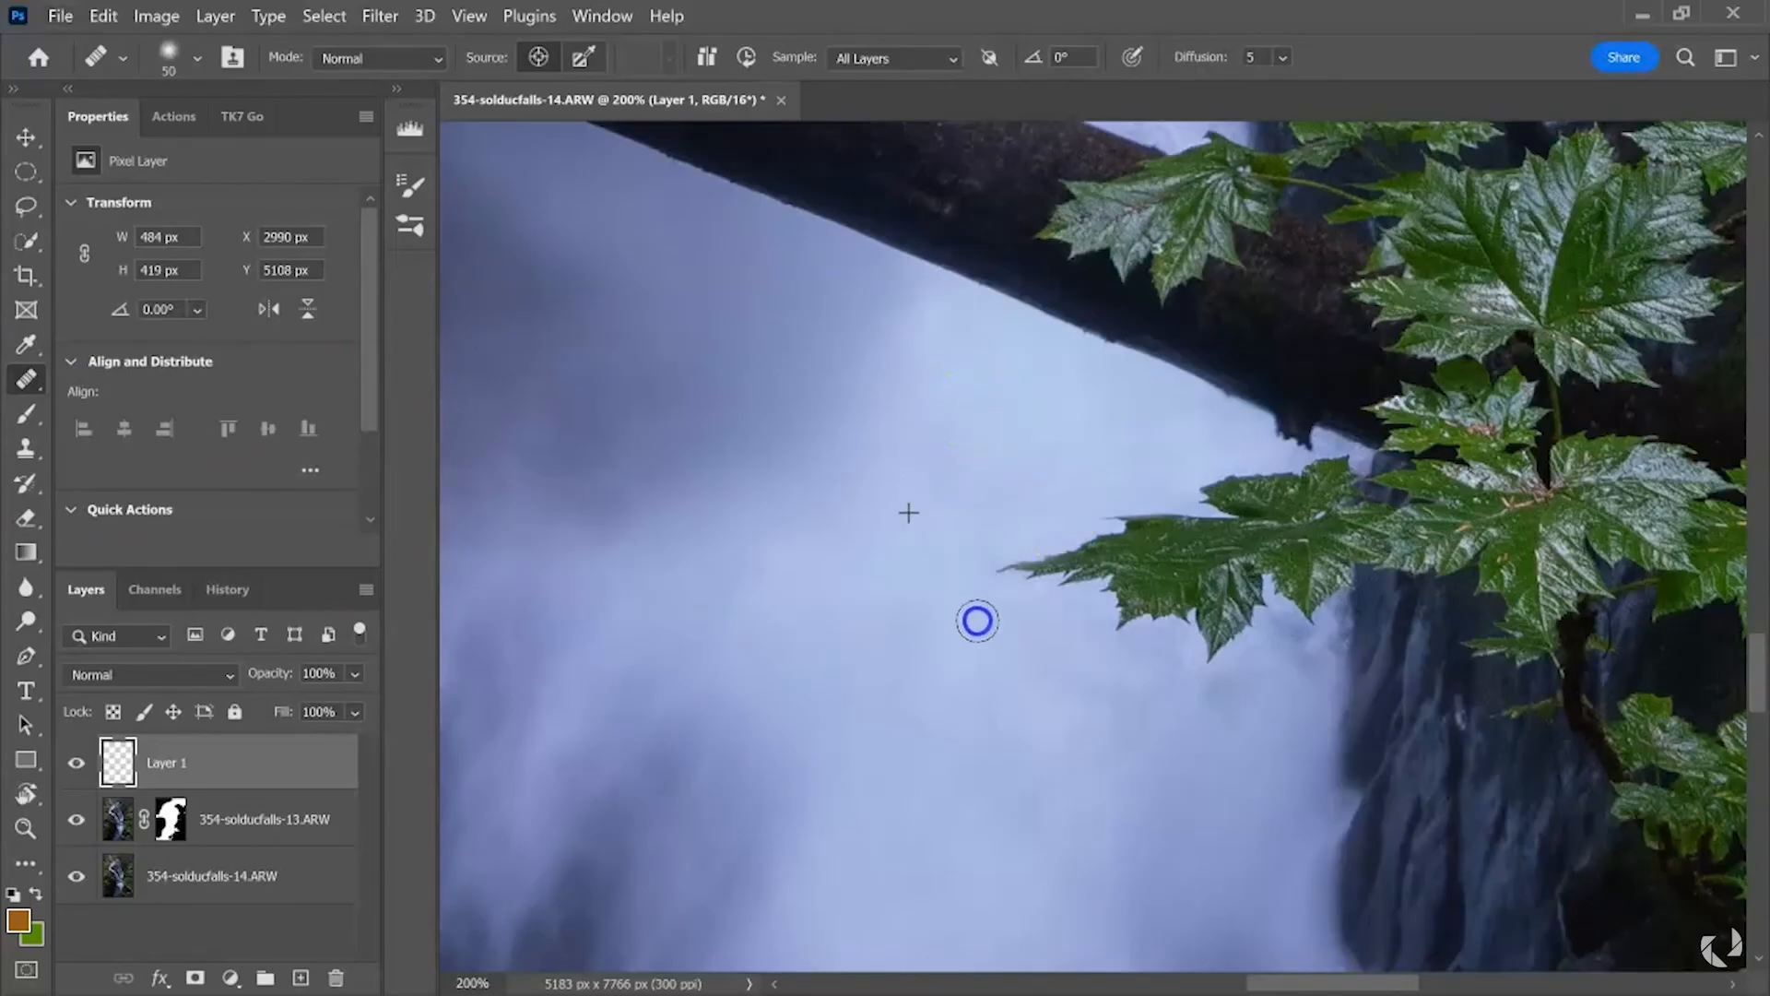
left_click(983, 774, "alt")
left_click(1055, 672)
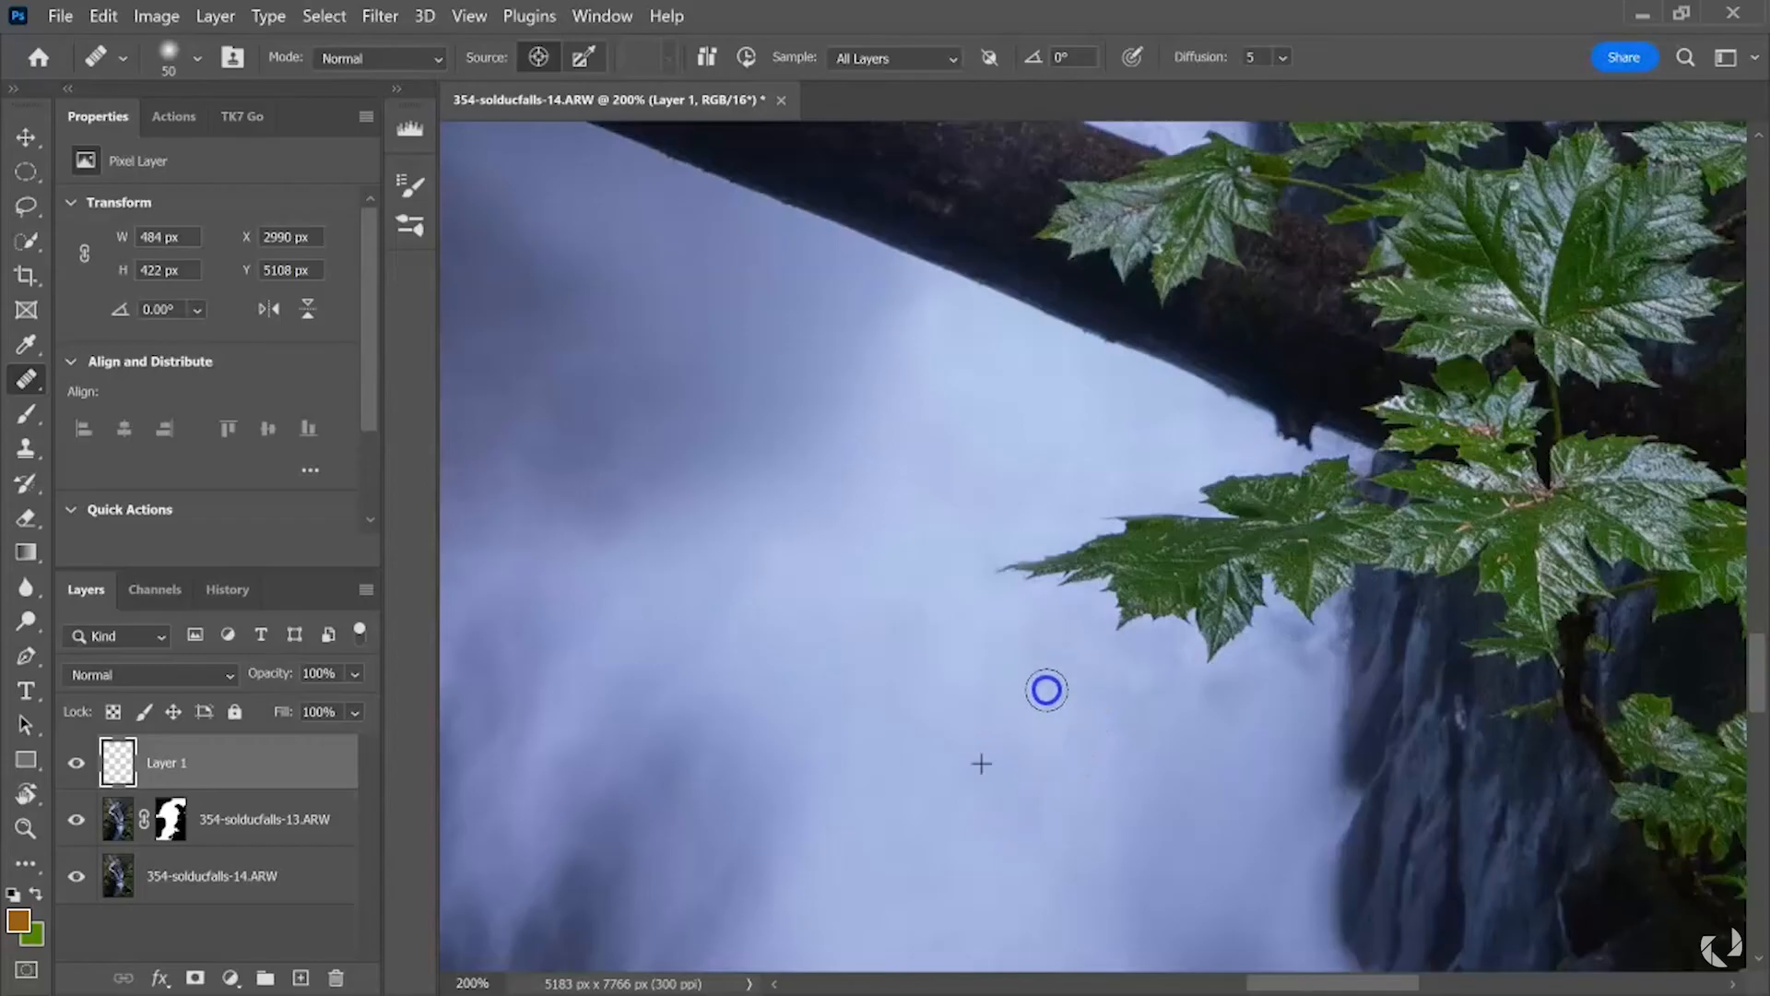
Heal the blotchy water beneath the overhanging leaf's lower points toward the rock wall, sampling from nearby smooth water
left_click(1115, 783, "alt")
left_click_drag(1119, 703, 1136, 701)
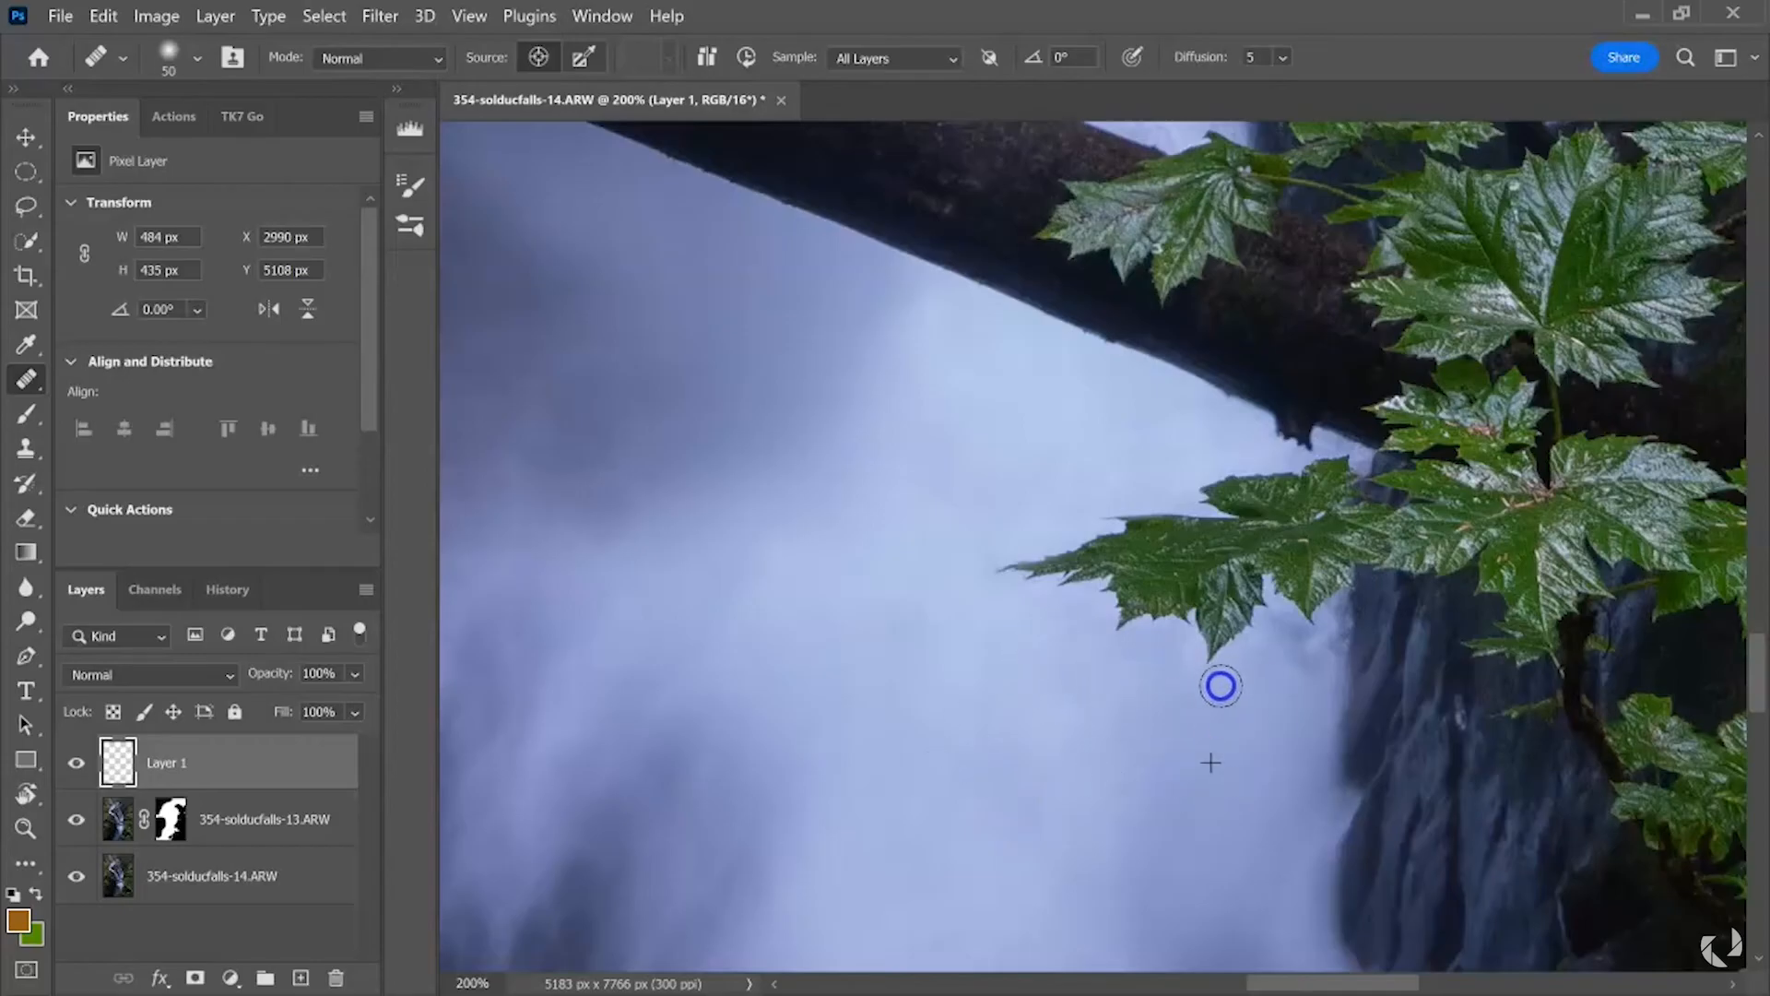
left_click(1162, 683, "alt")
left_click(1153, 741)
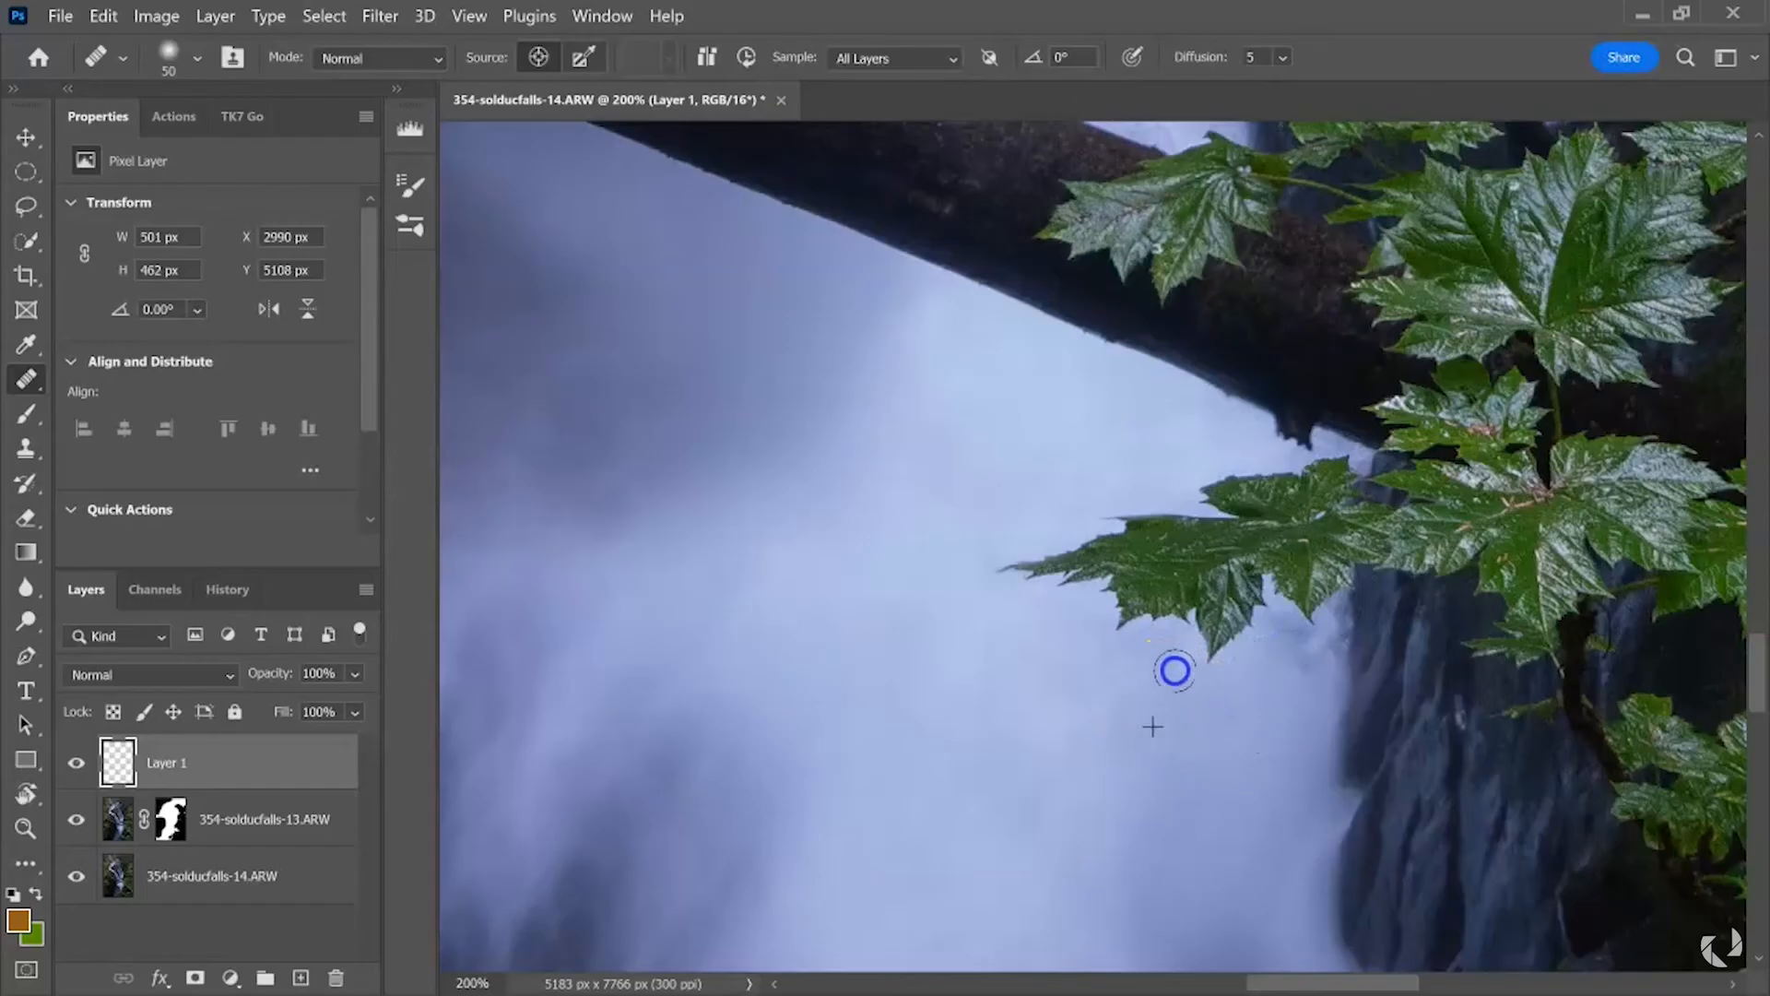
left_click(1260, 711, "alt")
left_click(1245, 718)
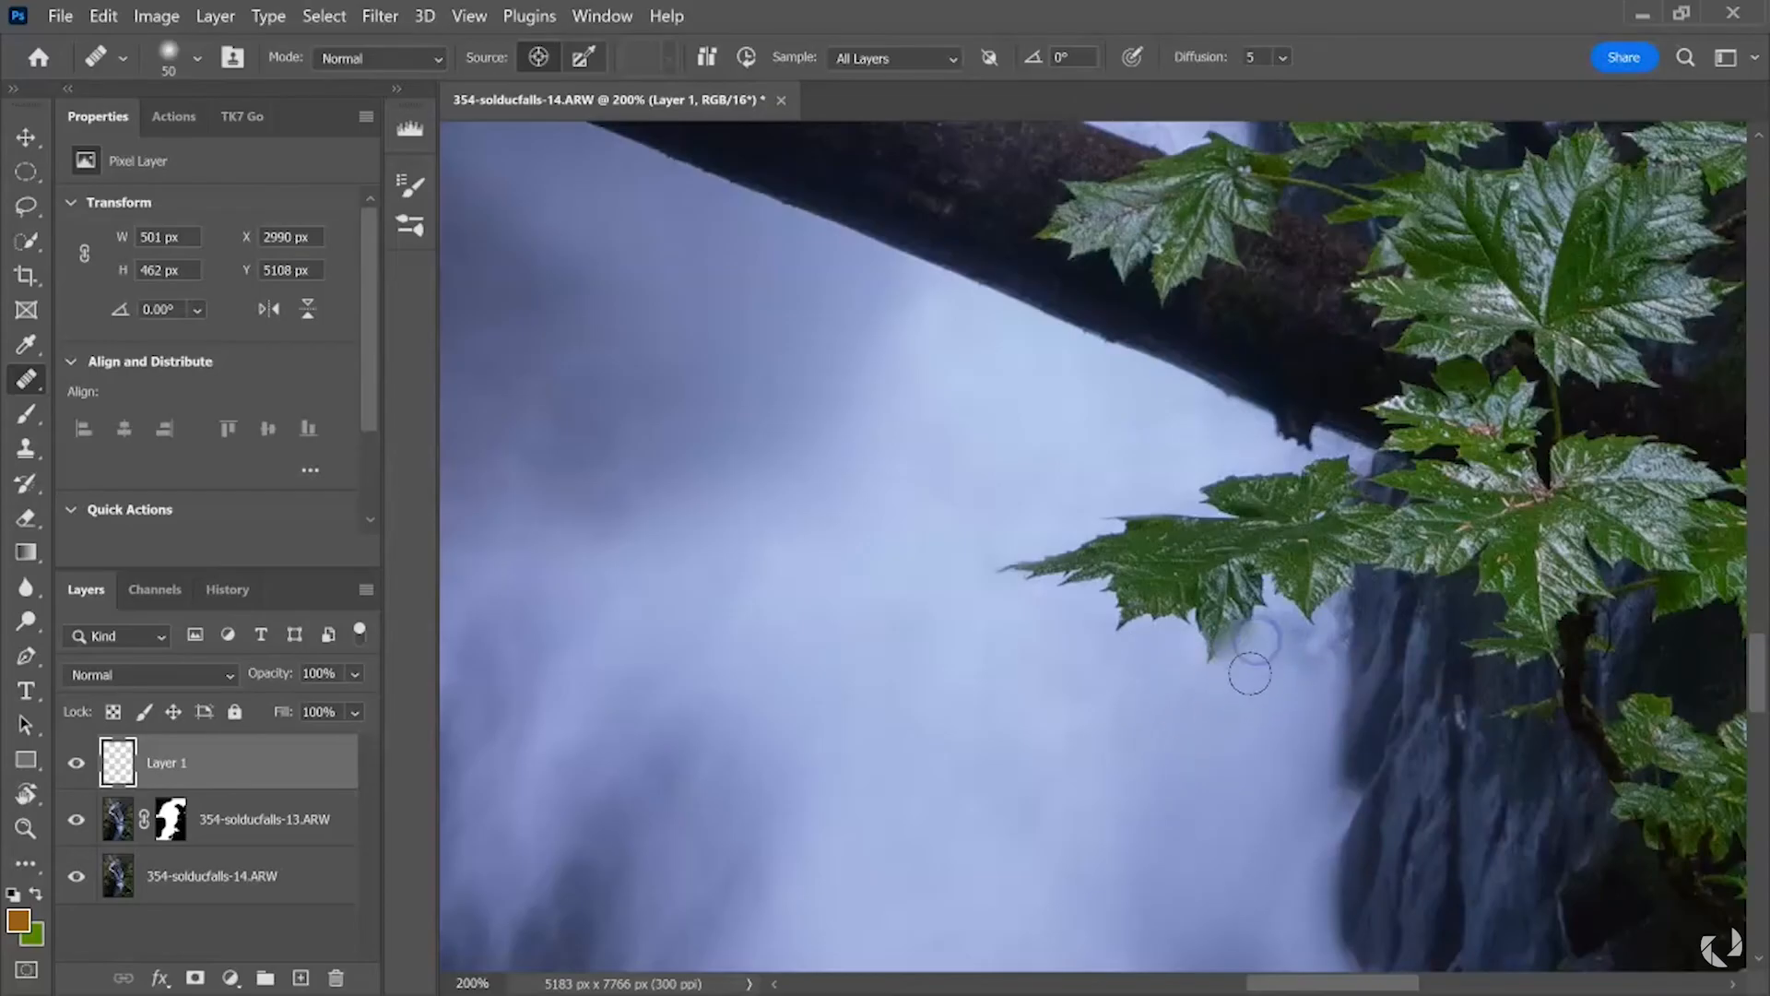
left_click(1244, 715, "alt")
left_click(1259, 672)
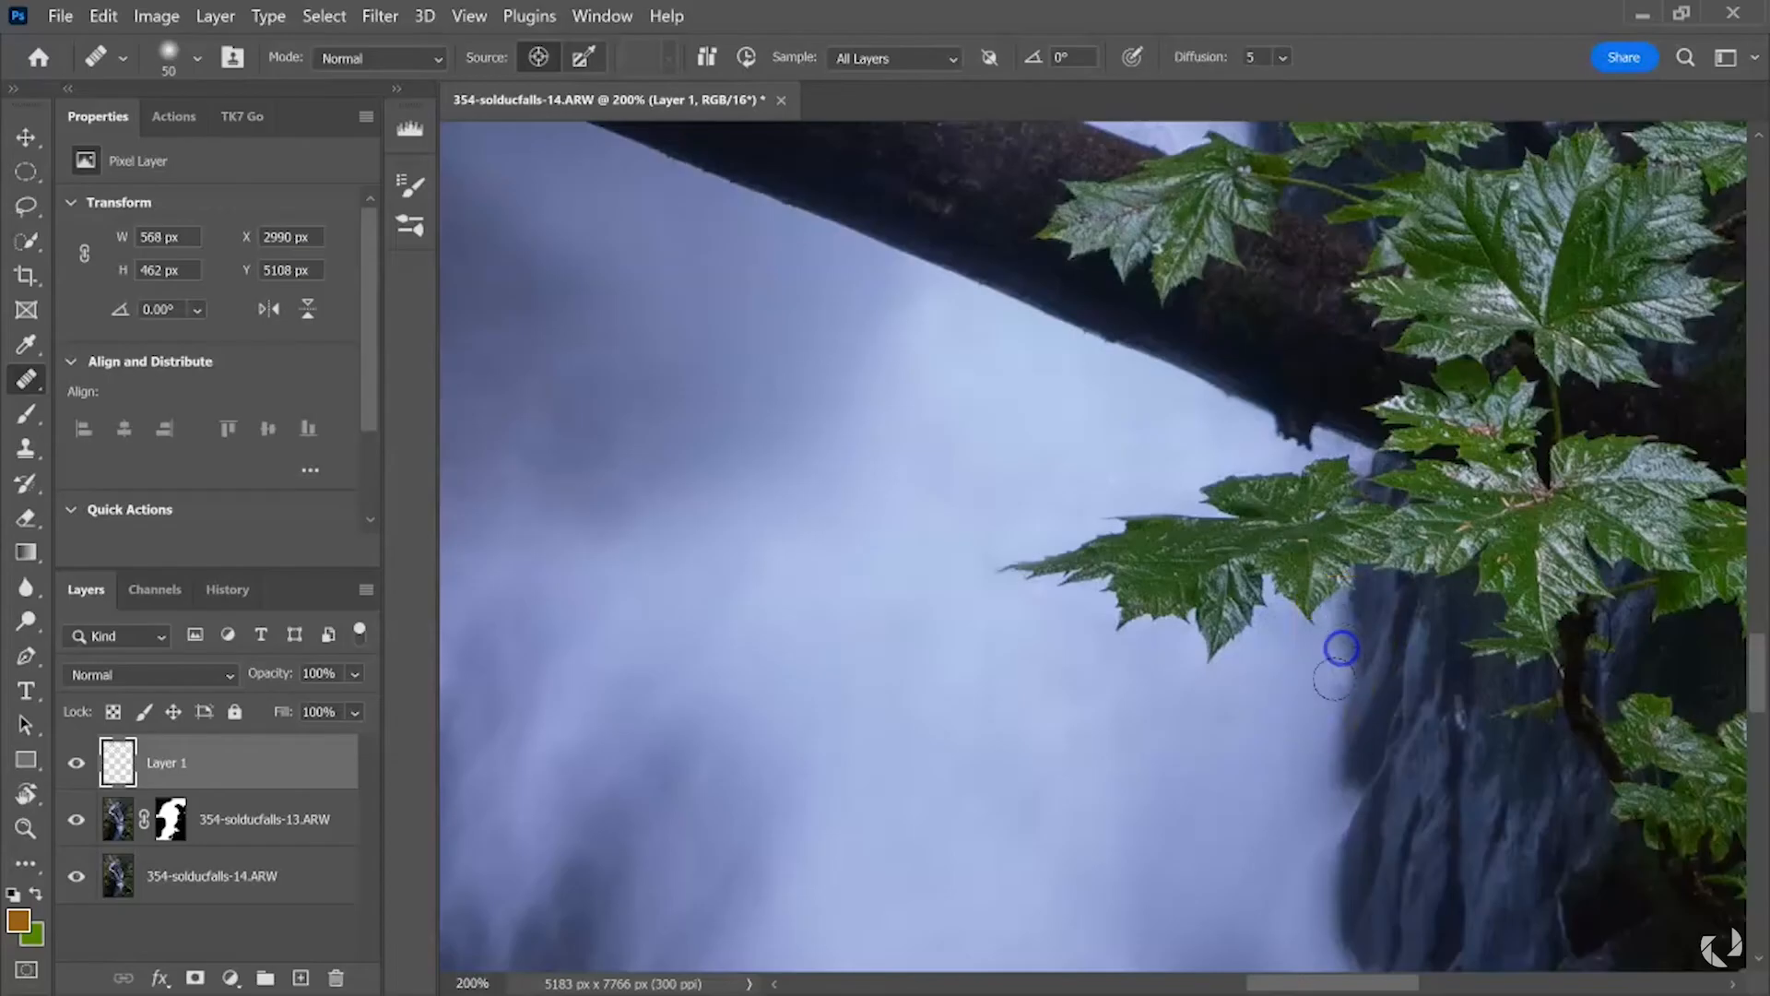
key("ctrl+plus")
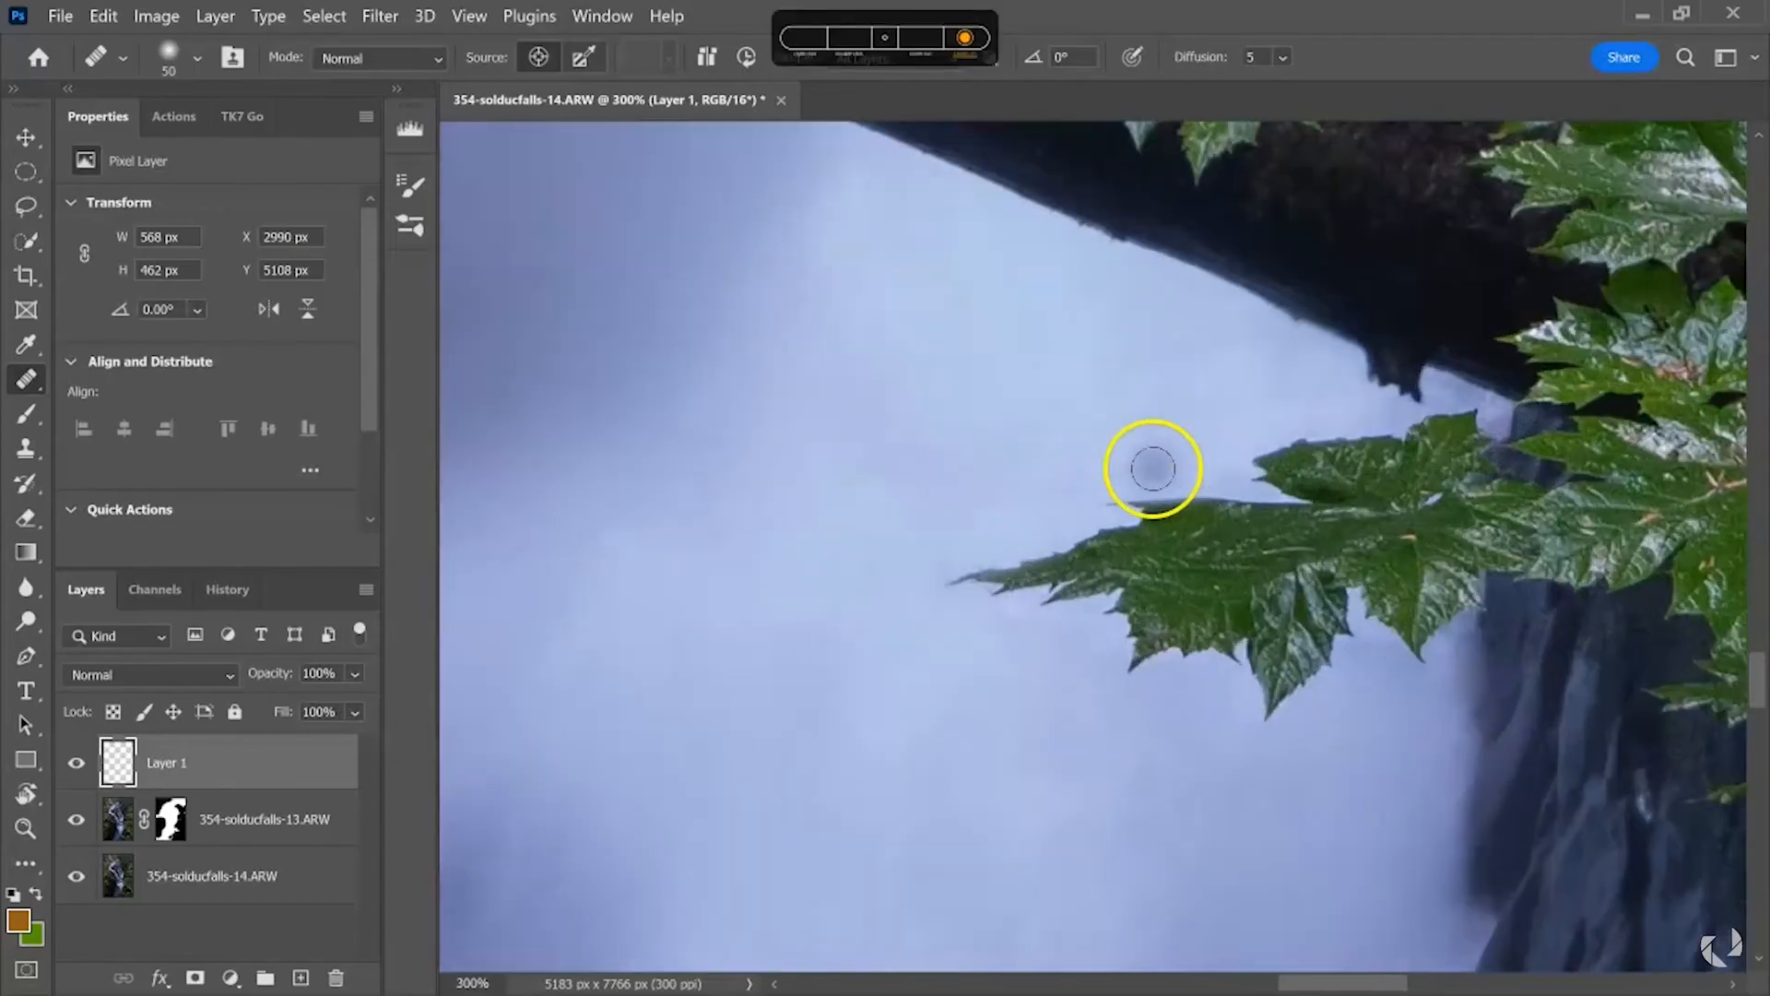
scroll(1152, 468, "up", 1)
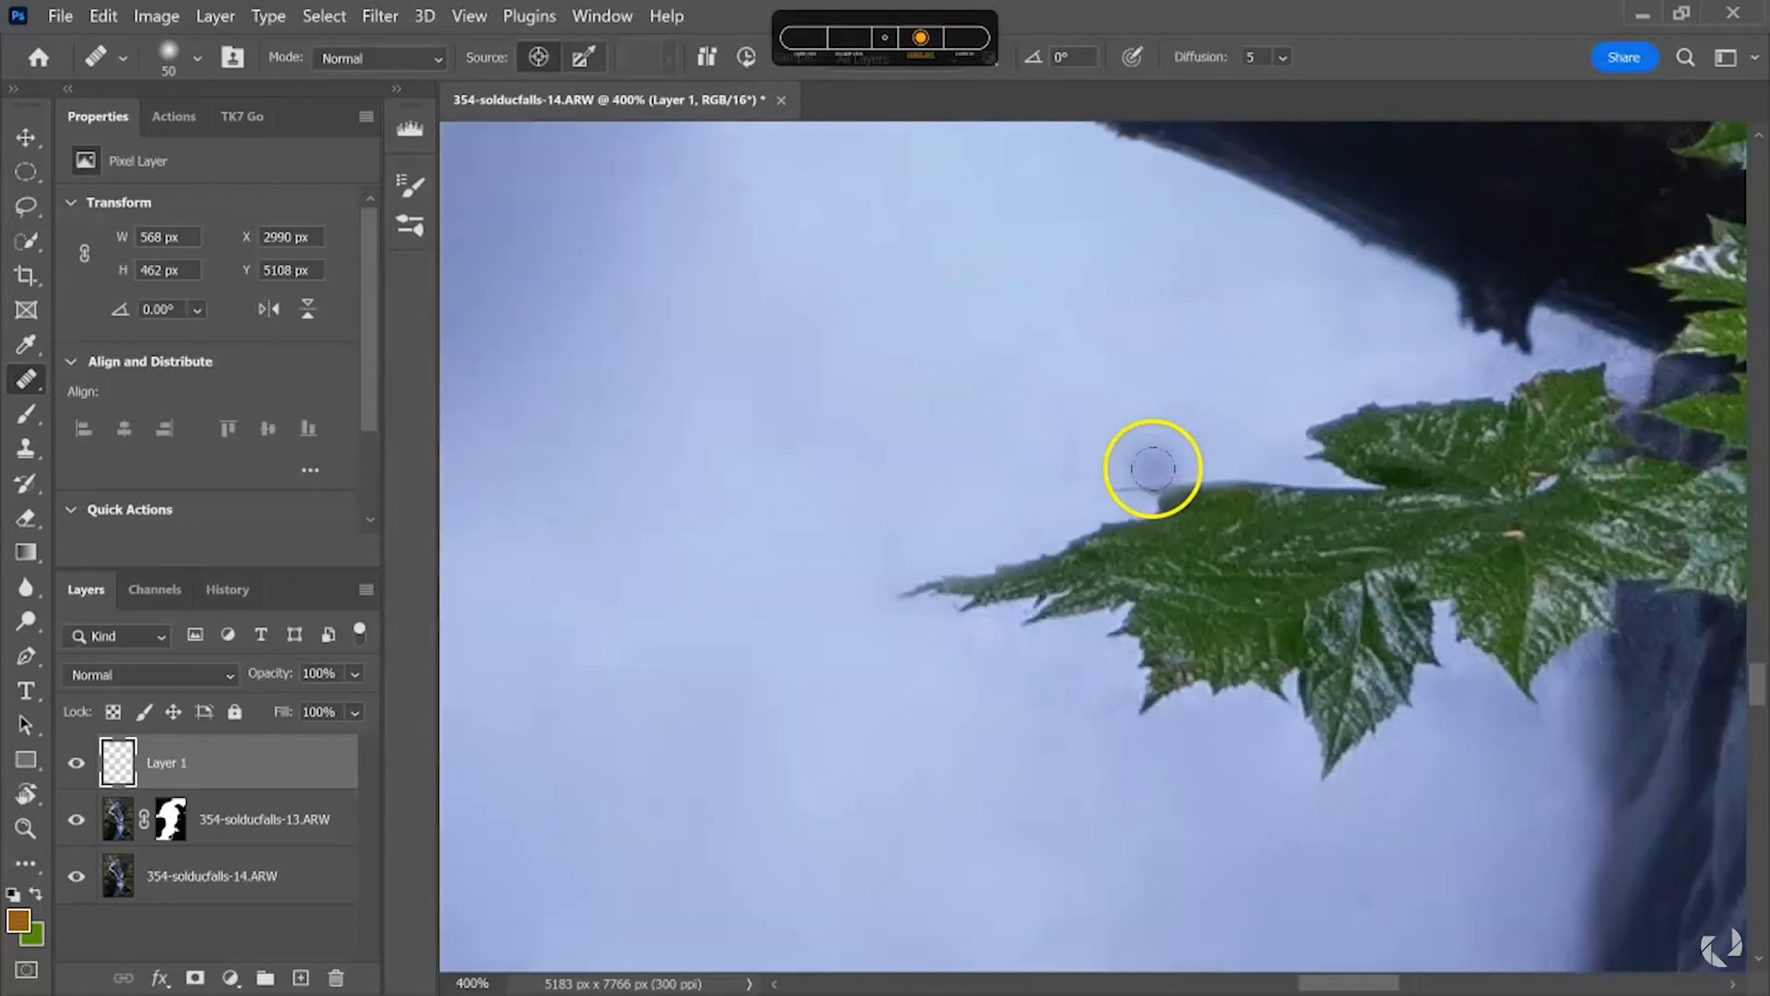
scroll(1152, 468, "down", 2)
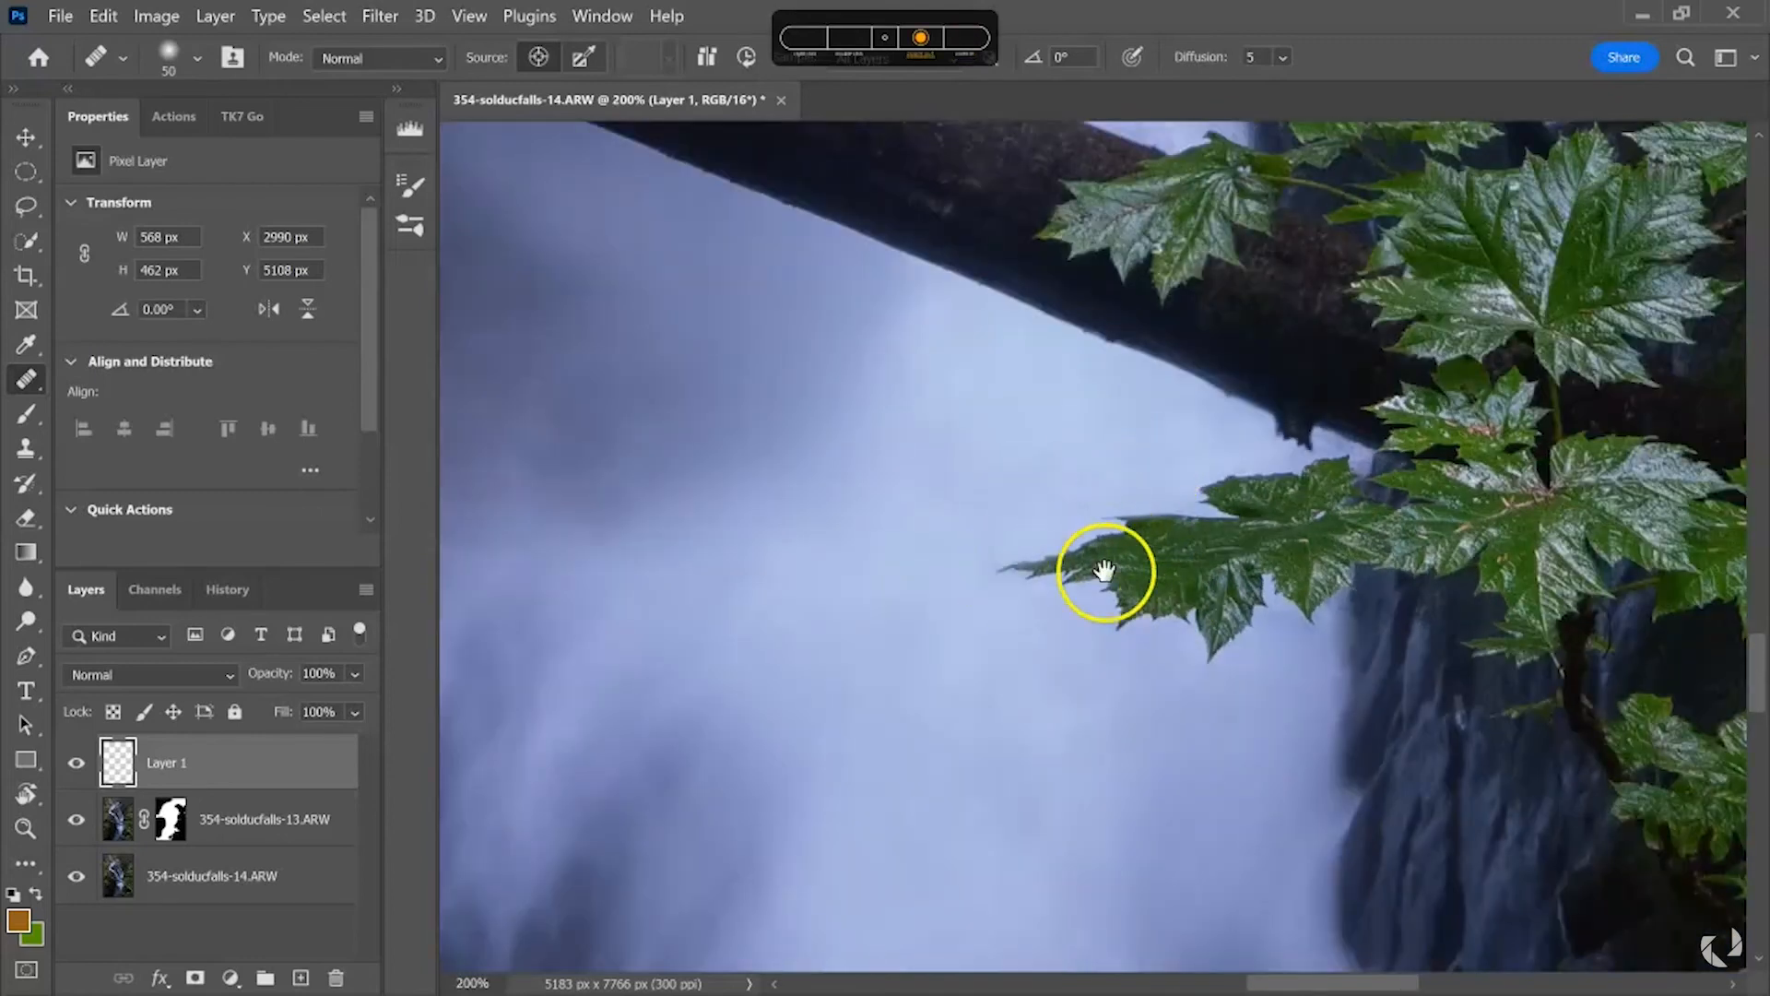
Clone smooth water with a 35 px Clone Stamp over the rough band above the leaf cluster at the lower rock edge
scroll(1246, 406, "down", 3)
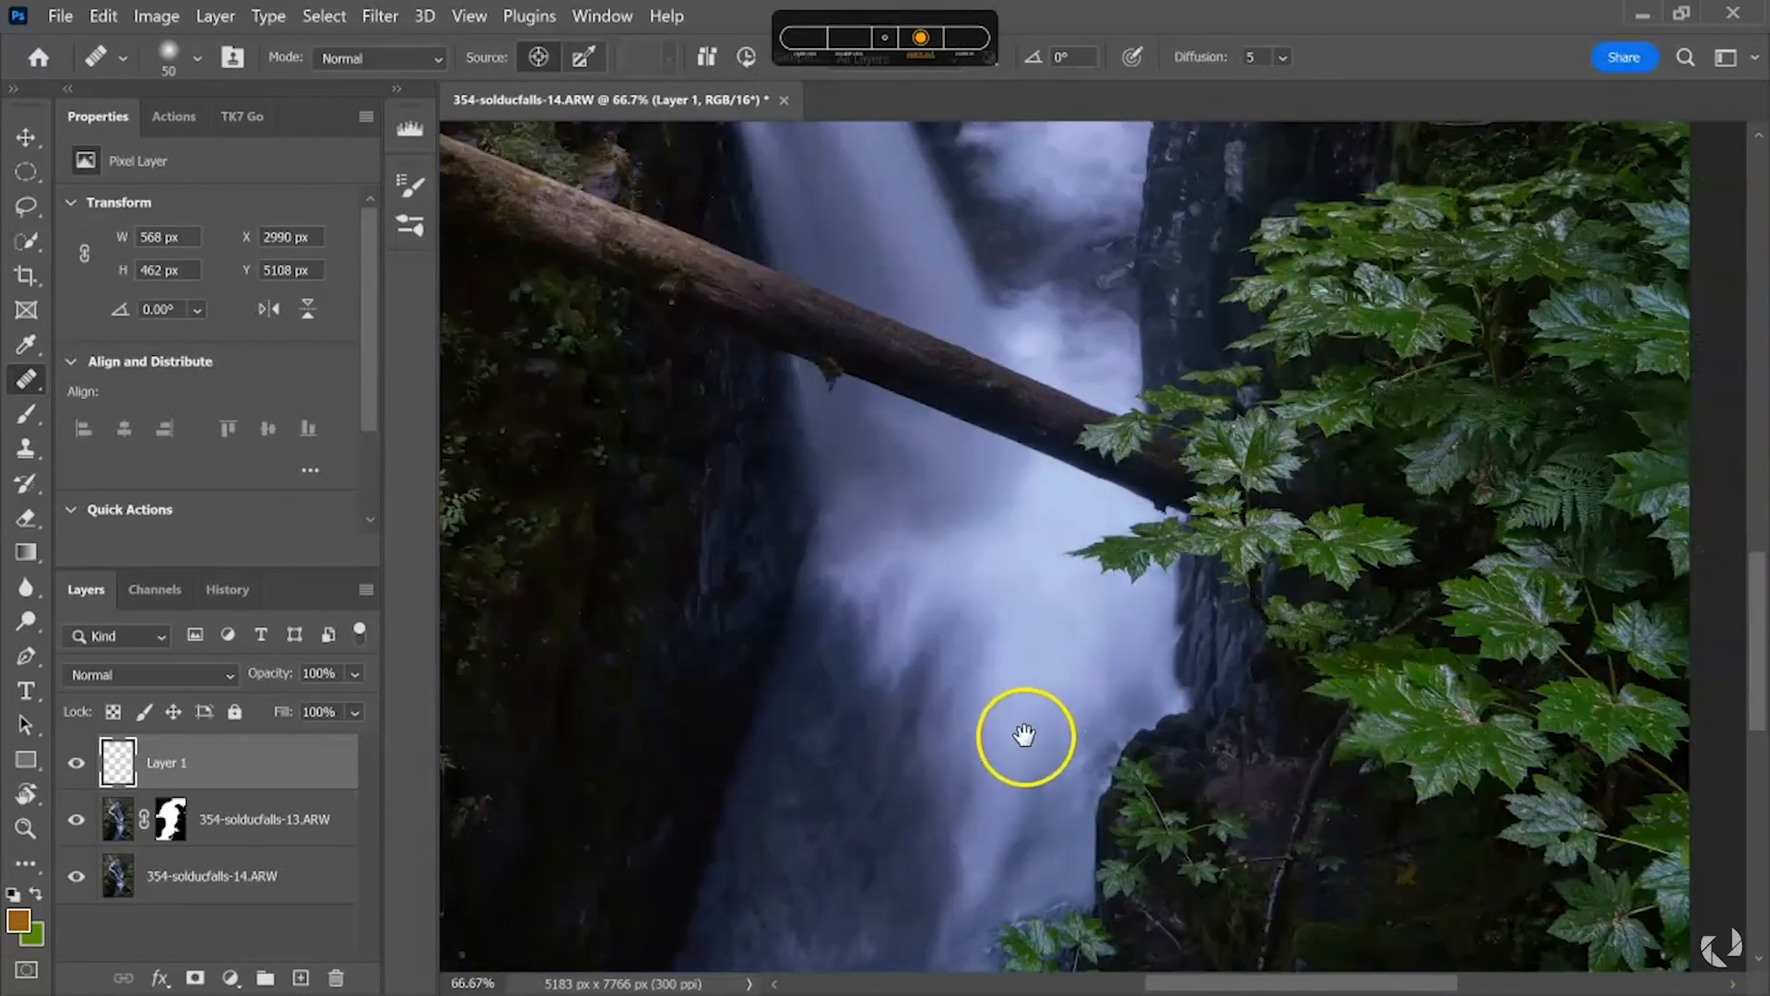
left_click_drag(1024, 735, 1054, 360)
scroll(1098, 350, "up", 3)
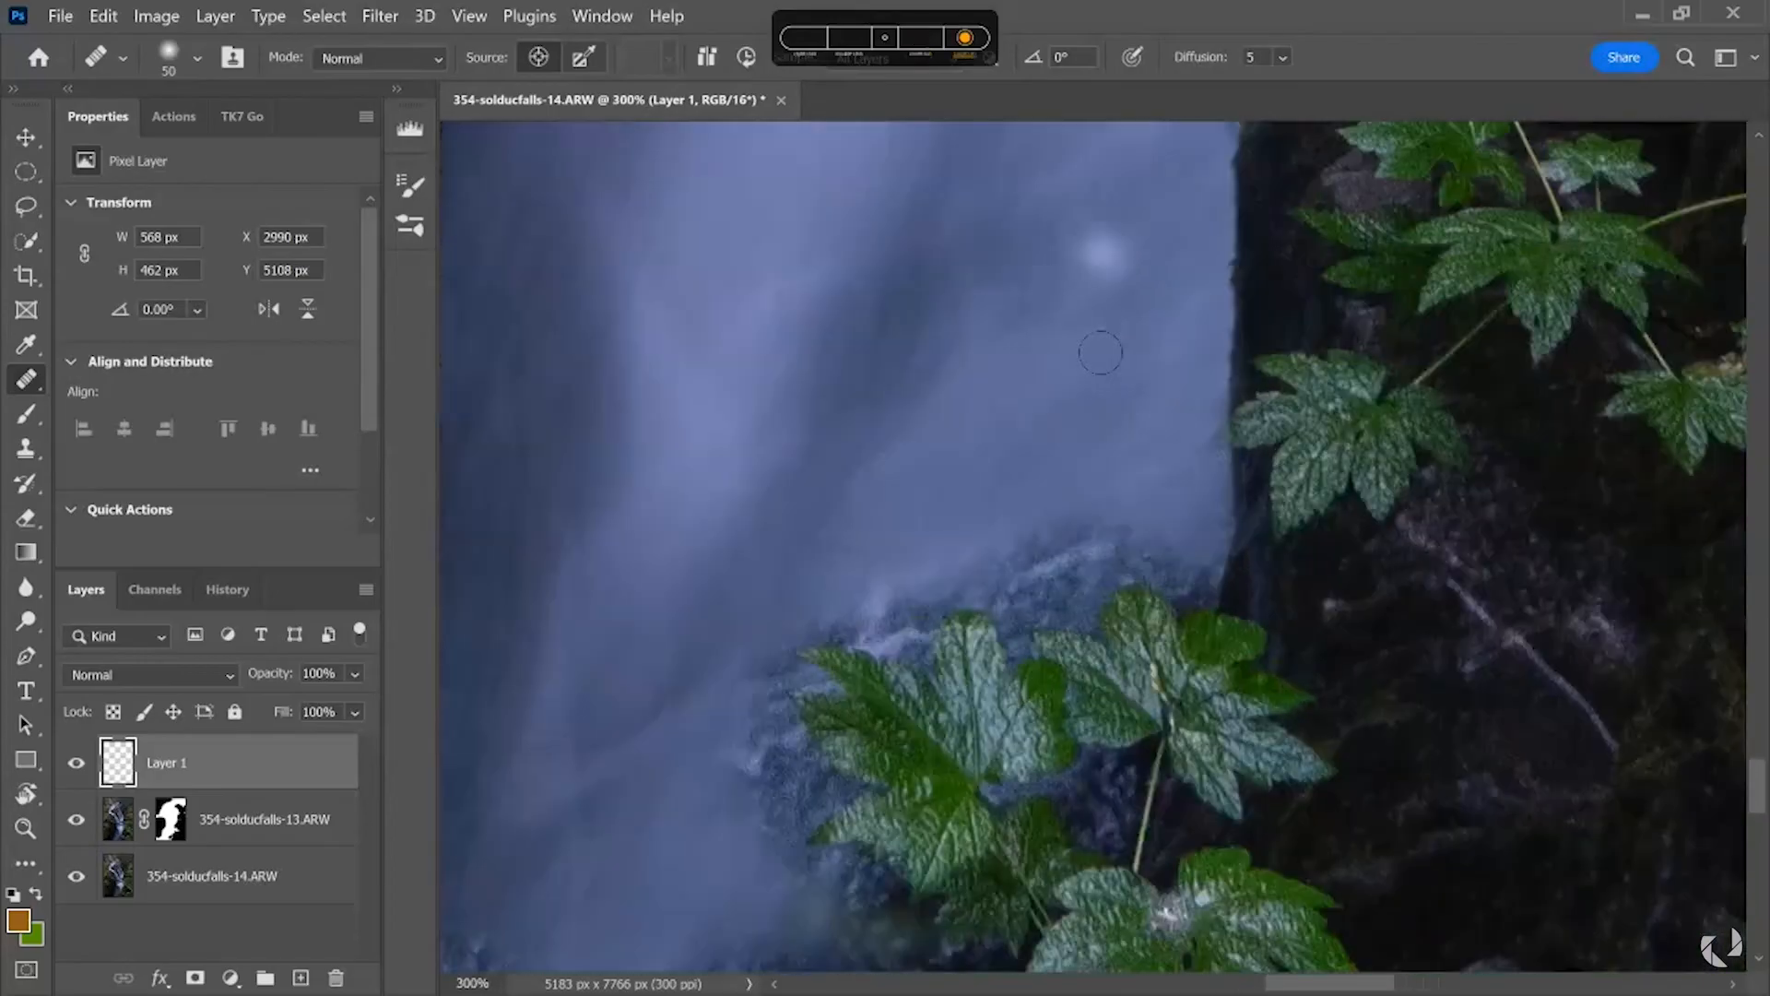
left_click_drag(836, 672, 960, 513)
left_click(1144, 269)
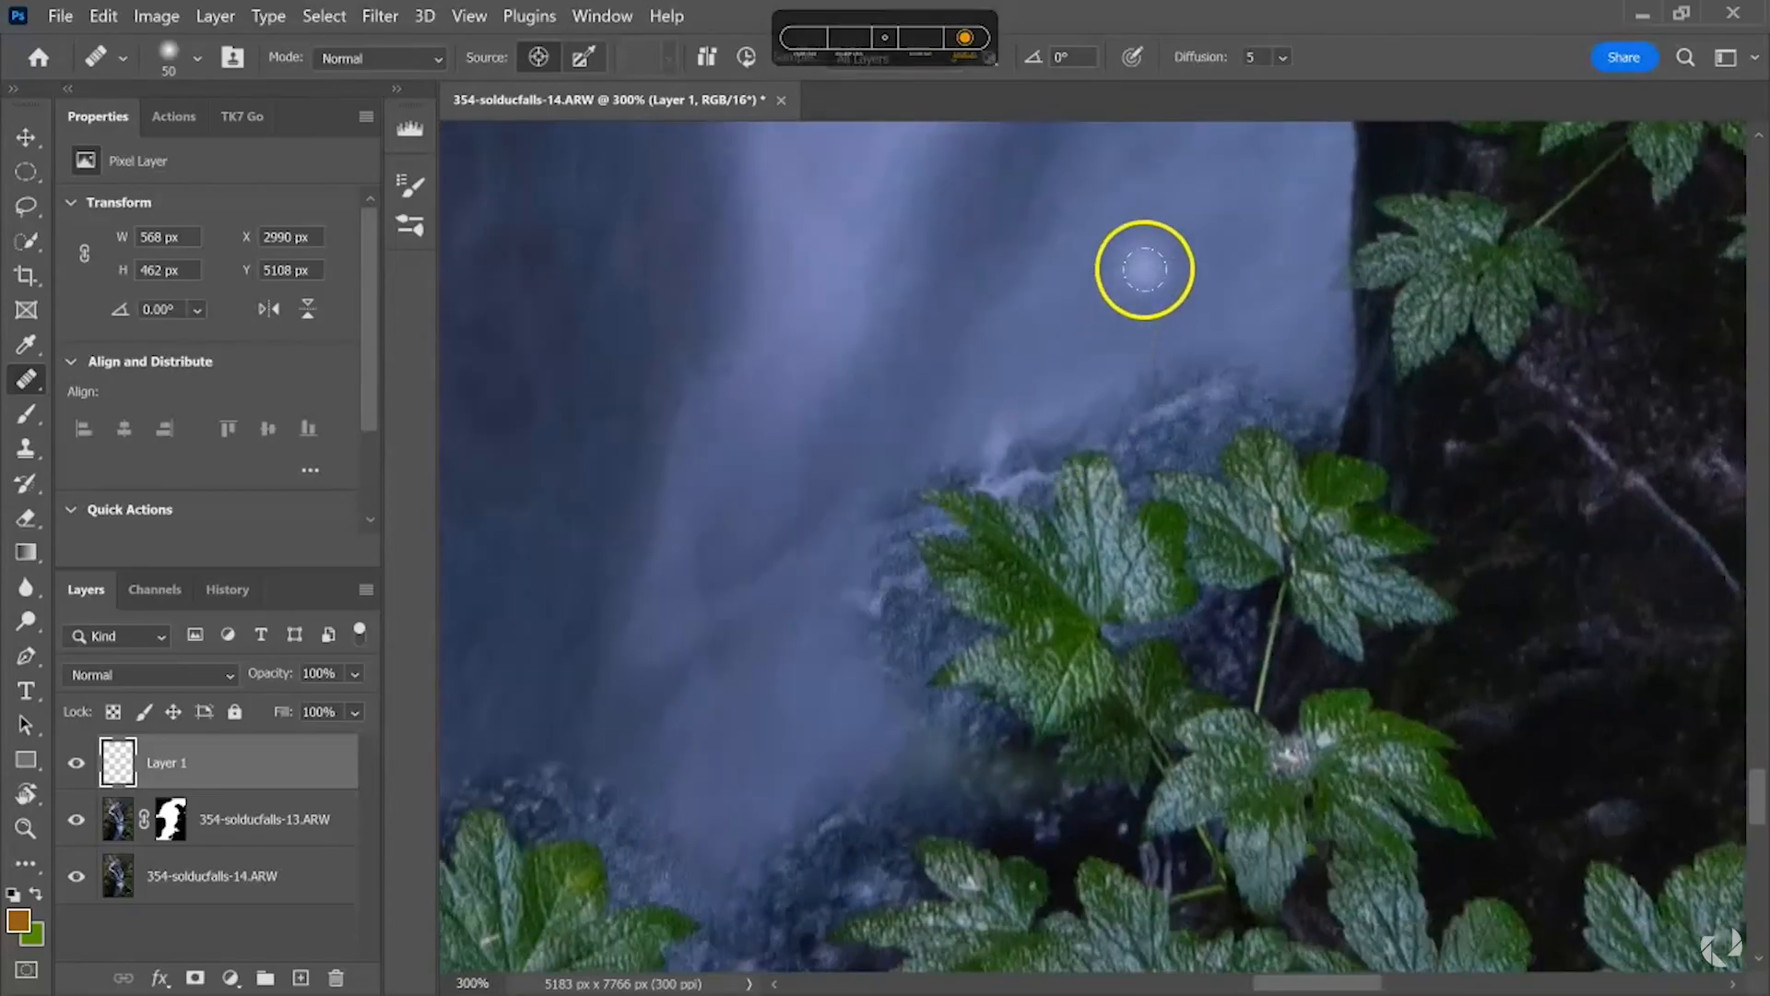
left_click(27, 448)
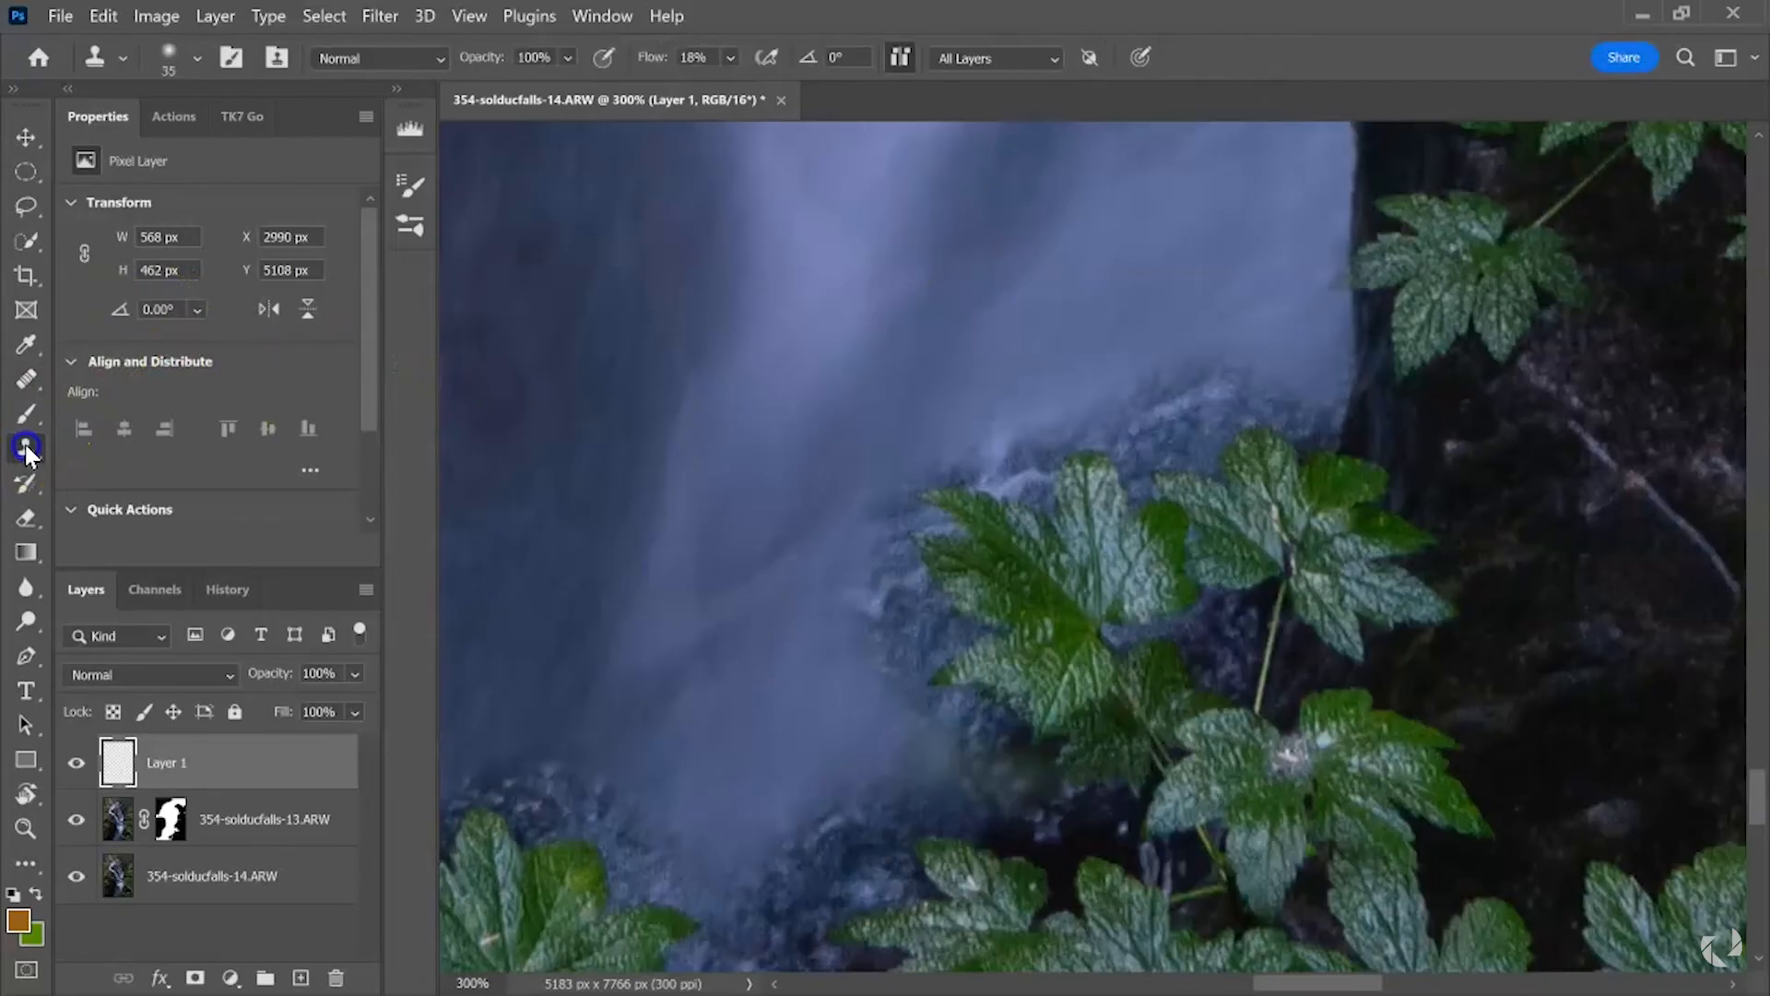
left_click(1184, 212, "alt")
left_click(1172, 369)
left_click(1142, 395)
left_click(1146, 425)
left_click(1182, 395)
left_click(1227, 347)
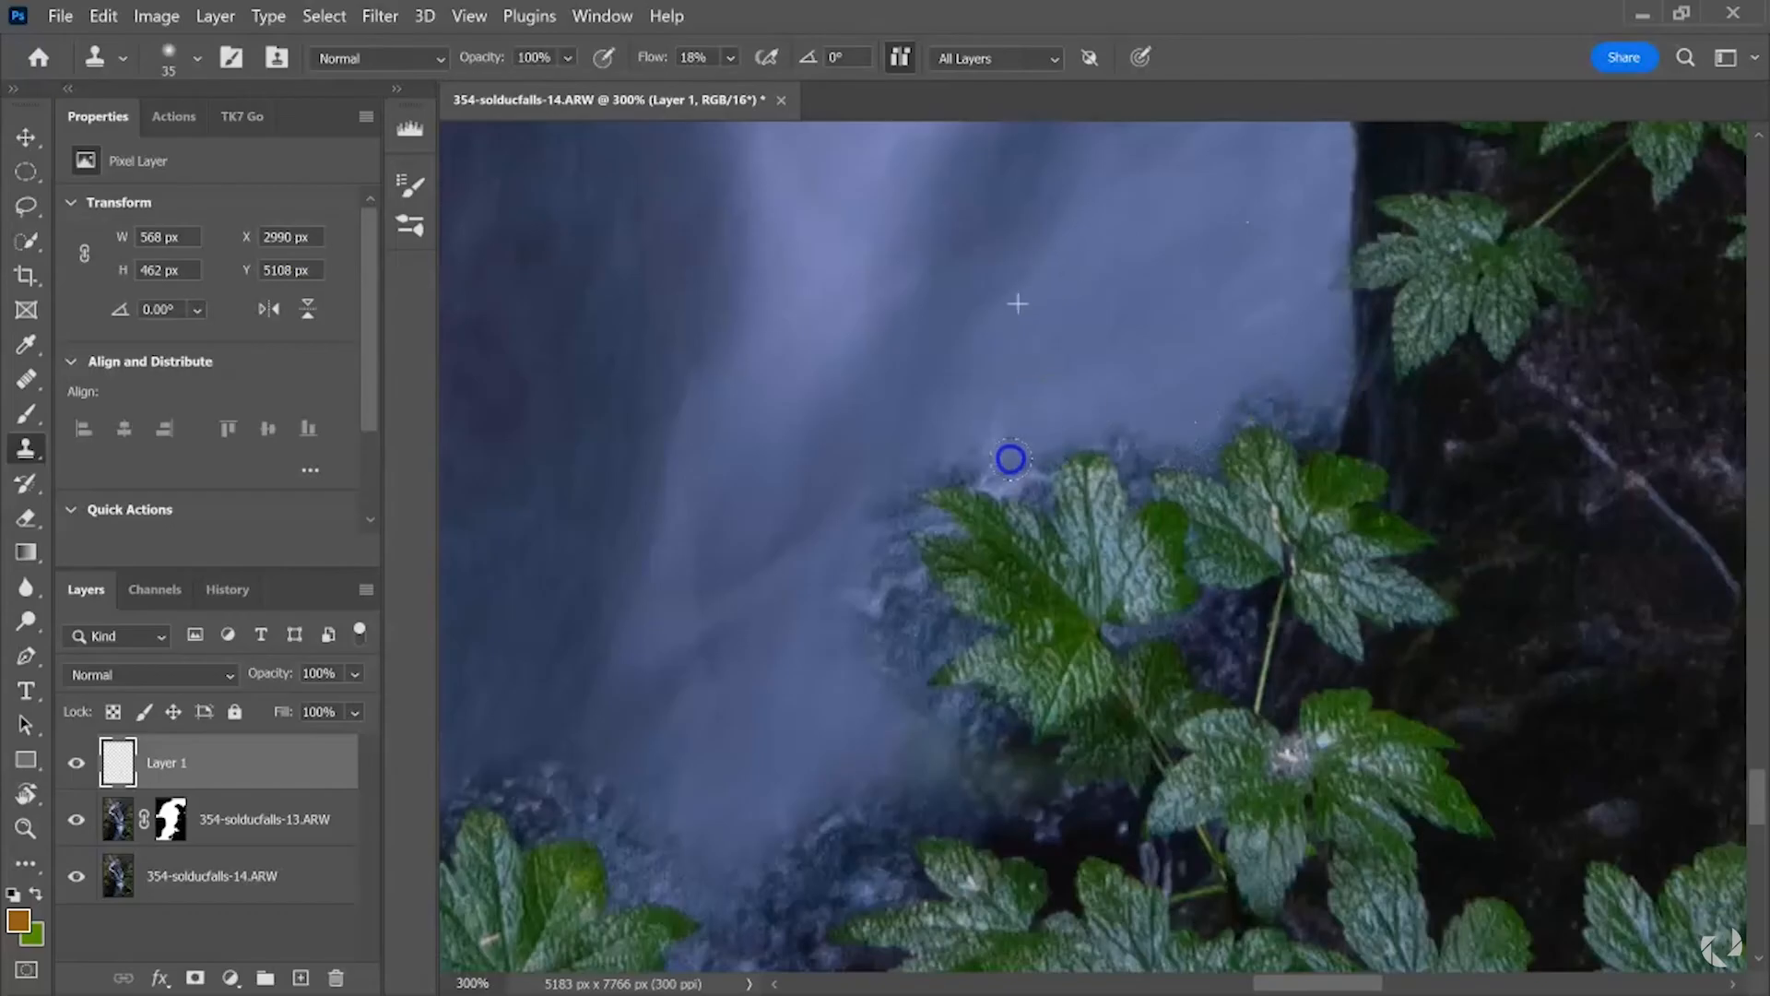
Reduce the clone stamp to 15 px and smooth the water tight along the upper edges of the cluster's left-hand leaf
scroll(1046, 359, "up", 2)
mouse_move(1036, 285)
left_mouse_down()
mouse_move(956, 351)
mouse_move(983, 407)
mouse_move(1008, 395)
mouse_move(1005, 420)
left_mouse_up()
key("bracketleft")
left_click(1024, 408)
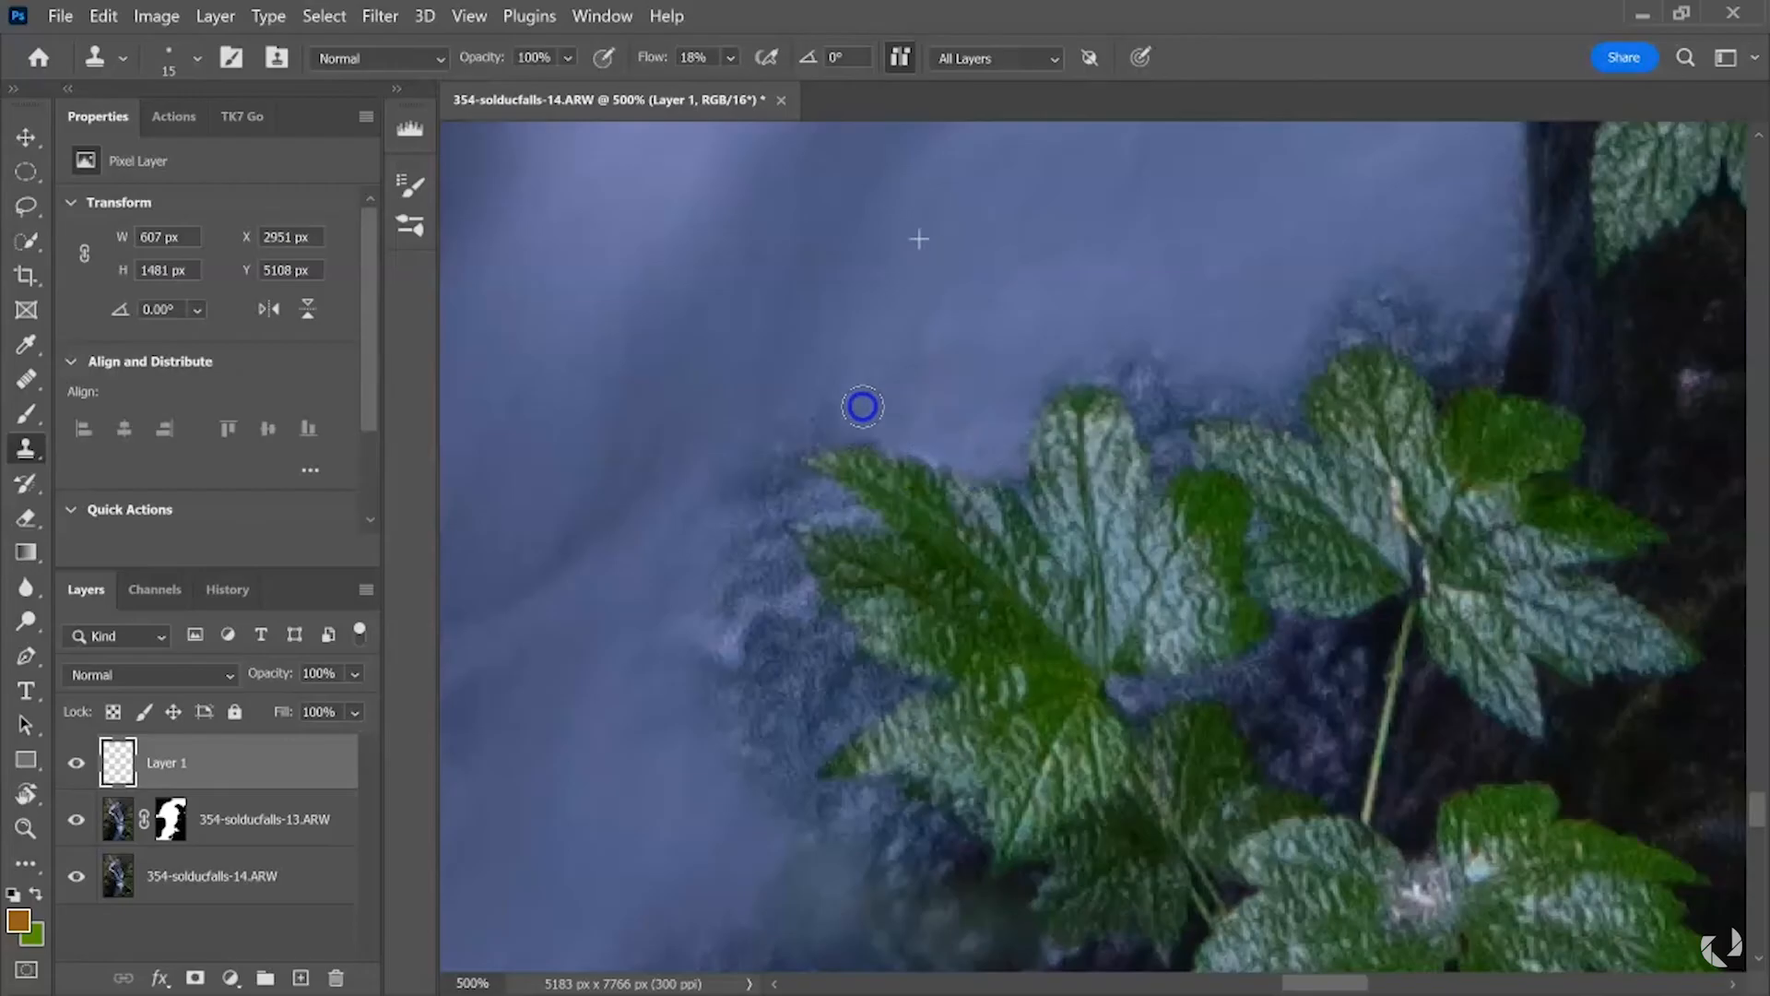
mouse_move(988, 357)
left_mouse_down()
mouse_move(1102, 372)
mouse_move(1094, 392)
mouse_move(1055, 333)
mouse_move(1168, 218)
mouse_move(1050, 377)
left_mouse_up()
left_click(1154, 234, "alt")
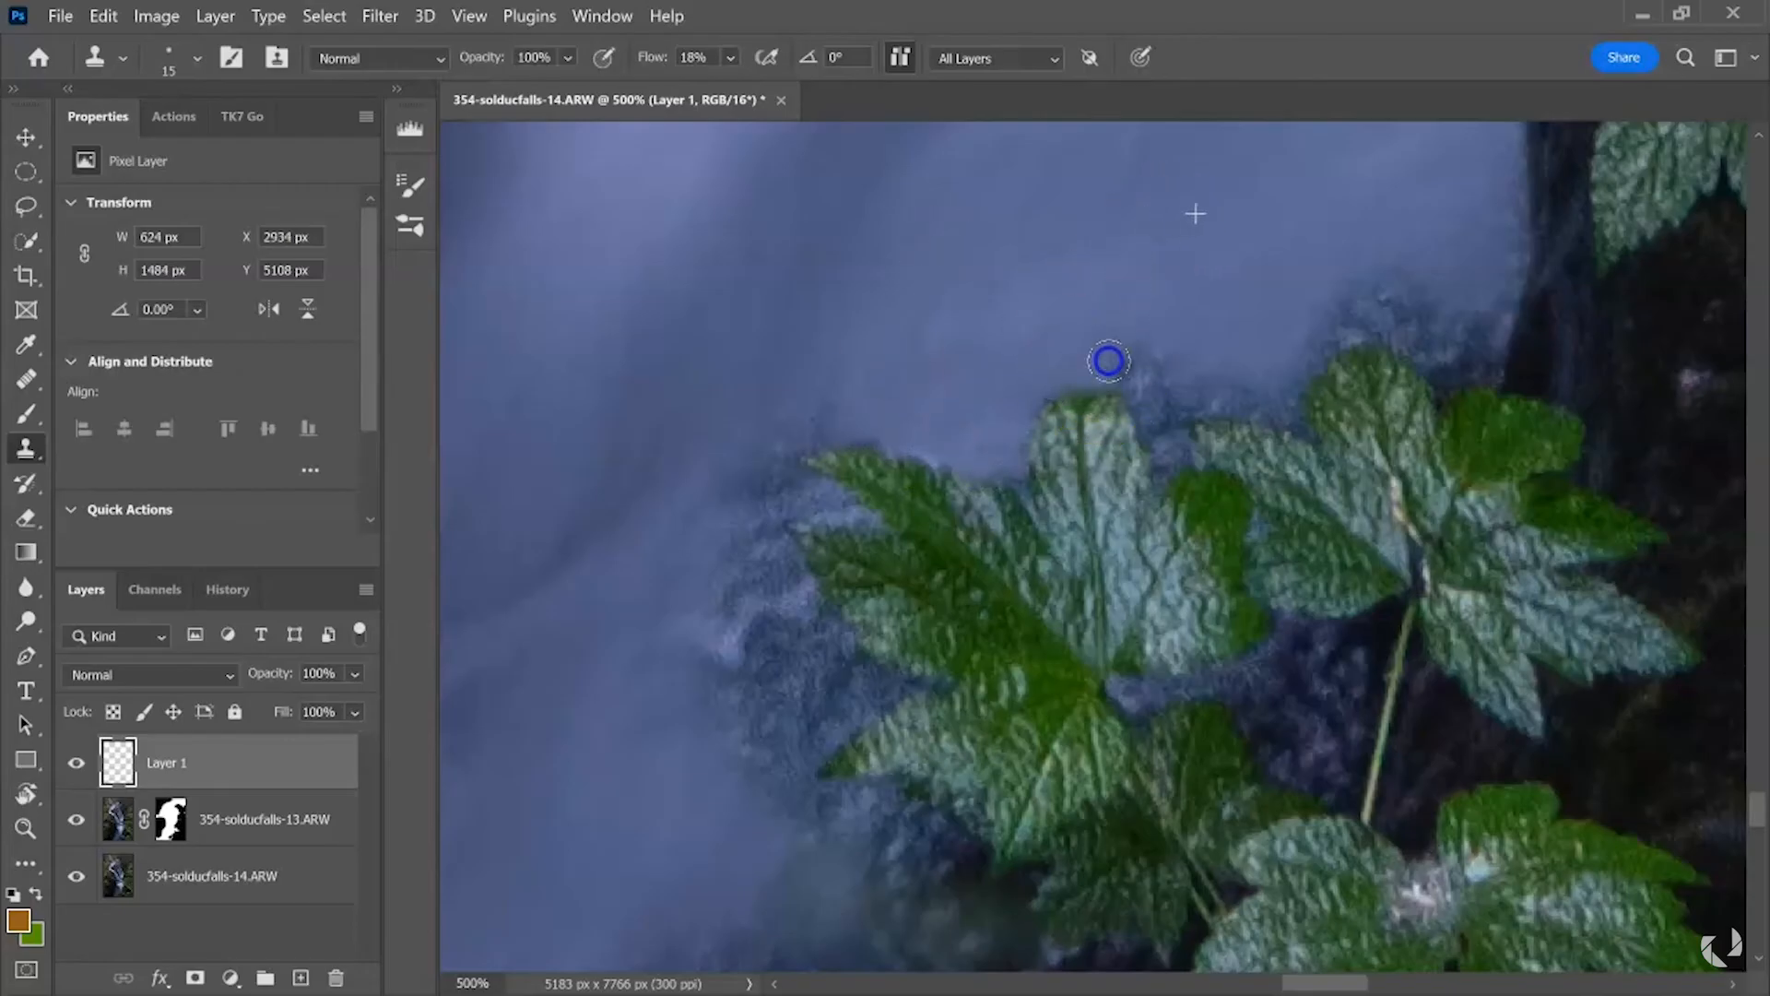
left_click_drag(1236, 209, 1233, 225)
left_click_drag(1153, 399, 1152, 432)
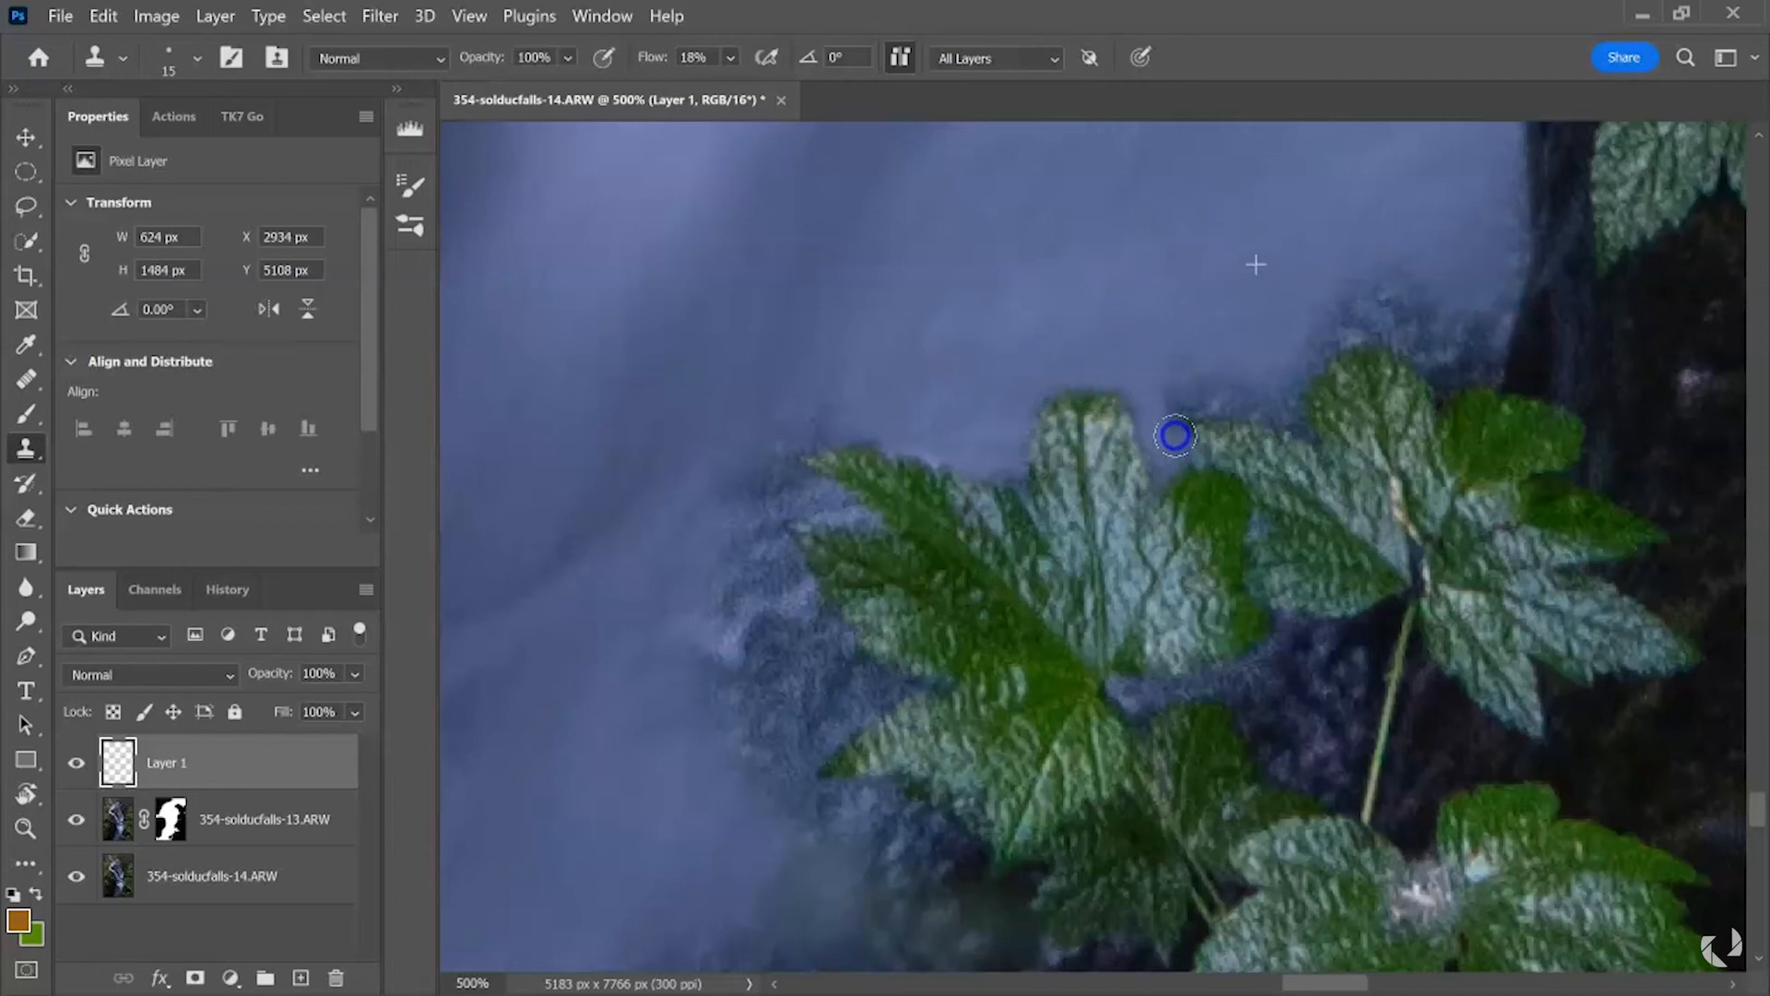
Clone smooth water along the top of the cluster's right-hand leaf up to the dark rock edge
mouse_move(1238, 408)
left_mouse_down()
mouse_move(1263, 379)
mouse_move(1298, 412)
left_mouse_up()
left_click_drag(1306, 348, 1292, 360)
left_click_drag(1233, 285, 1225, 274)
mouse_move(1302, 380)
left_mouse_down()
mouse_move(1377, 270)
mouse_move(1340, 296)
mouse_move(1400, 273)
left_mouse_up()
left_click(1257, 214, "alt")
mouse_move(1413, 357)
left_mouse_down()
mouse_move(1451, 275)
mouse_move(1442, 292)
mouse_move(1402, 281)
left_mouse_up()
left_click(1490, 257, "alt")
left_click(1468, 326)
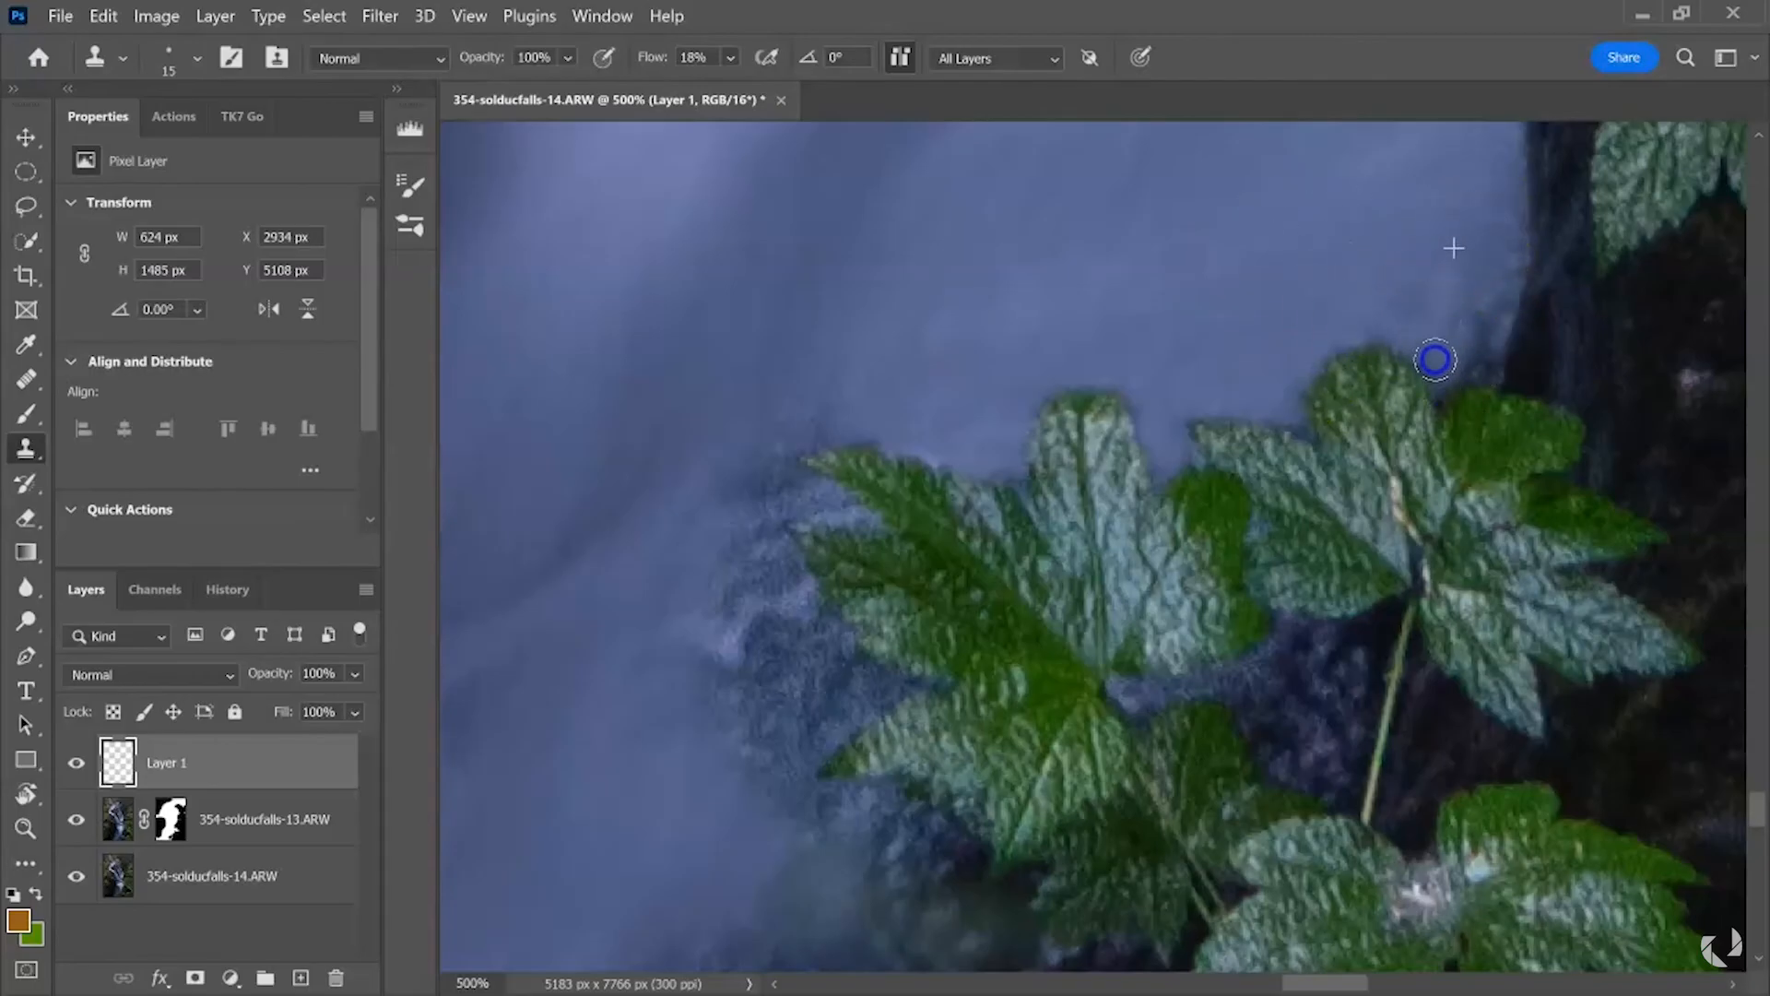
left_click_drag(1399, 174, 1412, 319)
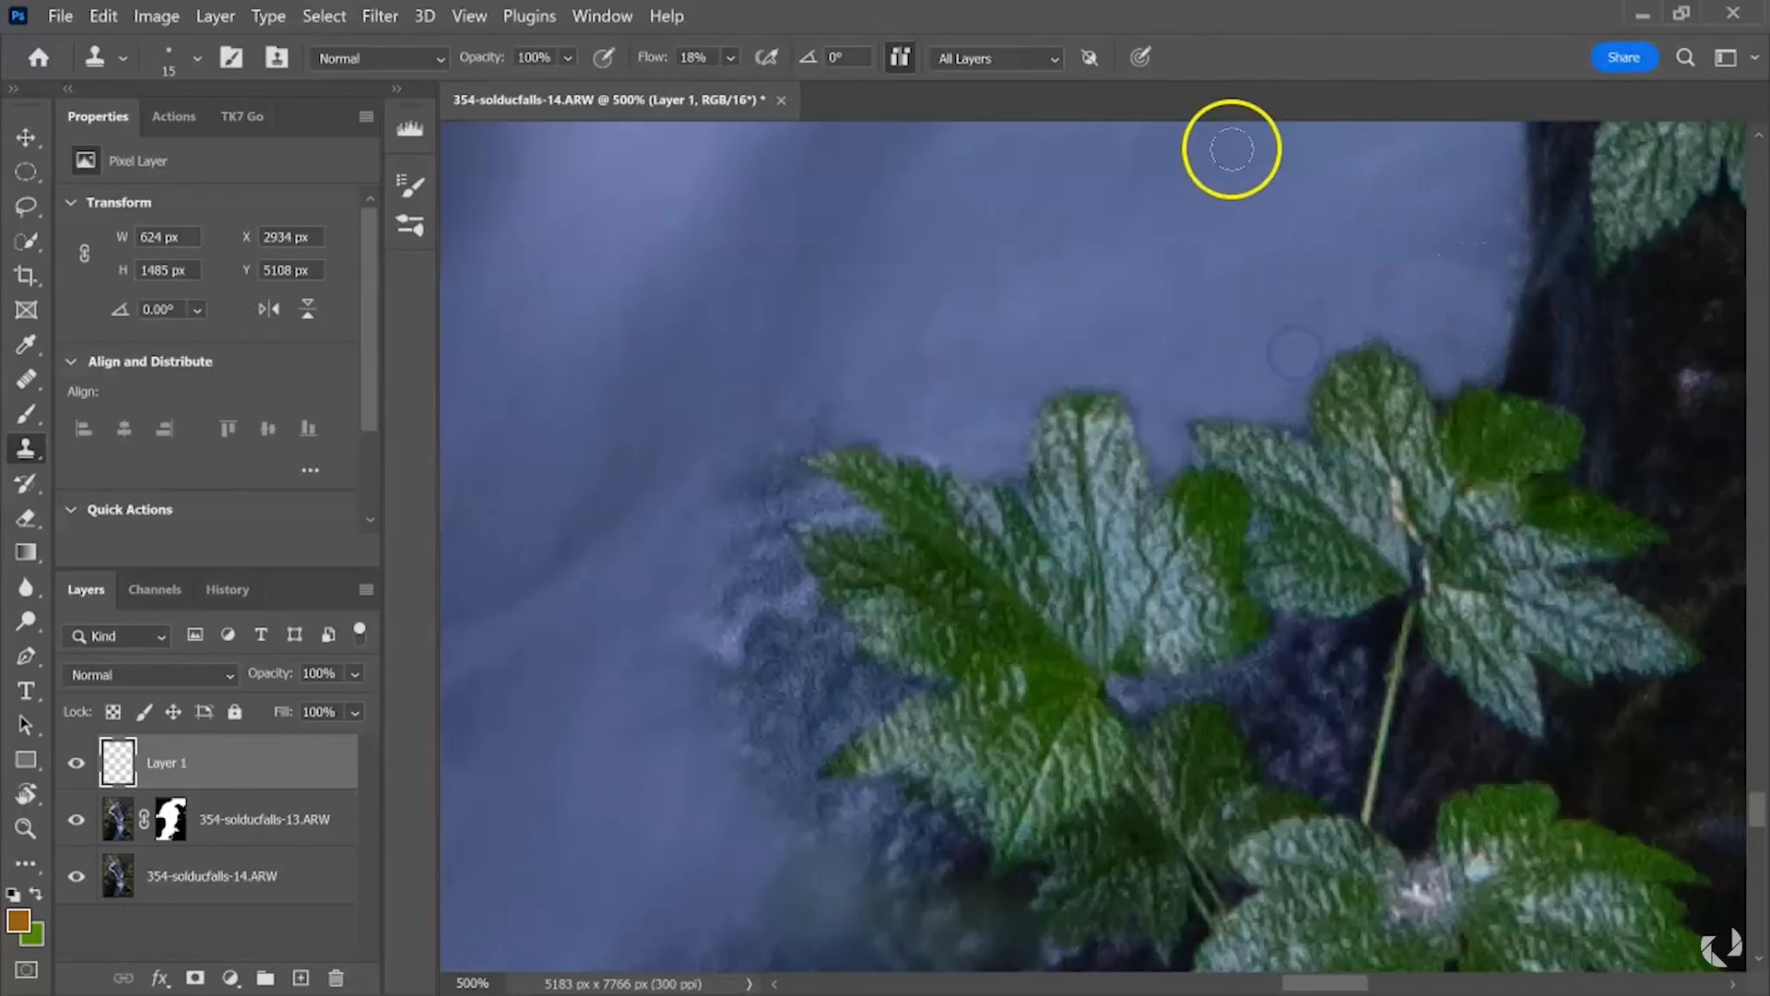
Clone smooth water over the rough texture around the top leaf of the yellow-spotted plant near the waterfall's base
scroll(1231, 148, "down", 3)
scroll(1231, 148, "down", 2)
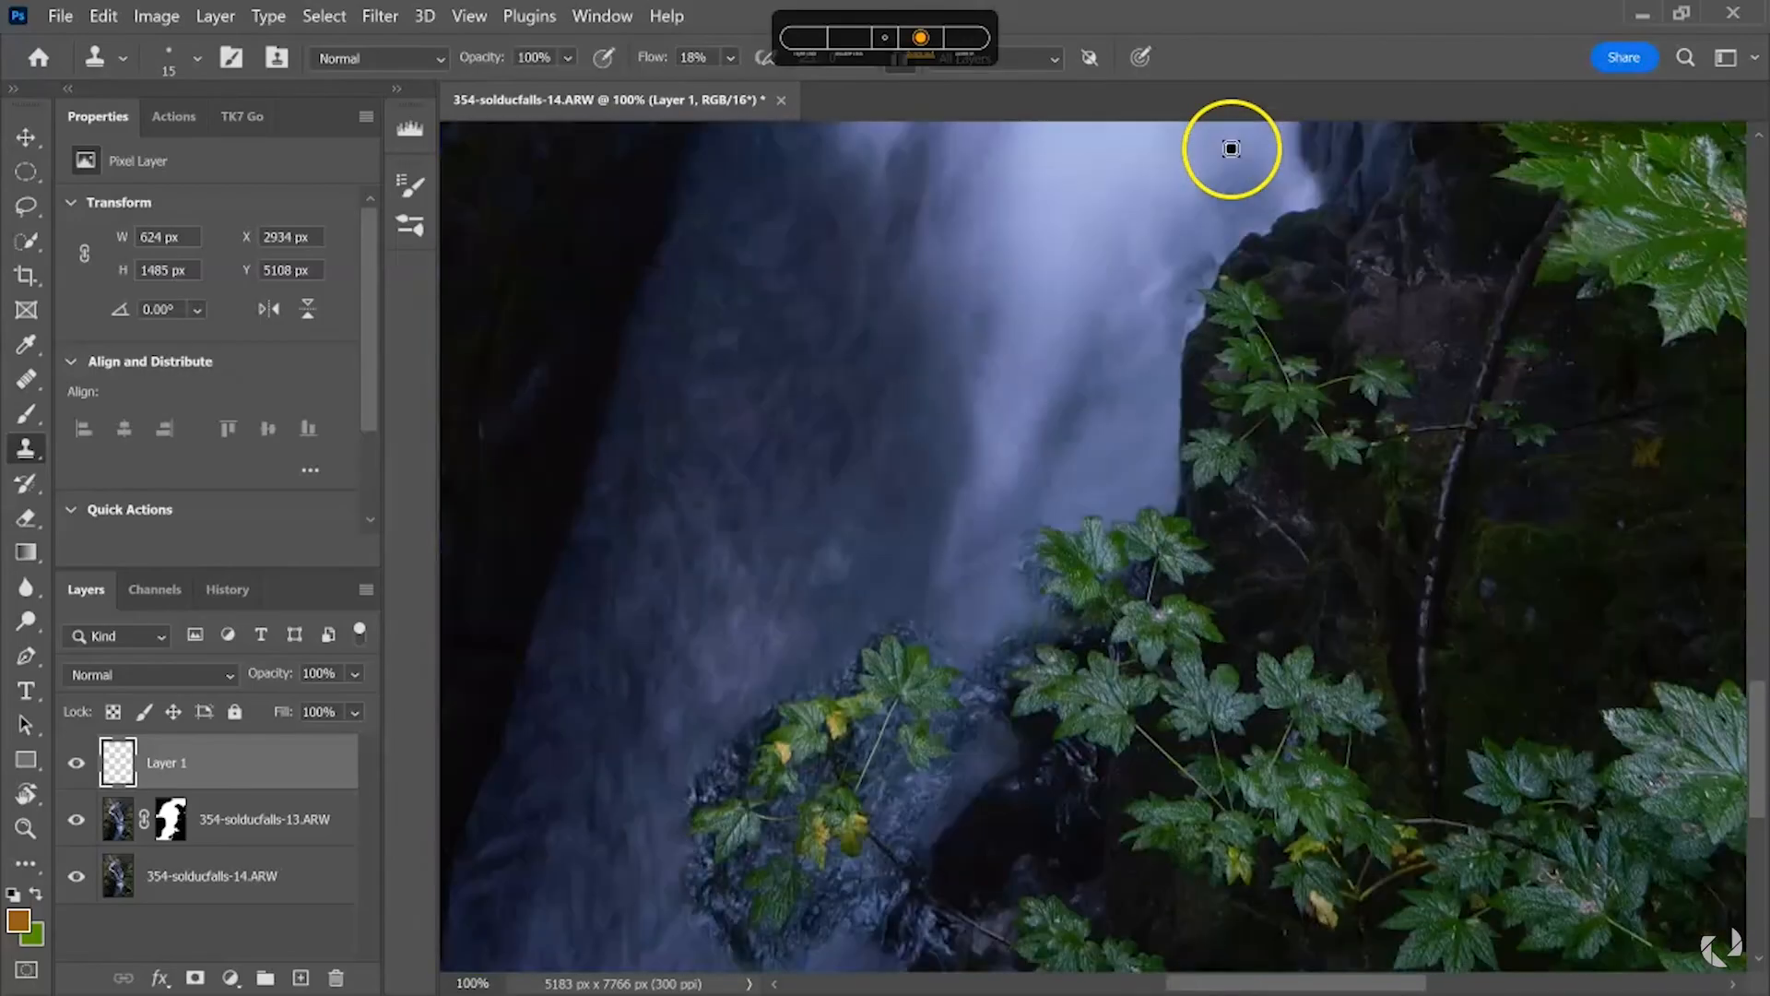
scroll(1231, 152, "down", 1)
left_click_drag(1088, 497, 1243, 464)
scroll(1157, 403, "up", 3)
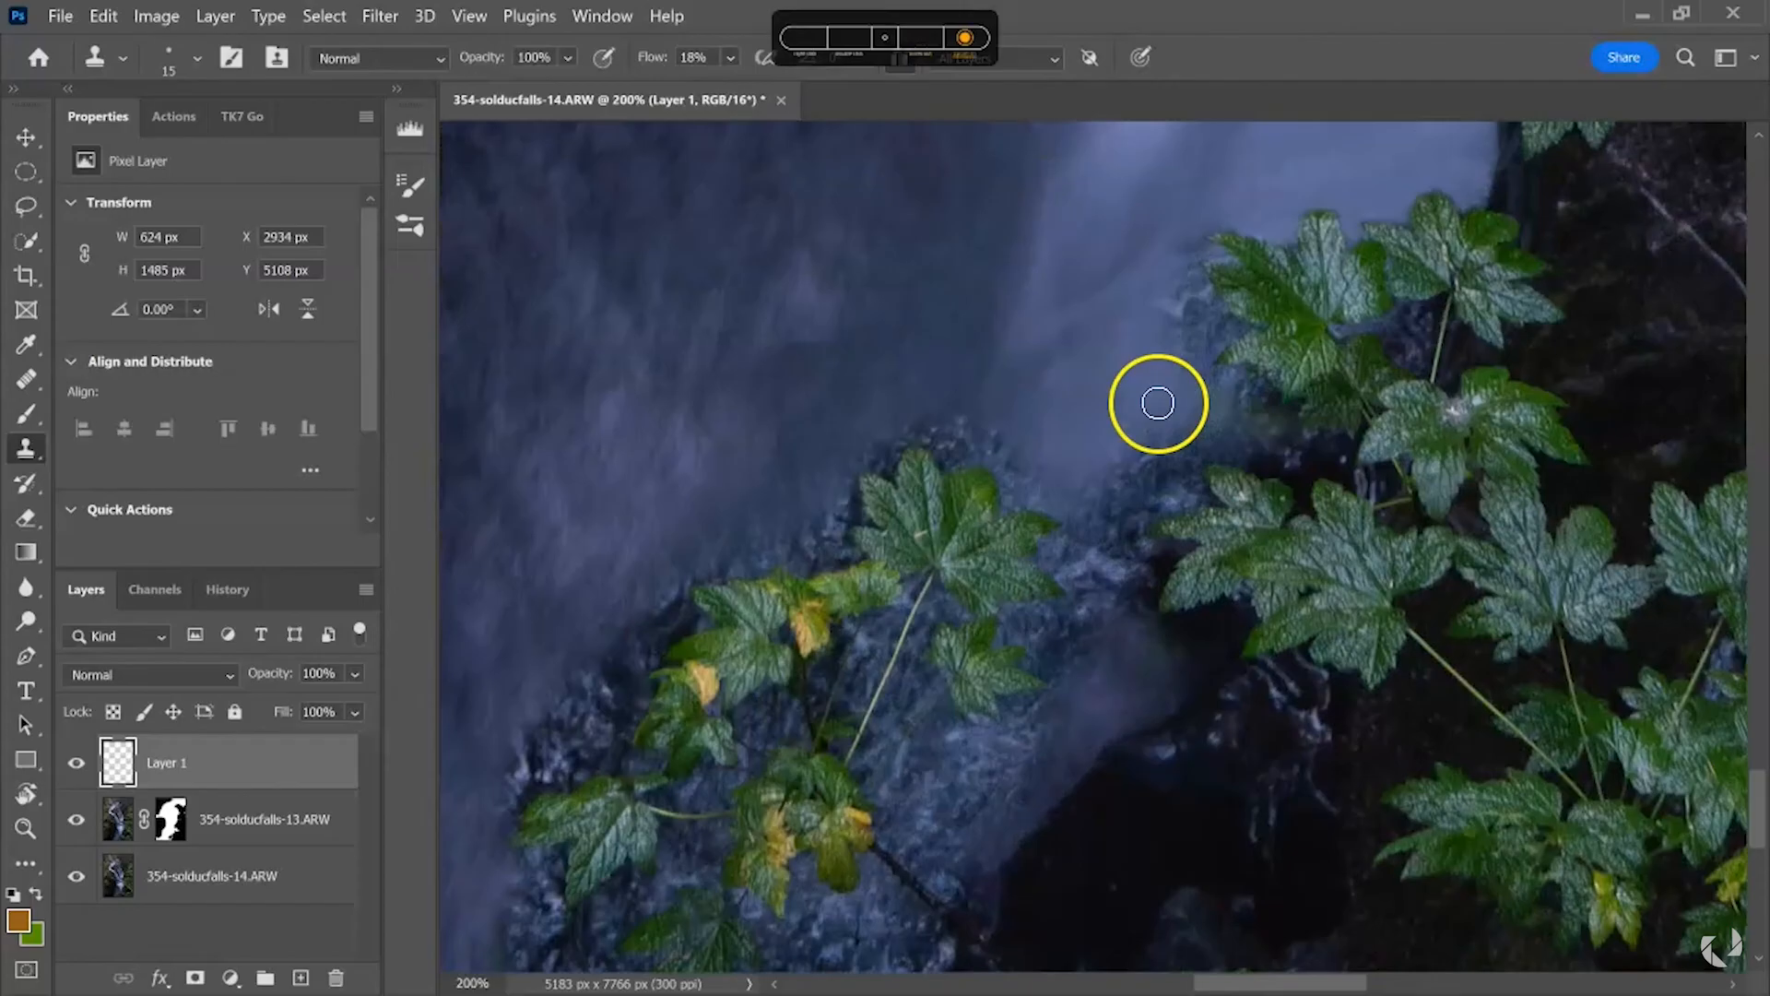
mouse_move(1057, 587)
left_mouse_down()
mouse_move(1015, 680)
mouse_move(1263, 311)
left_mouse_up()
scroll(1259, 285, "up", 1)
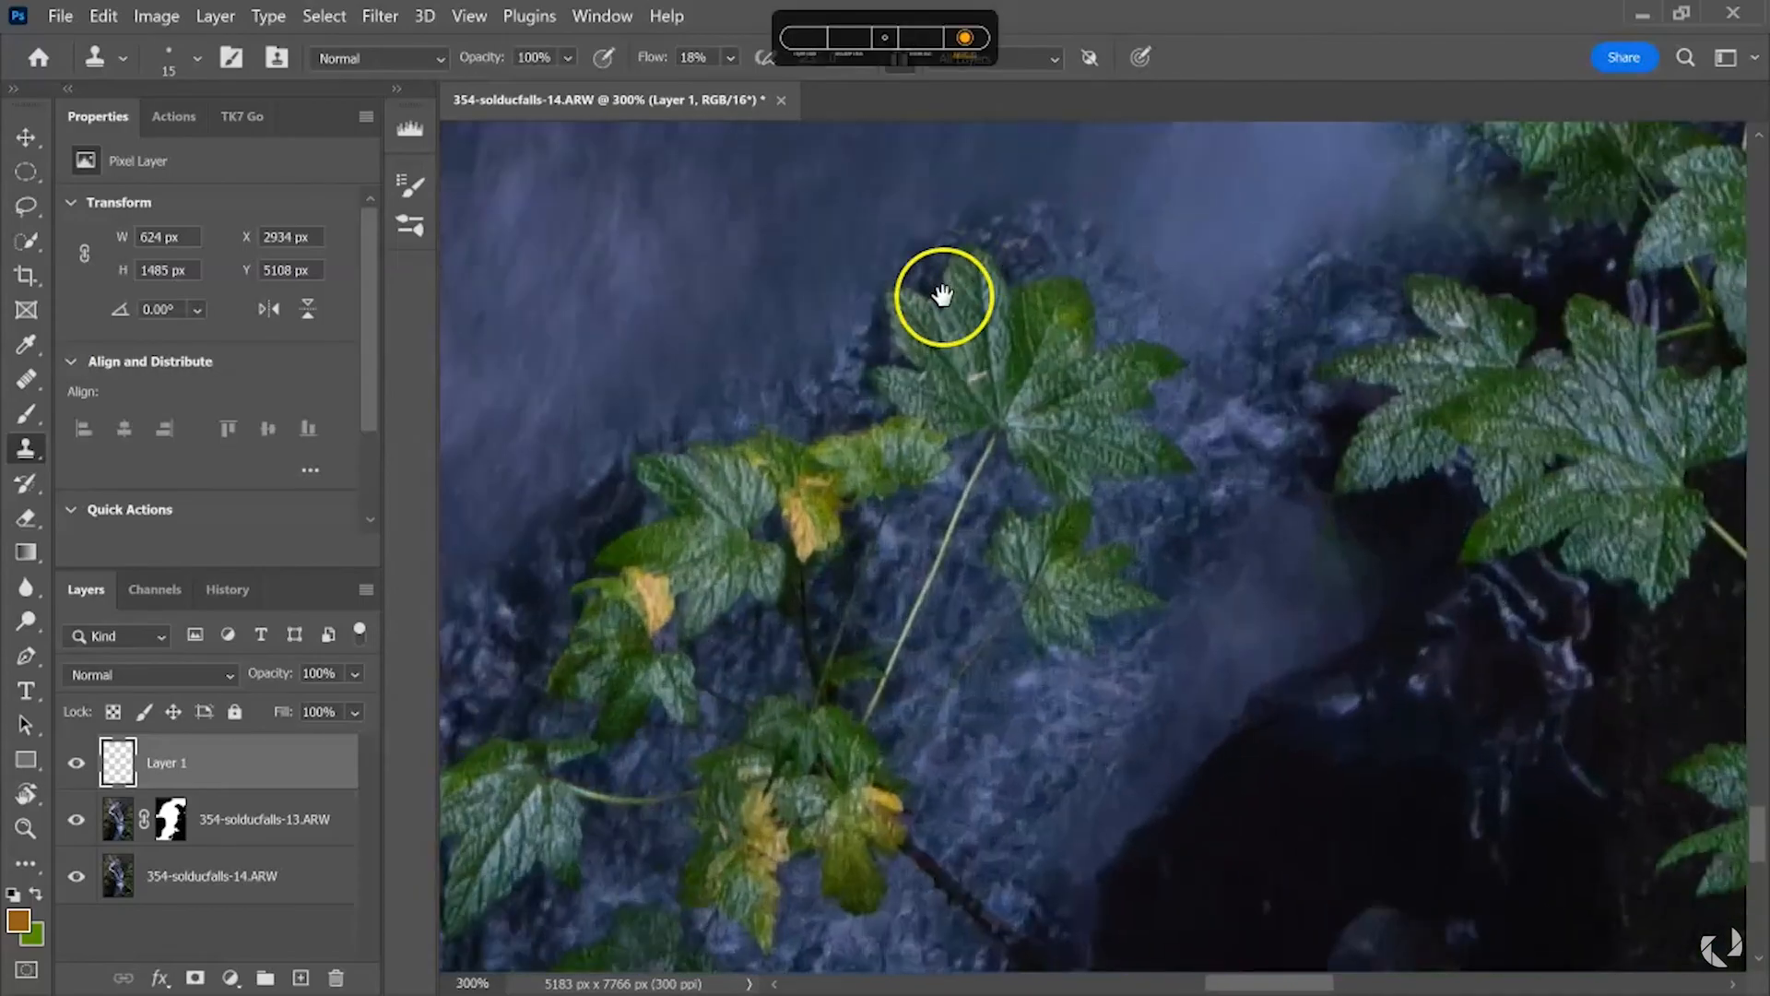
left_click_drag(960, 272, 922, 472)
left_click(1143, 243, "alt")
left_click(1070, 389)
mouse_move(1069, 389)
left_mouse_down()
mouse_move(1037, 385)
mouse_move(1007, 304)
mouse_move(982, 378)
left_mouse_up()
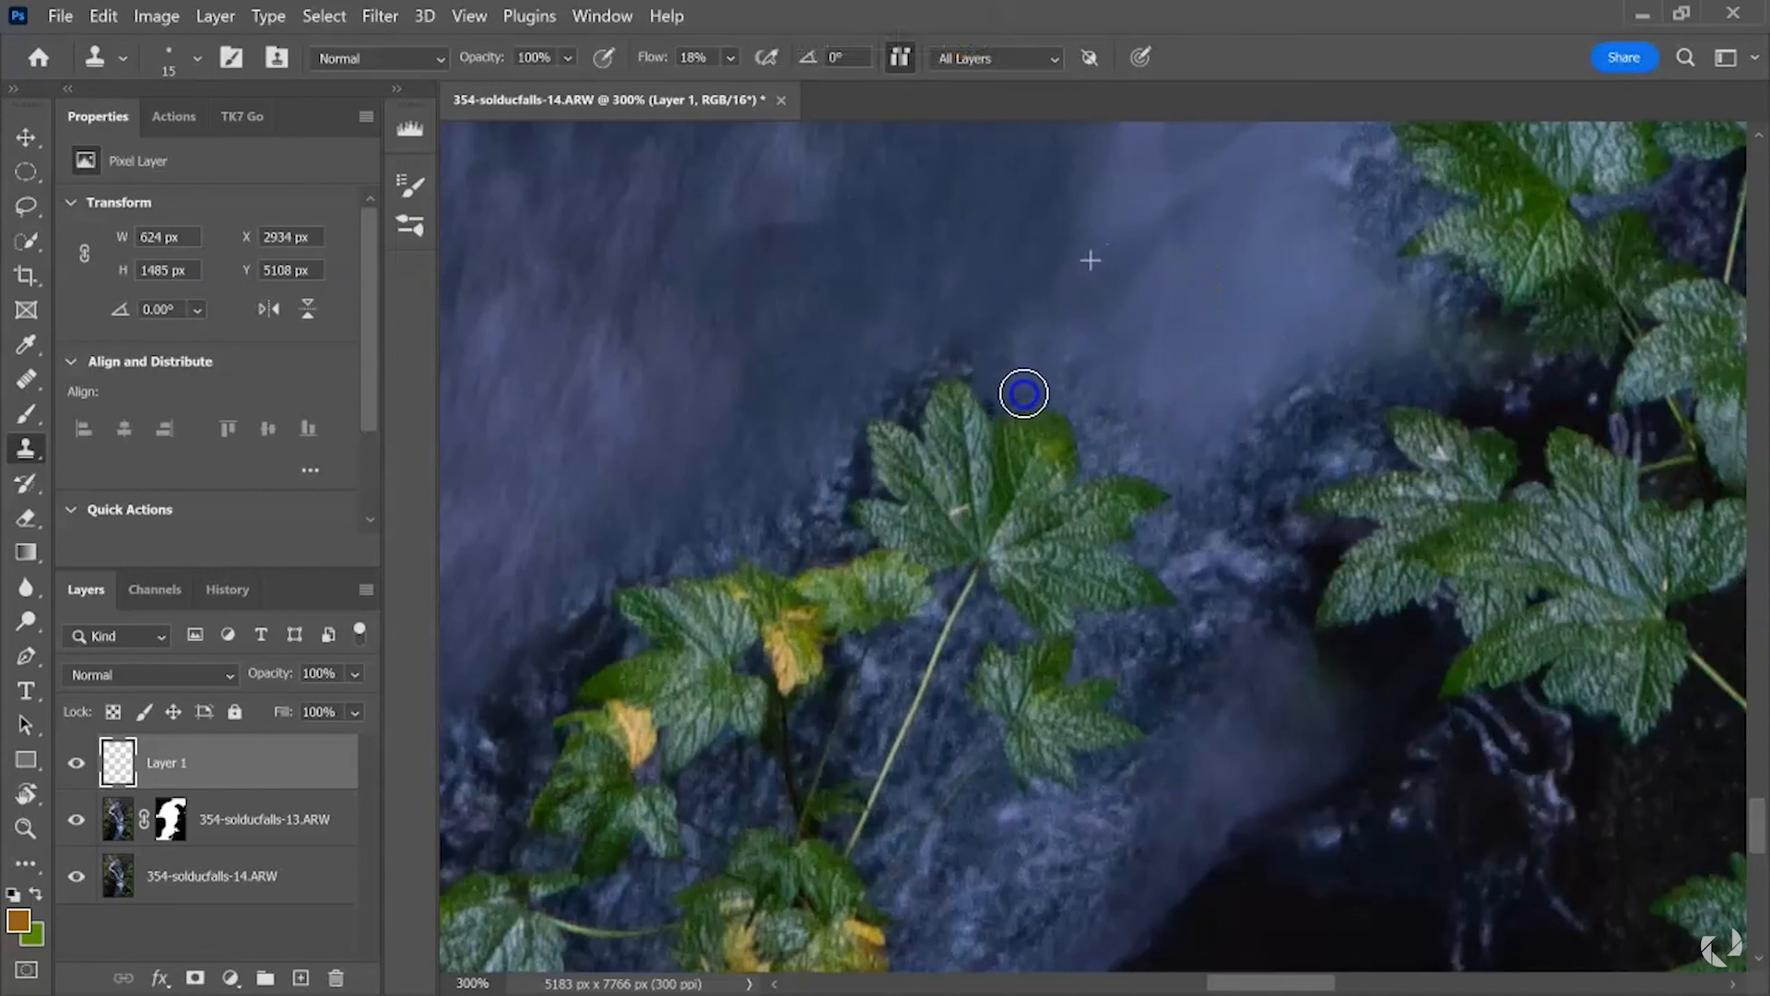
mouse_move(1043, 378)
left_mouse_down()
mouse_move(1083, 446)
mouse_move(1132, 361)
mouse_move(1125, 455)
mouse_move(1153, 467)
mouse_move(1138, 406)
mouse_move(1082, 378)
mouse_move(1001, 374)
mouse_move(963, 332)
mouse_move(898, 369)
left_mouse_up()
left_click(904, 259, "alt")
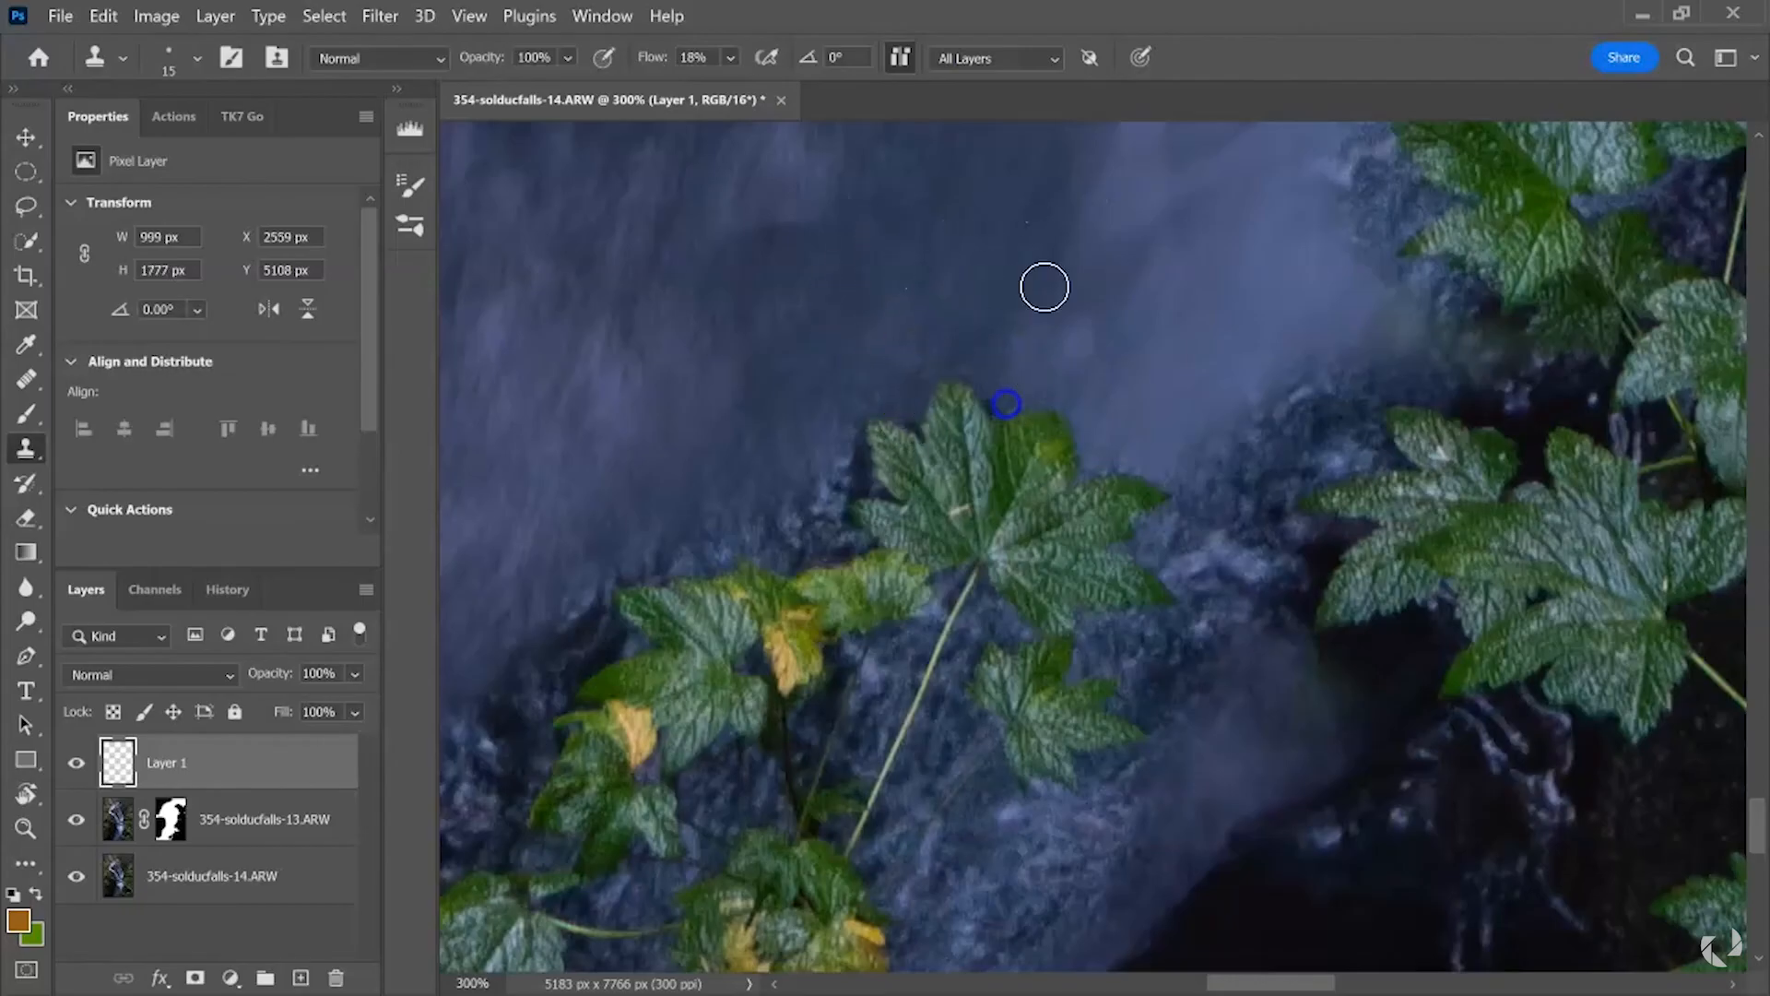
scroll(1044, 287, "down", 4)
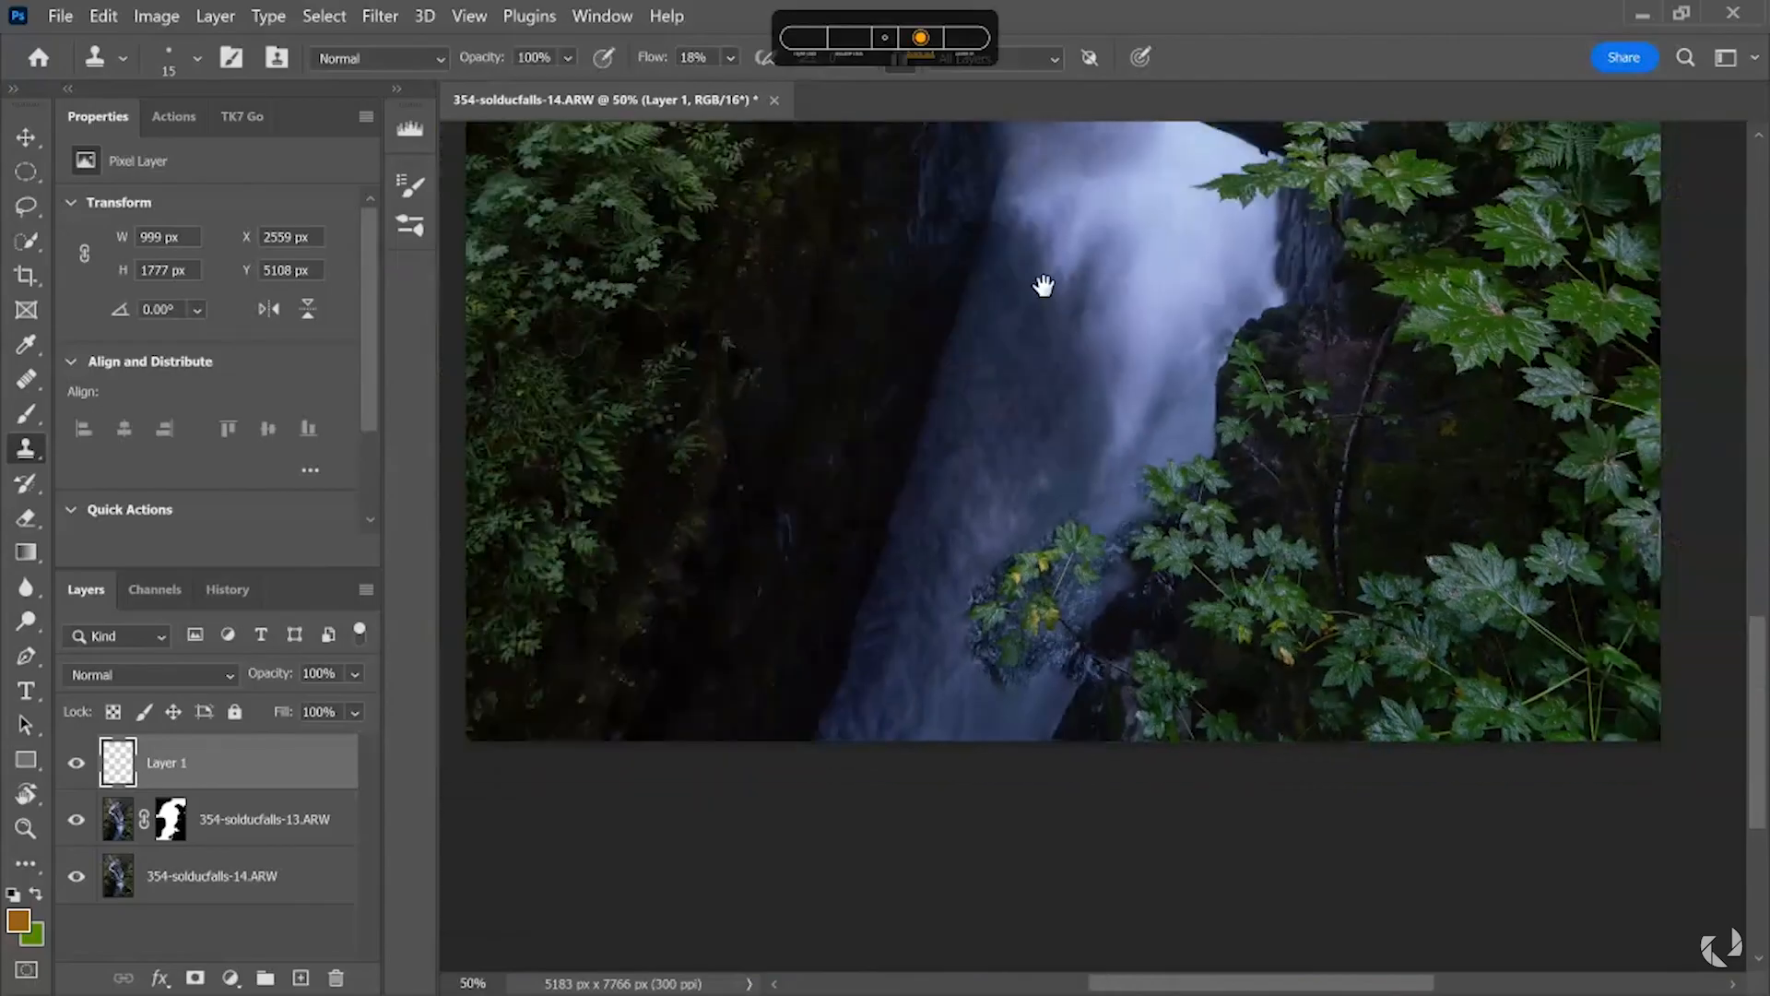
left_click_drag(1043, 286, 1015, 507)
scroll(1023, 409, "down", 2)
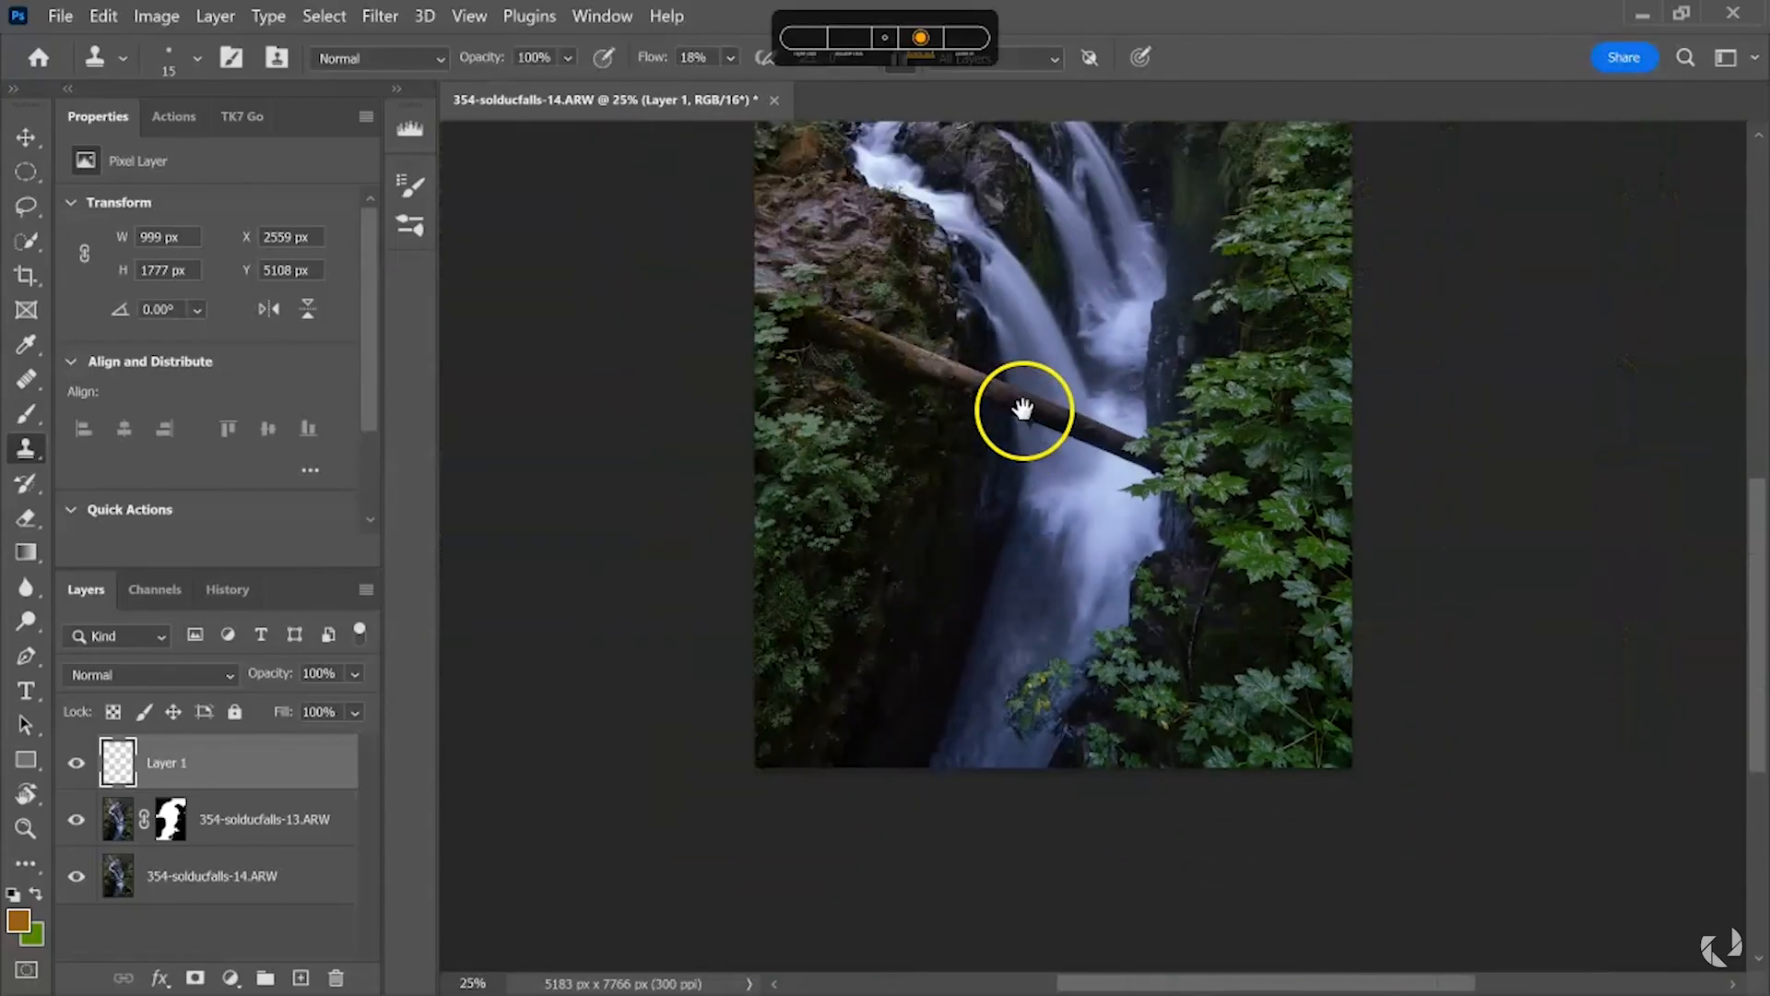